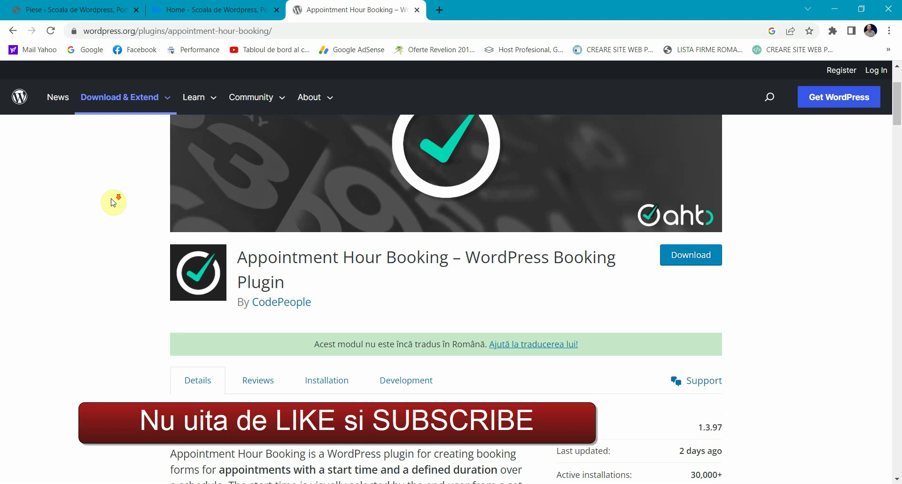
Step: Scroll through the Appointment Hour Booking plugin page on wordpress.org
scroll(114, 201, down, 2)
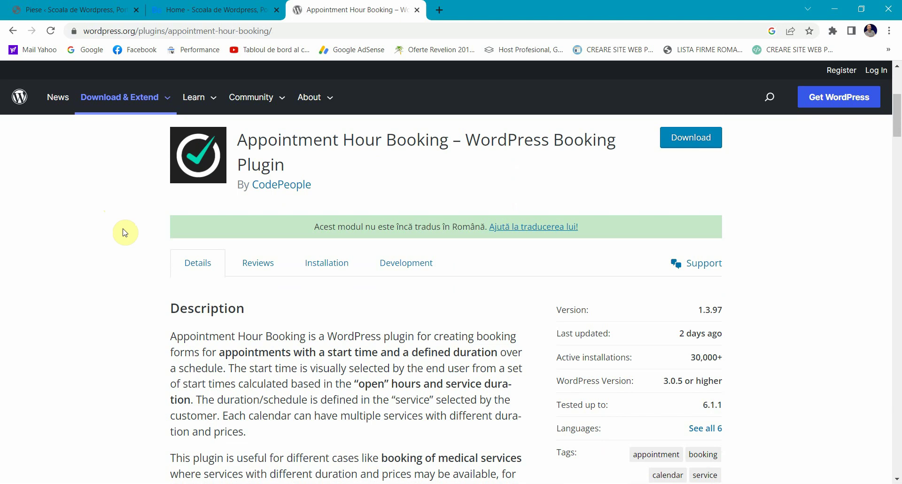
scroll(125, 233, down, 3)
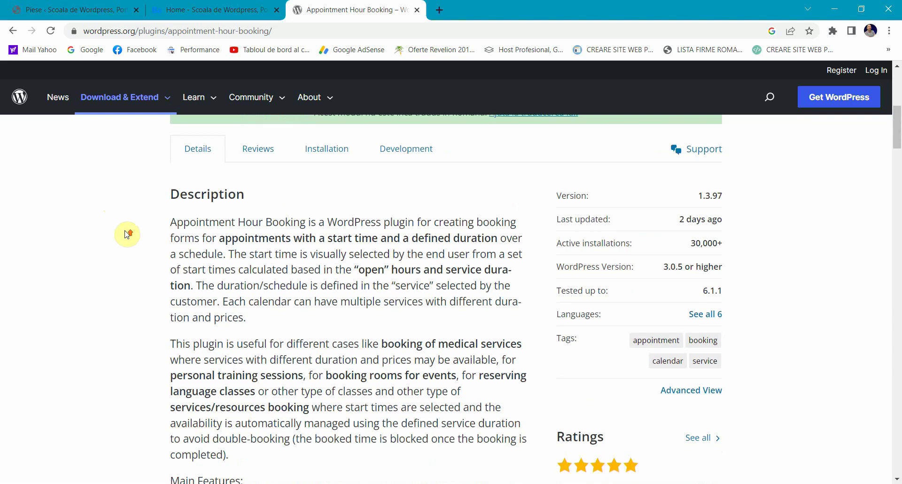
scroll(125, 233, up, 7)
scroll(126, 233, up, 1)
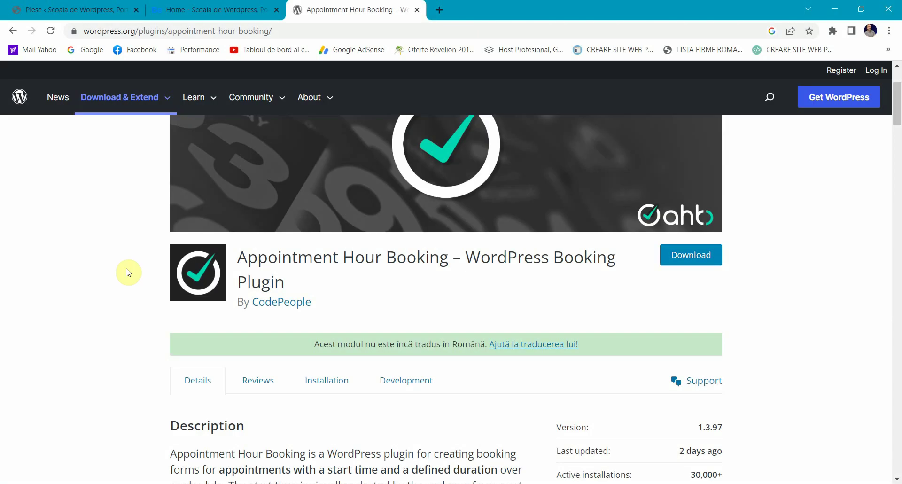
scroll(128, 273, down, 3)
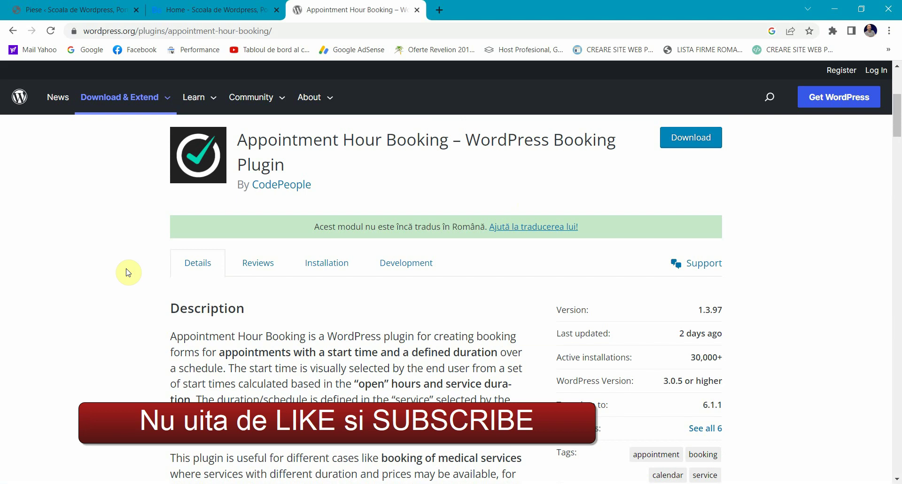
scroll(128, 273, up, 3)
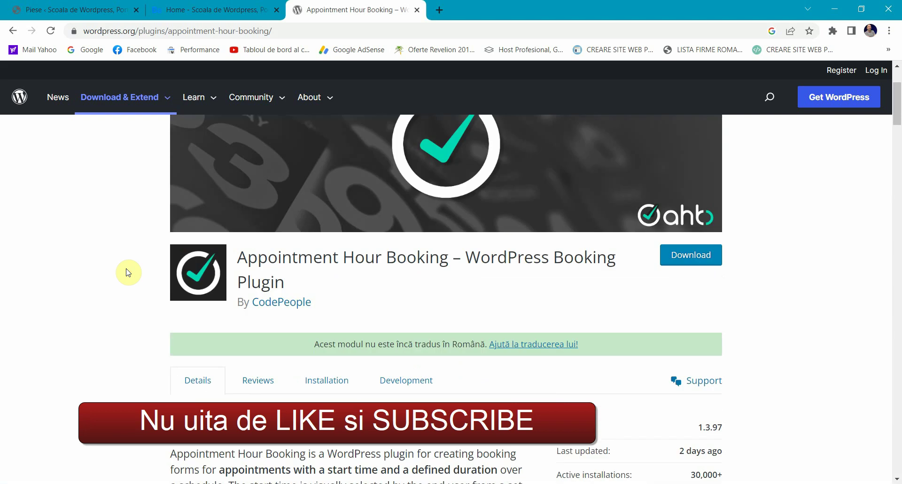
scroll(128, 272, down, 1)
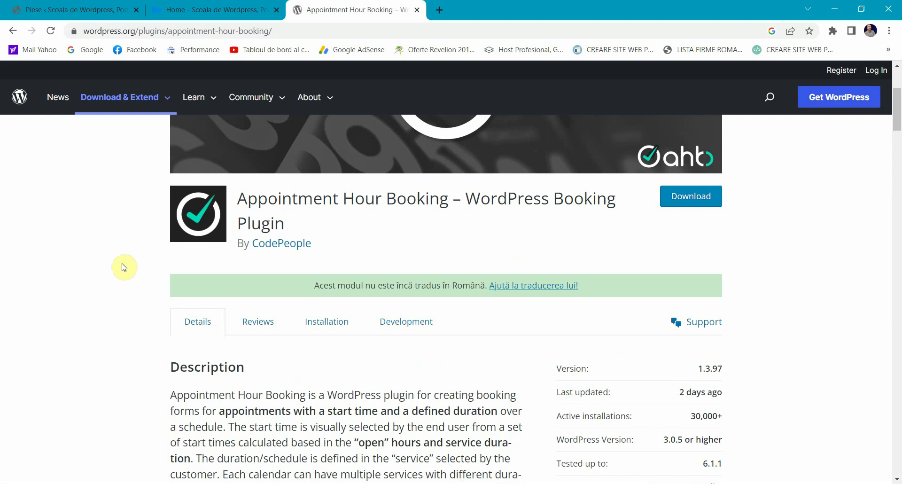
scroll(123, 265, down, 1)
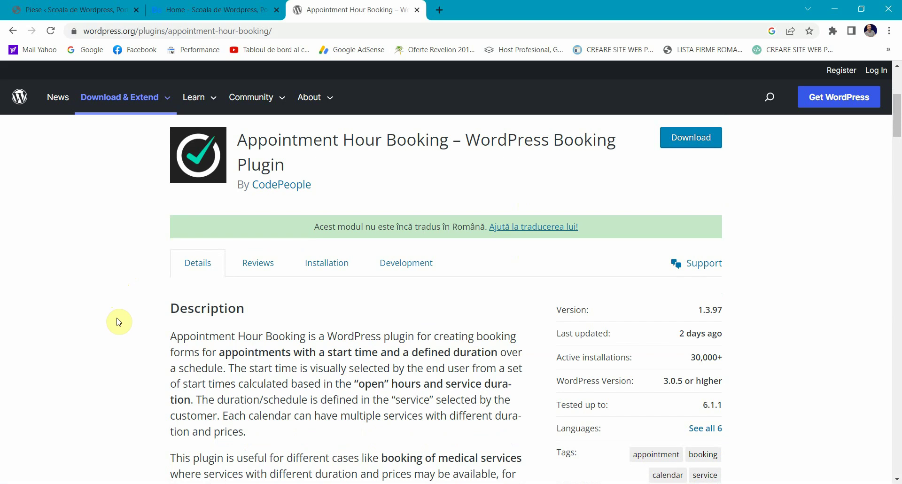
scroll(119, 321, down, 1)
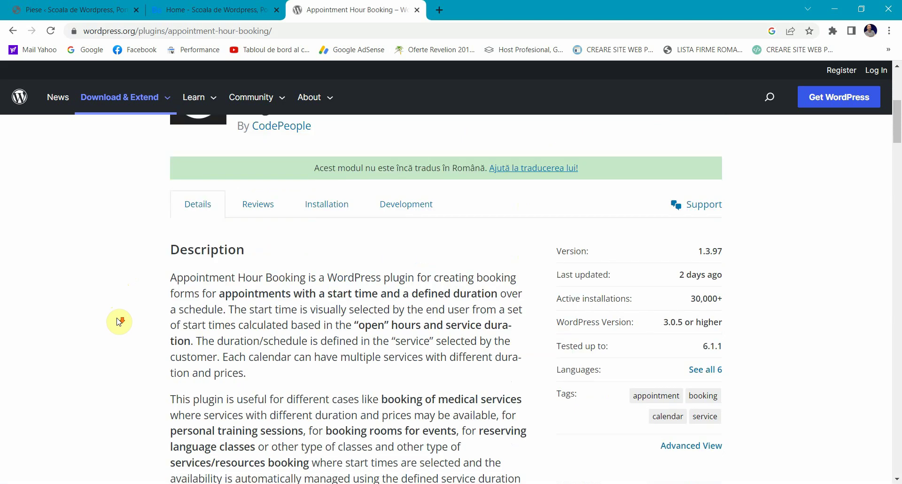
scroll(119, 322, up, 3)
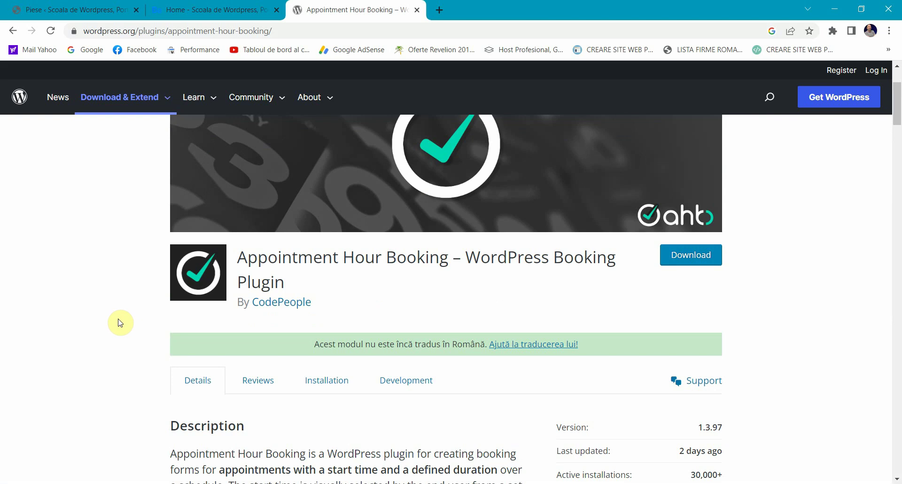
Step: Select the plugin name 'Appointment Hour Booking' in the title and switch to the site's home page
triple_click(271, 259)
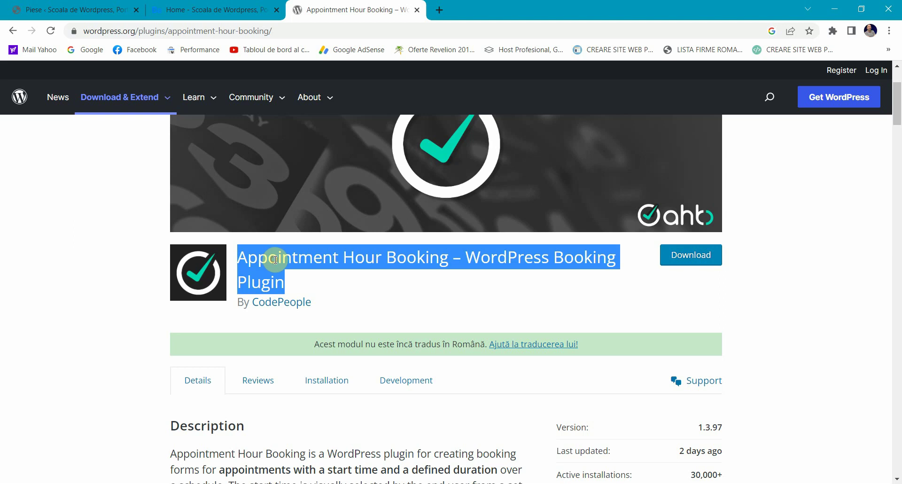
click(275, 259)
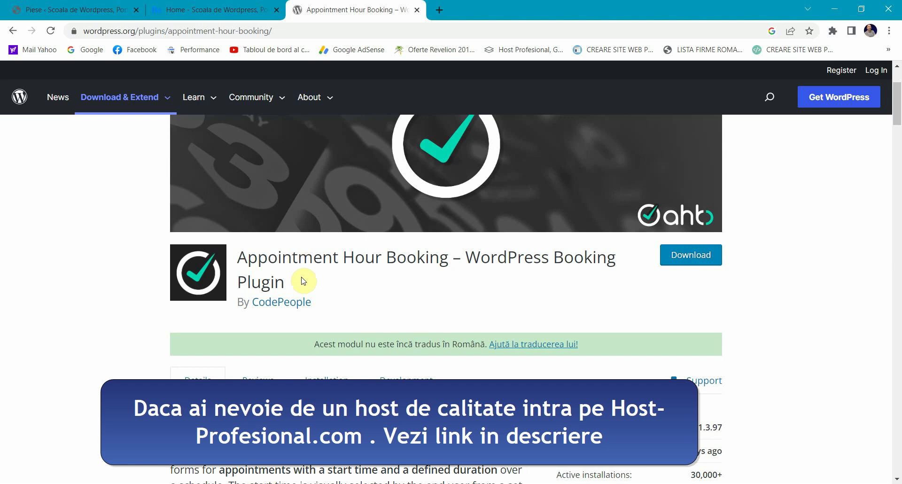
drag(241, 256, 447, 259)
click(207, 9)
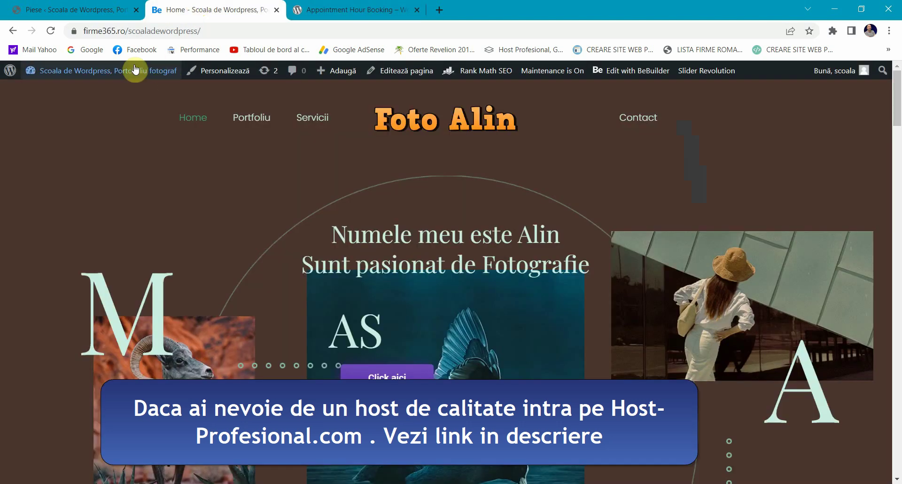
Step: From the admin dashboard, open Module > Adaugă modul to reach the Add Plugins page
scroll(226, 220, down, 3)
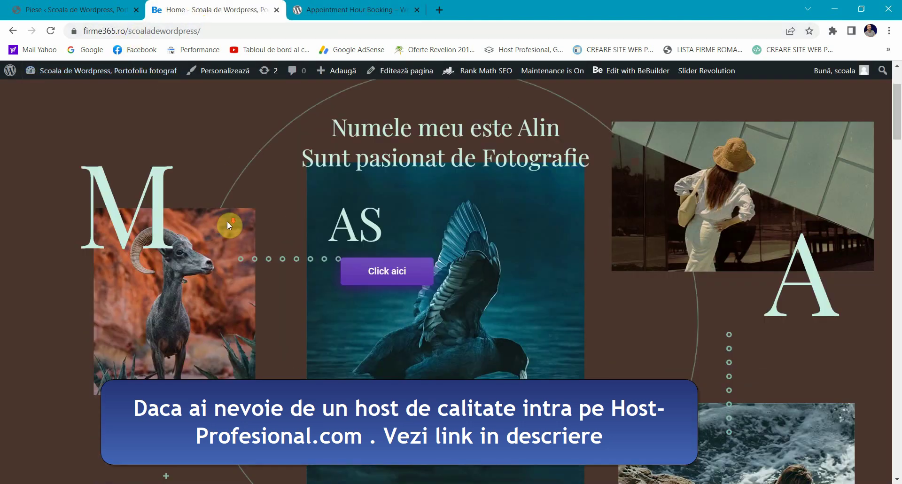
scroll(225, 239, up, 3)
click(91, 9)
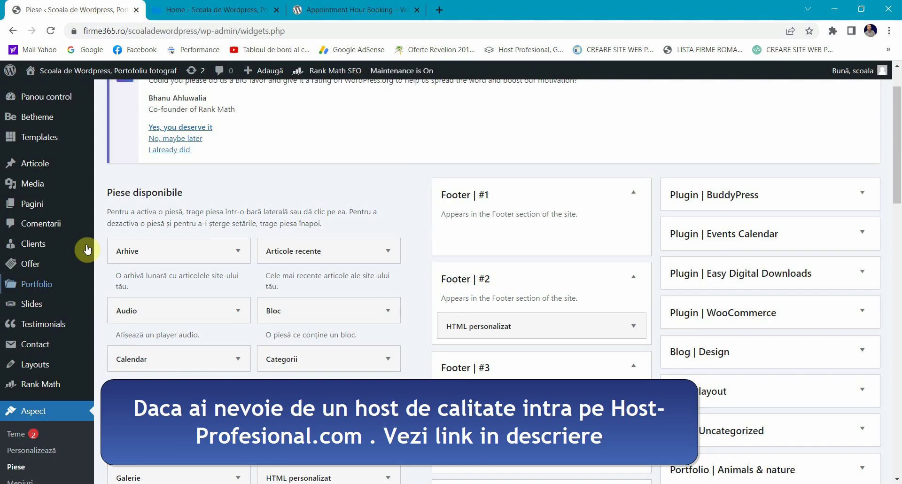
scroll(90, 282, down, 3)
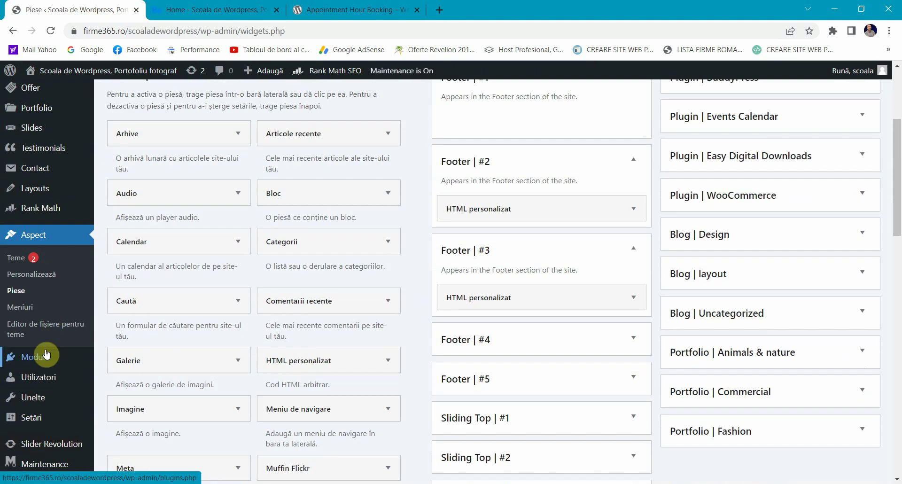
mouse_move(49, 357)
click(124, 379)
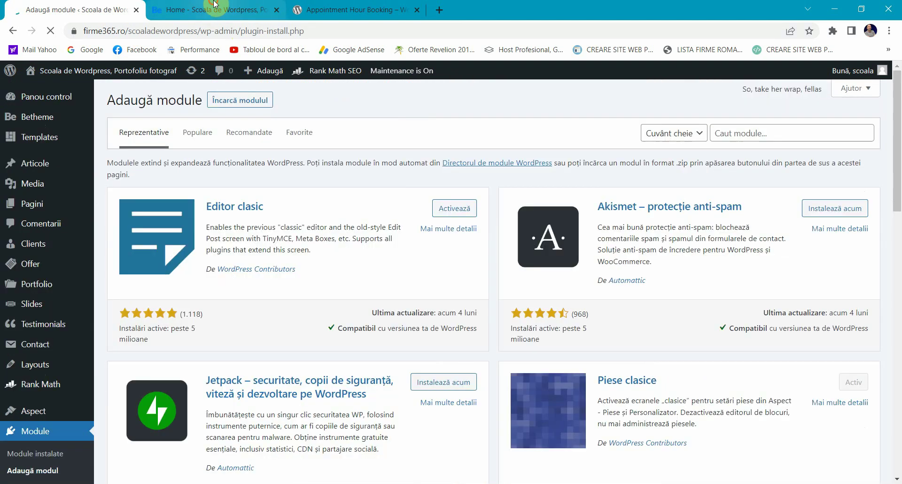
click(207, 10)
click(75, 9)
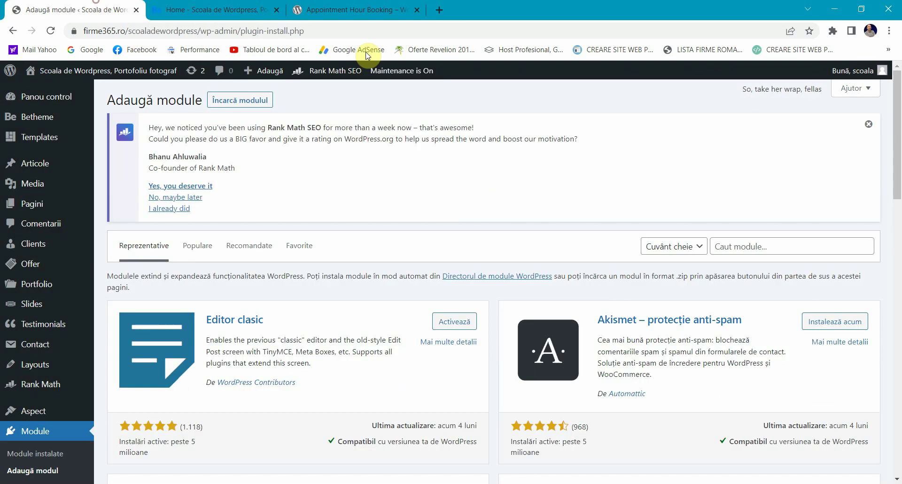
Step: Search the plugin directory for 'Appointment Hour Booking', checking it against the wordpress.org page
click(735, 246)
text(Appointment Hour Booking)
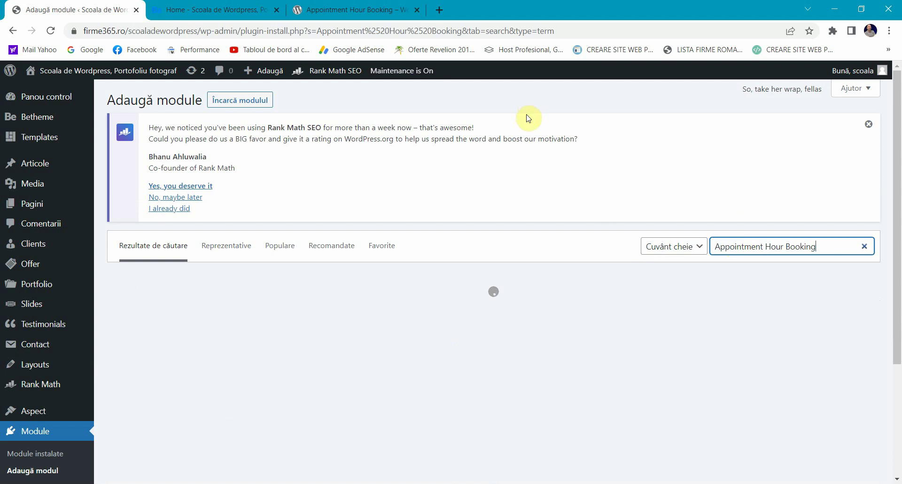
click(313, 10)
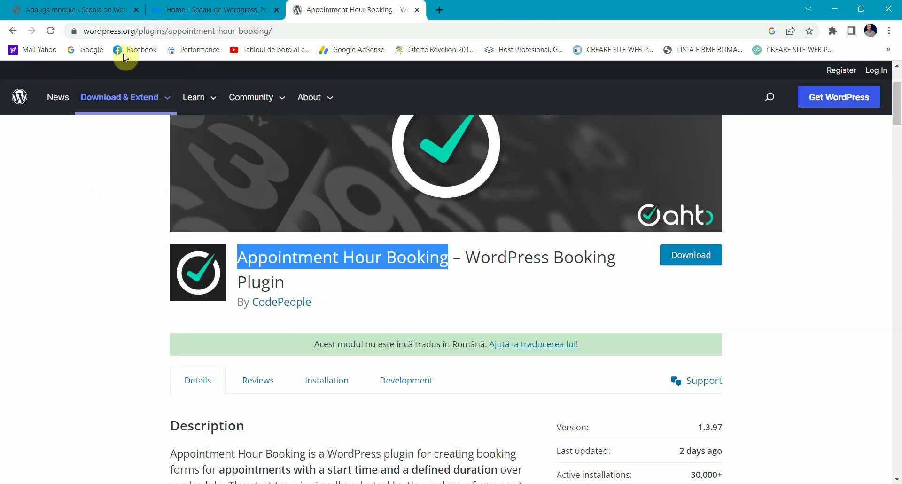
click(9, 228)
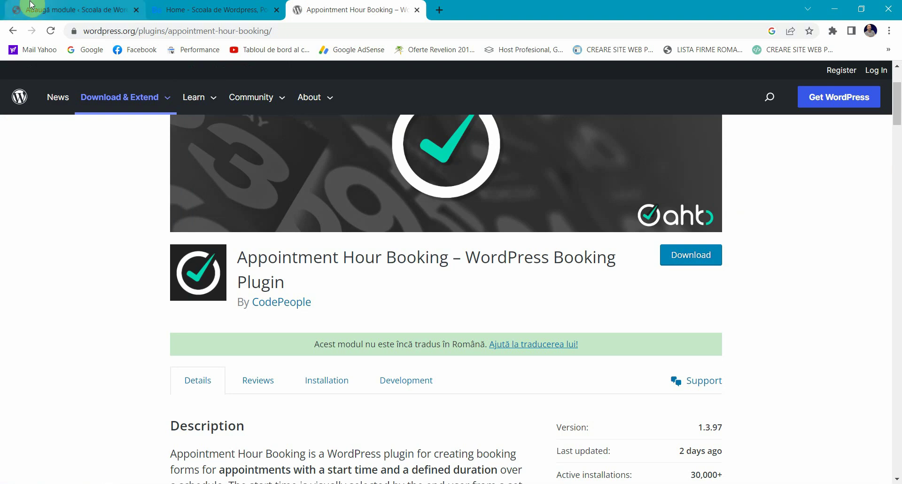
scroll(66, 262, down, 2)
scroll(65, 263, down, 3)
scroll(65, 263, up, 3)
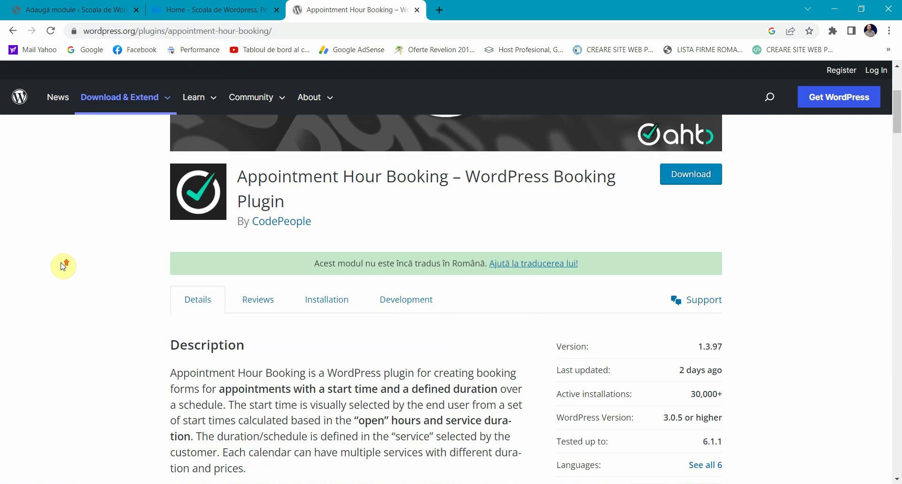
click(66, 15)
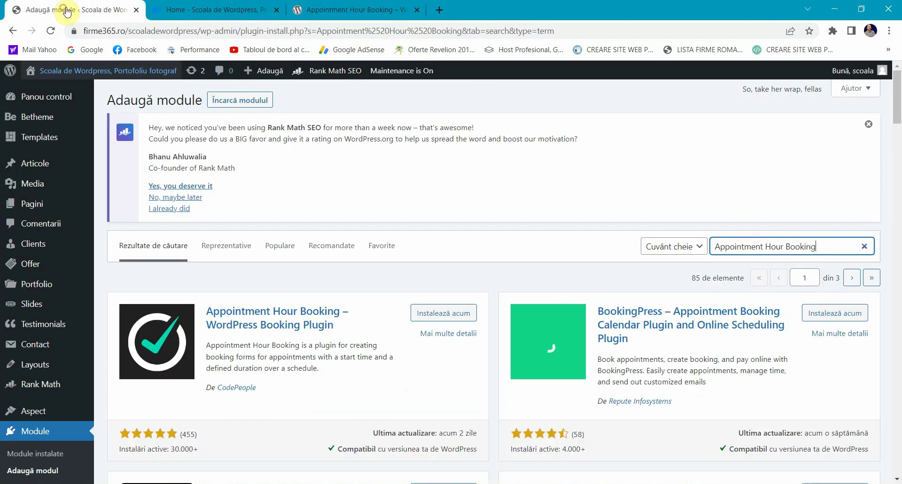
Step: Install the Appointment Hour Booking plugin from the search results
click(428, 313)
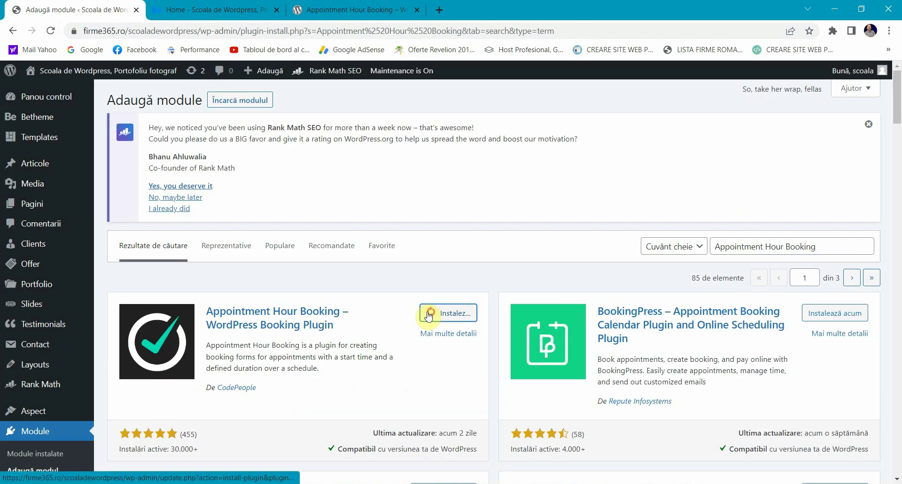
click(342, 10)
scroll(286, 275, down, 6)
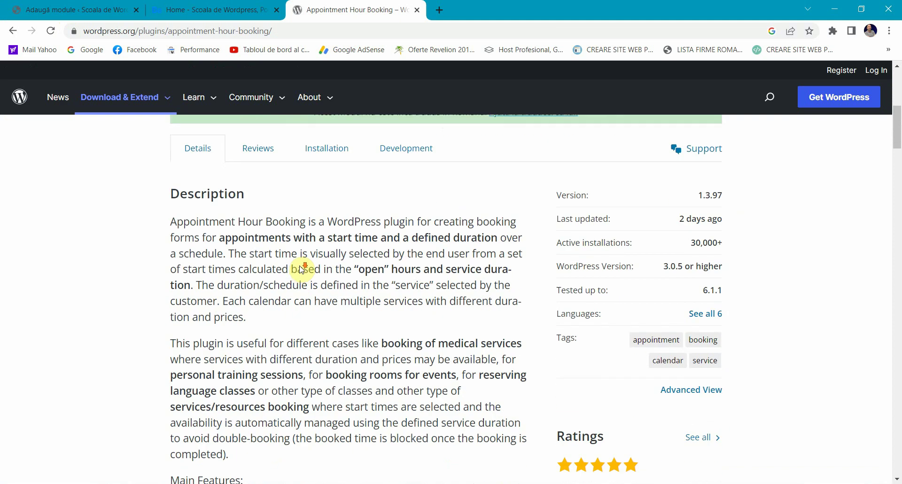
scroll(301, 265, down, 1)
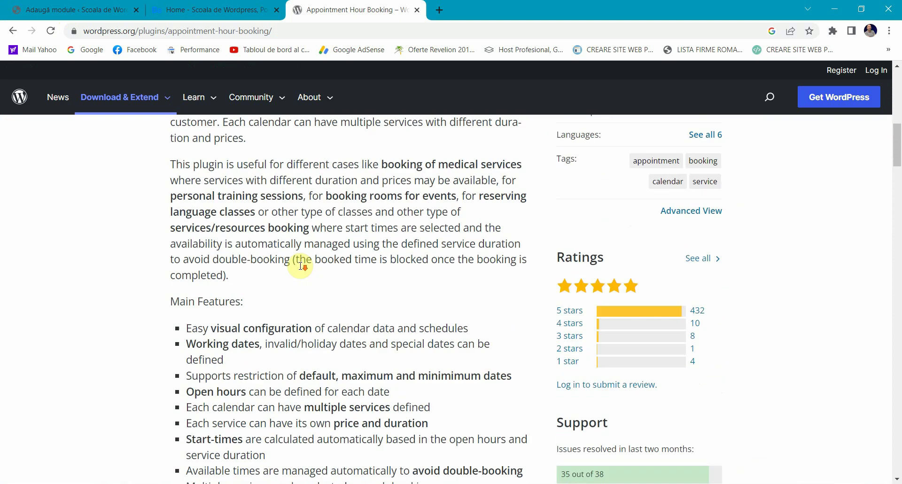
scroll(244, 274, up, 5)
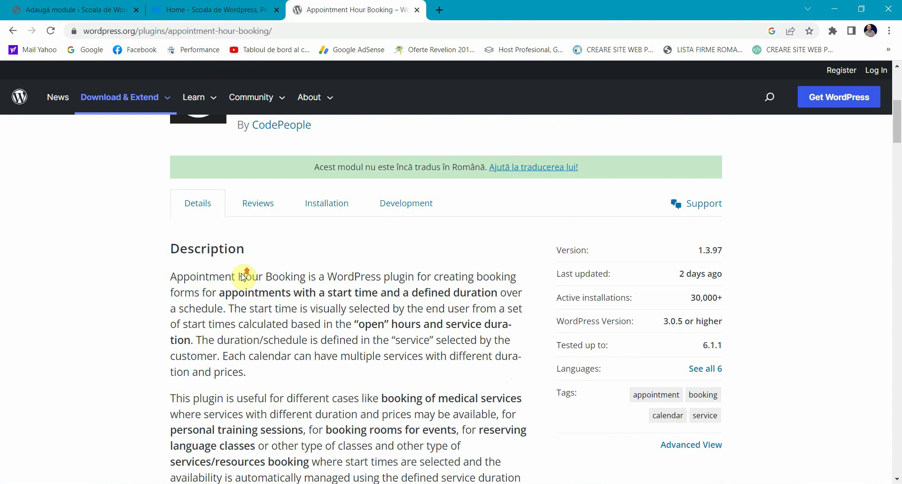
click(85, 4)
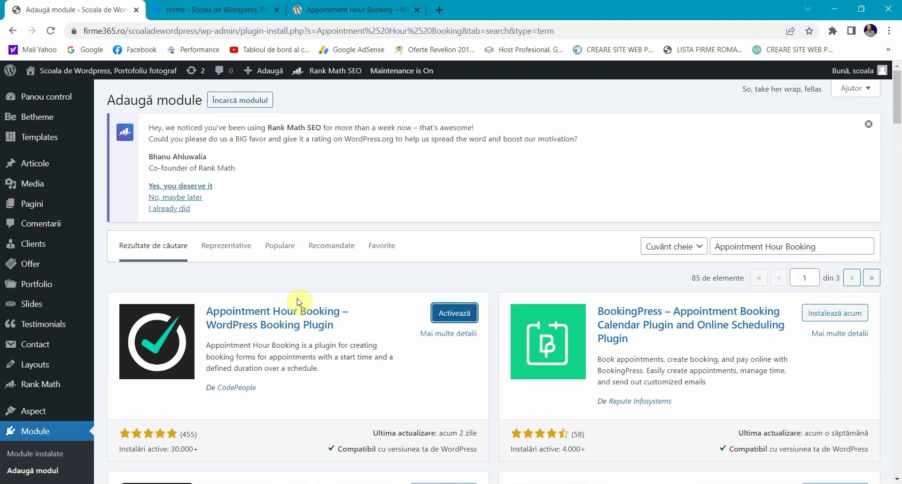
Step: Activate Appointment Hour Booking and rename Form 1 to 'form rezervare' in the calendars list
click(449, 319)
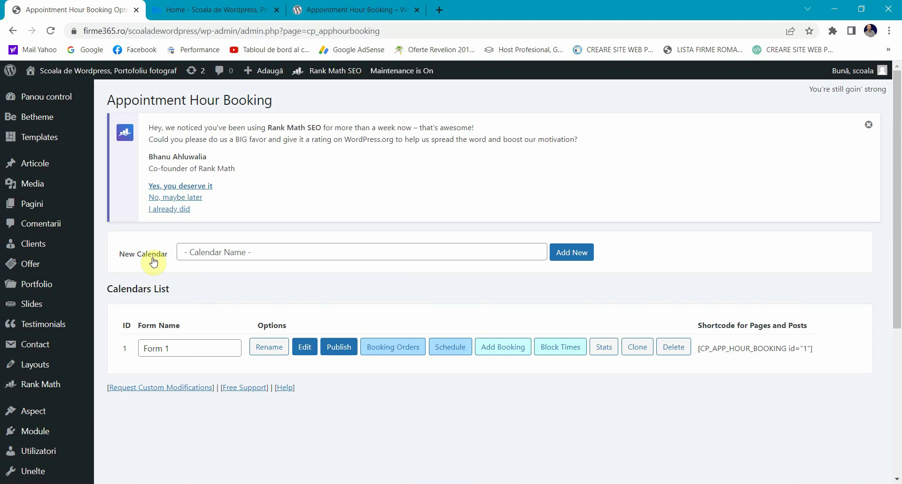
click(188, 348)
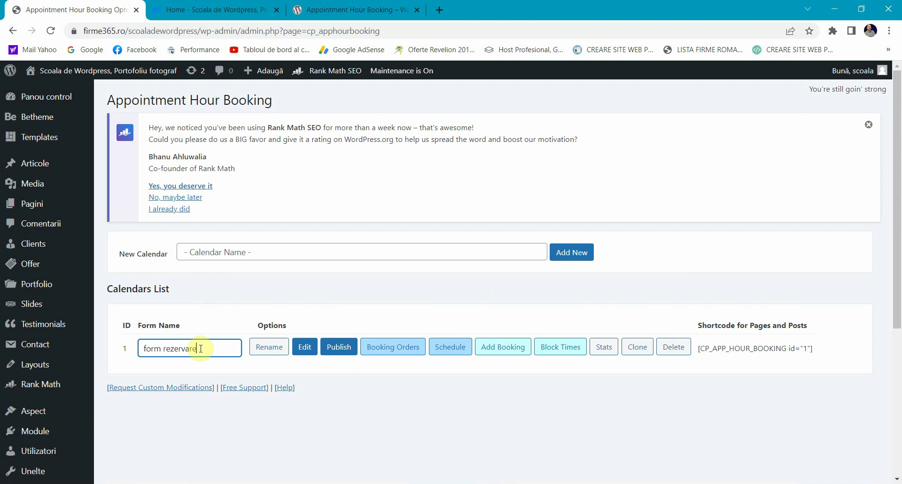
scroll(19, 291, down, 5)
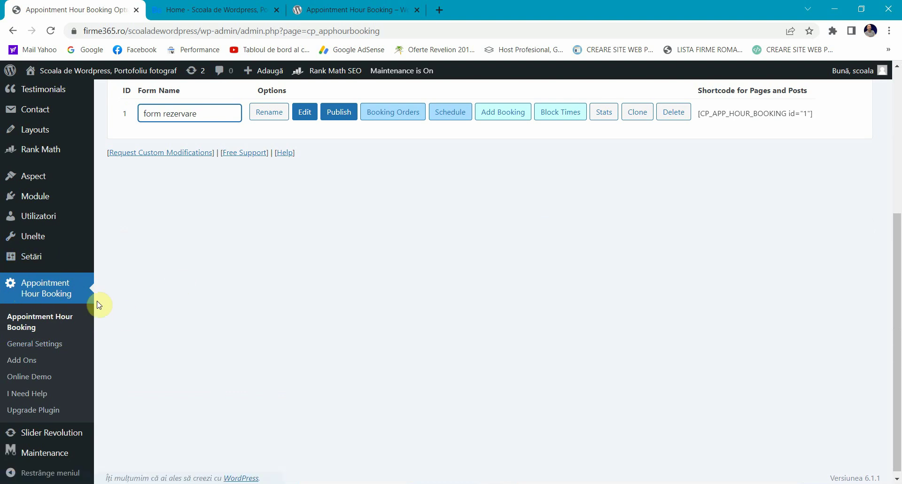
scroll(187, 294, up, 3)
Step: Open Form 1 in the booking form editor and look over its Field Settings panel
click(304, 230)
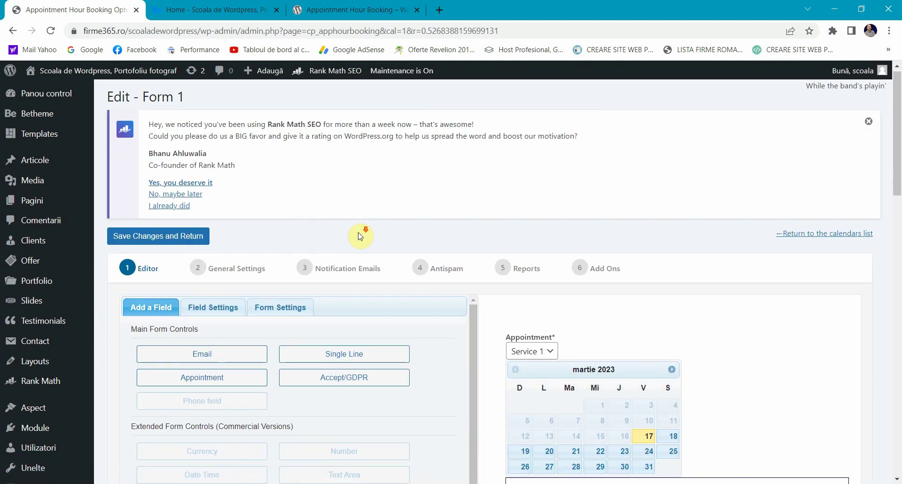
scroll(357, 236, down, 2)
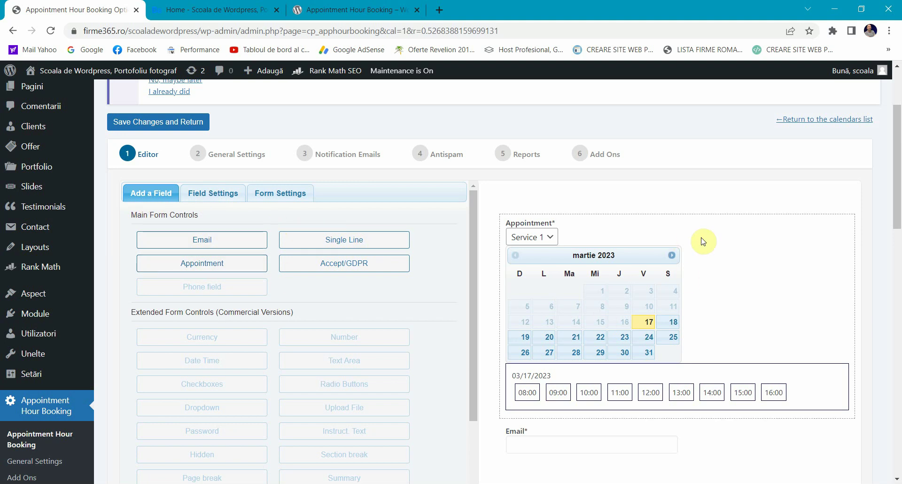
scroll(702, 240, down, 3)
scroll(559, 274, up, 1)
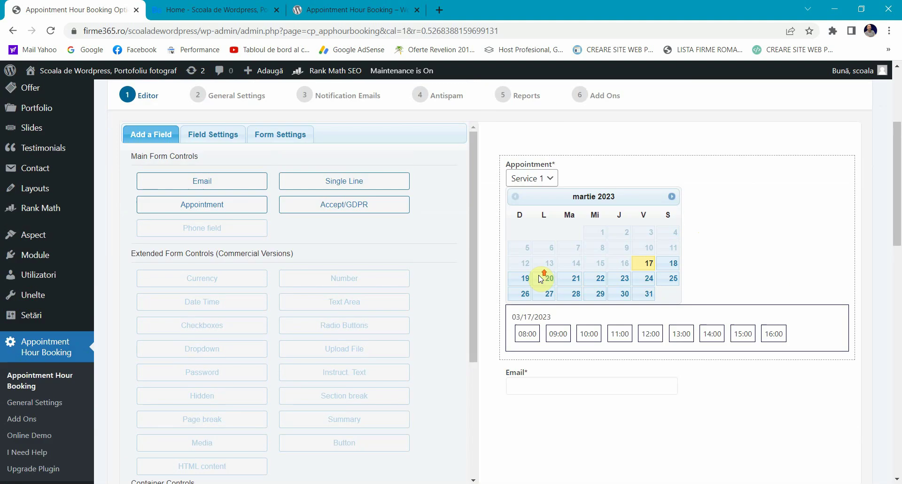
scroll(316, 284, up, 4)
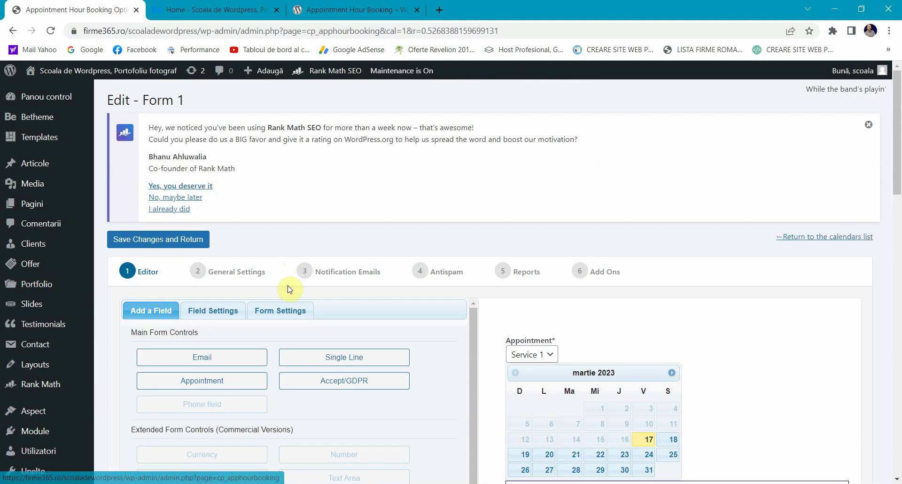
click(211, 310)
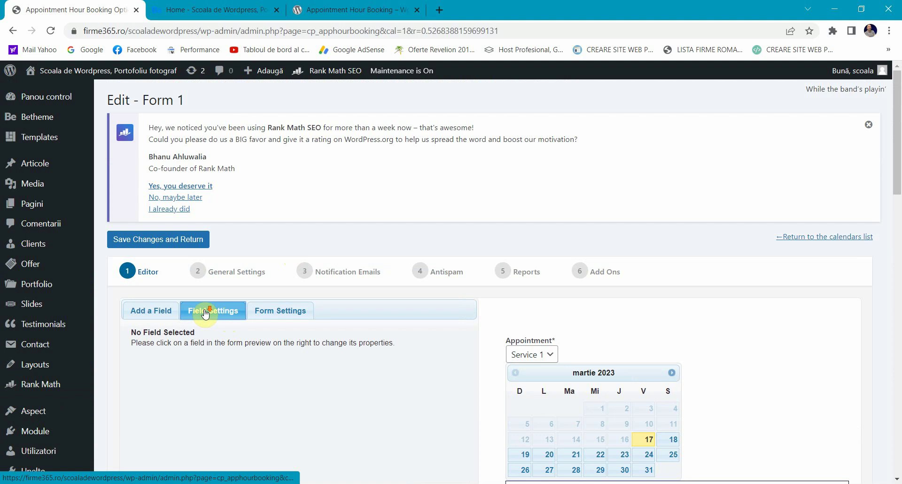
scroll(394, 248, down, 2)
Step: Review the Form Settings and General Settings tabs, then return to the form editor
click(291, 192)
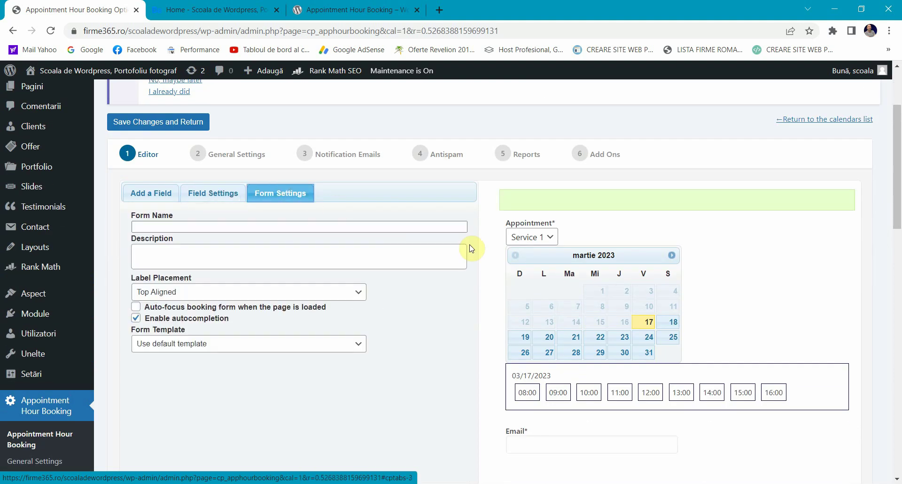
click(155, 193)
click(199, 163)
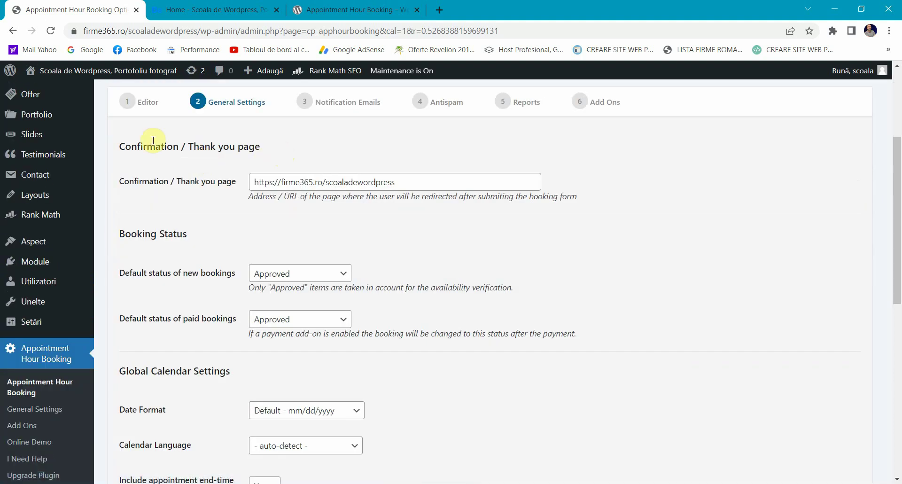
click(137, 105)
scroll(176, 306, down, 1)
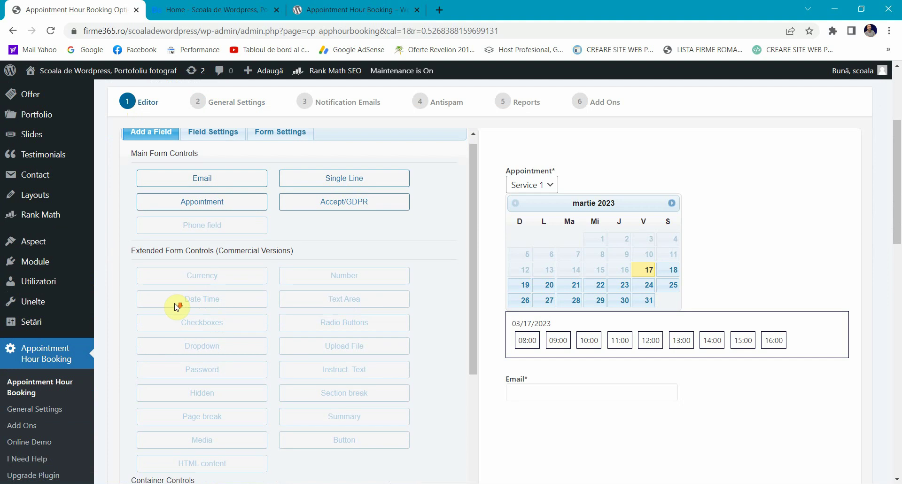
scroll(174, 306, down, 2)
scroll(155, 305, up, 5)
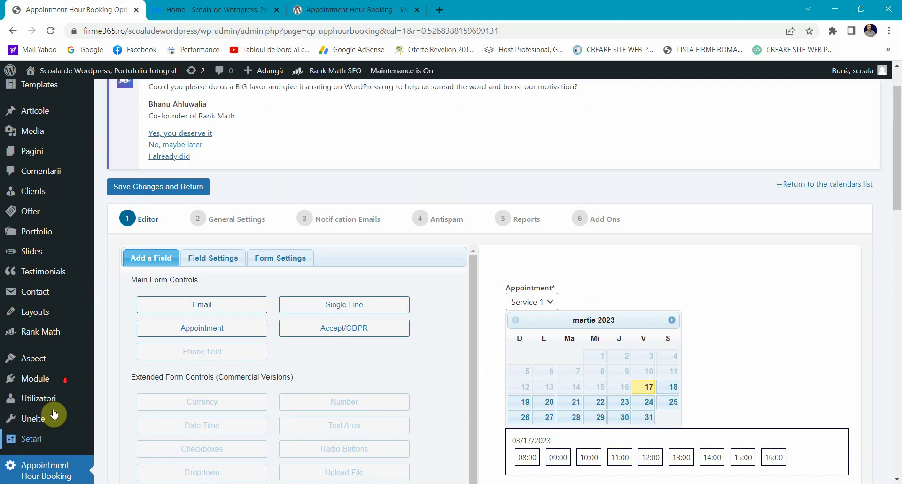
scroll(54, 414, down, 3)
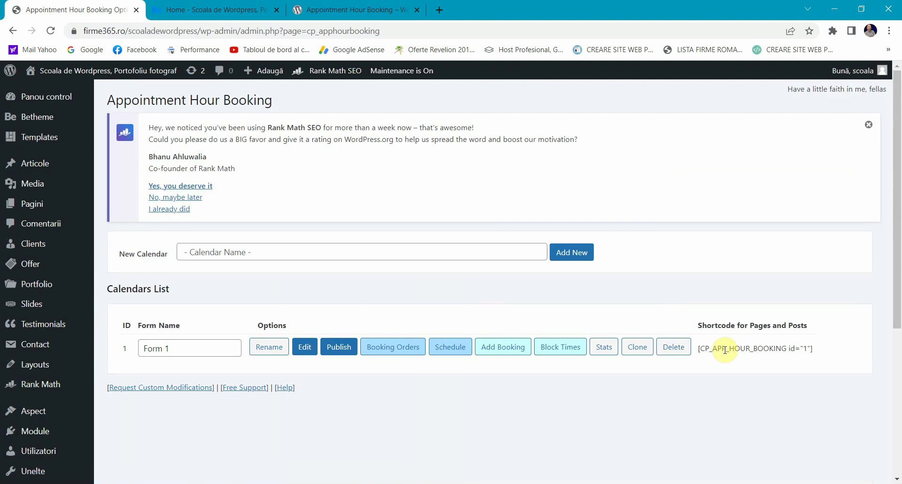
Step: Copy the [CP_APP_HOUR_BOOKING id="1"] shortcode and start a new page titled 'Programare online'
triple_click(724, 350)
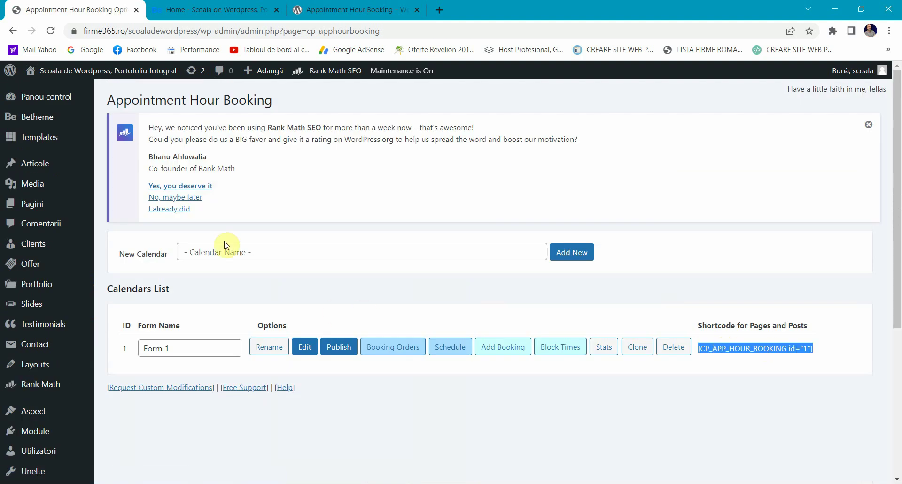
mouse_move(40, 206)
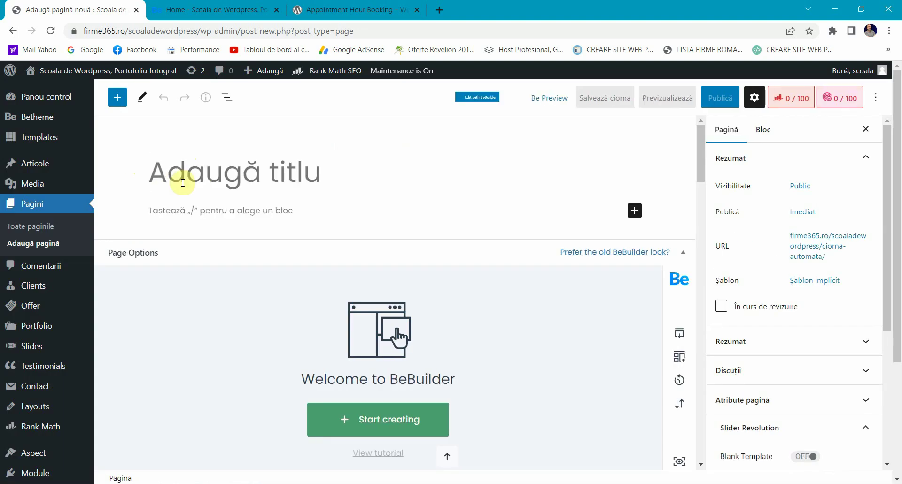
text(Programa)
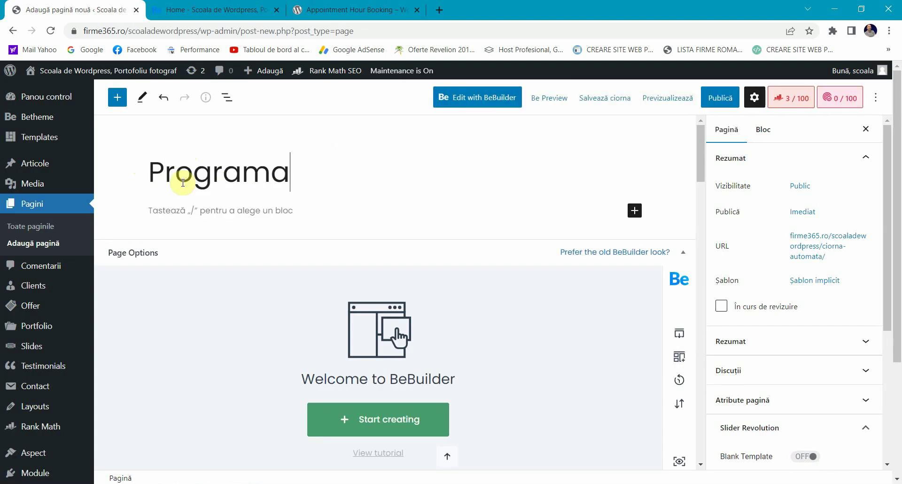
text(re online)
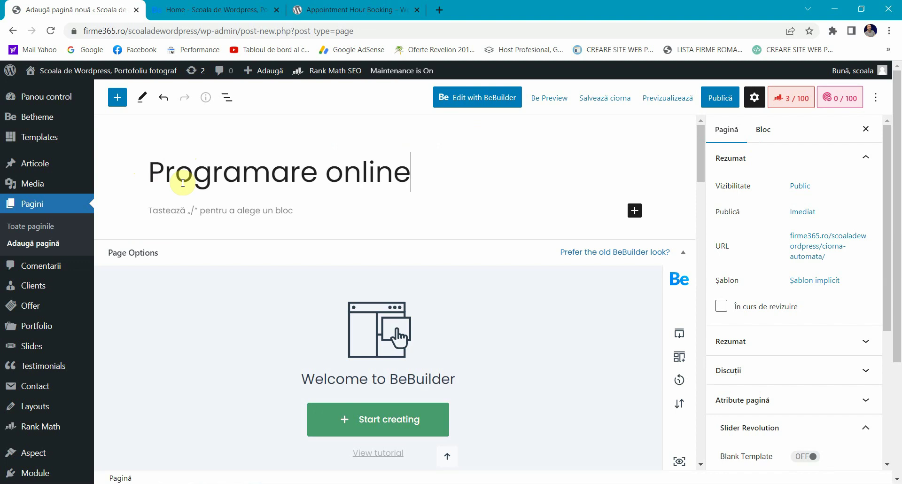
Step: Add a Classic block under the title and paste the booking shortcode into it
click(635, 210)
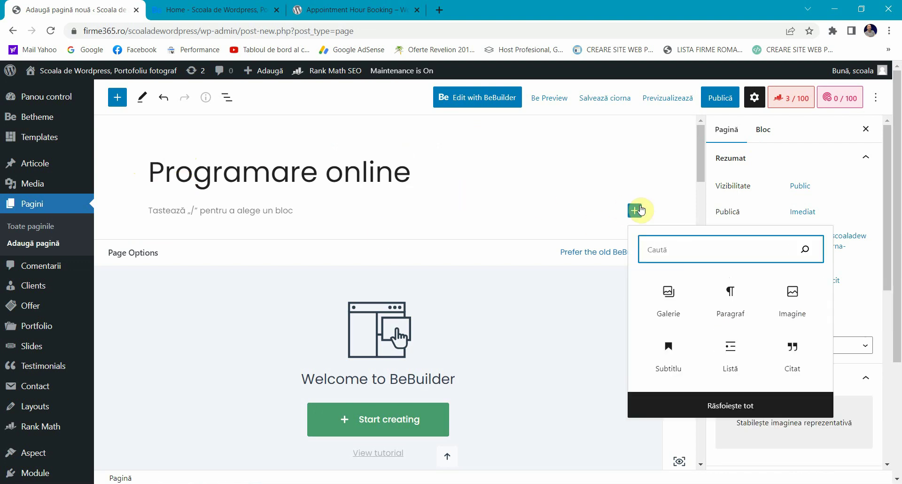
text(cla)
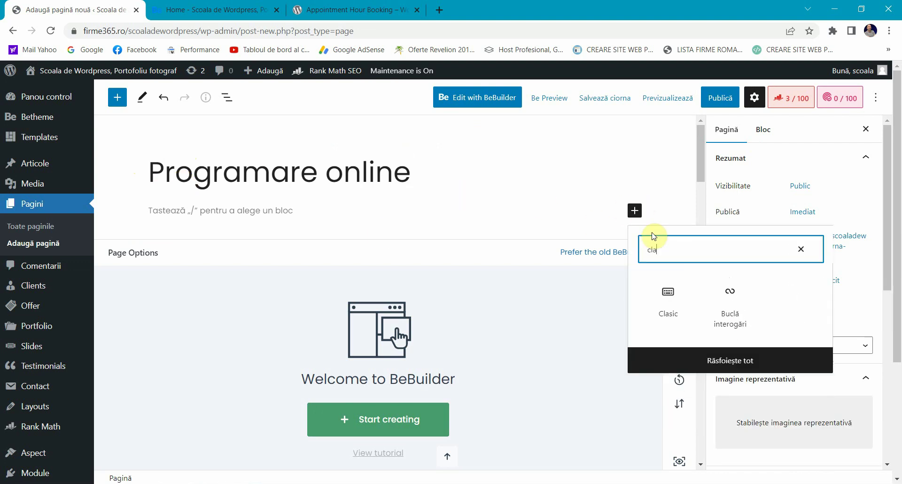
click(667, 295)
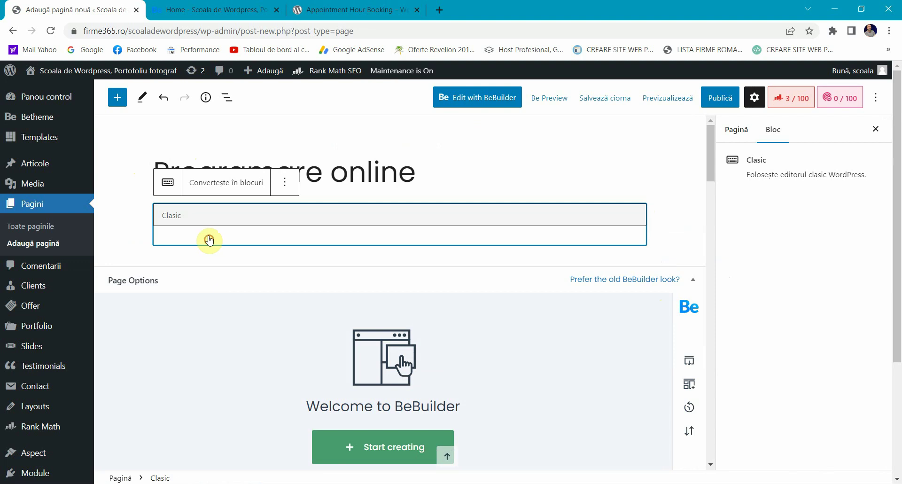
click(207, 237)
text([CP_APP_HOUR_BOOKING id="1"])
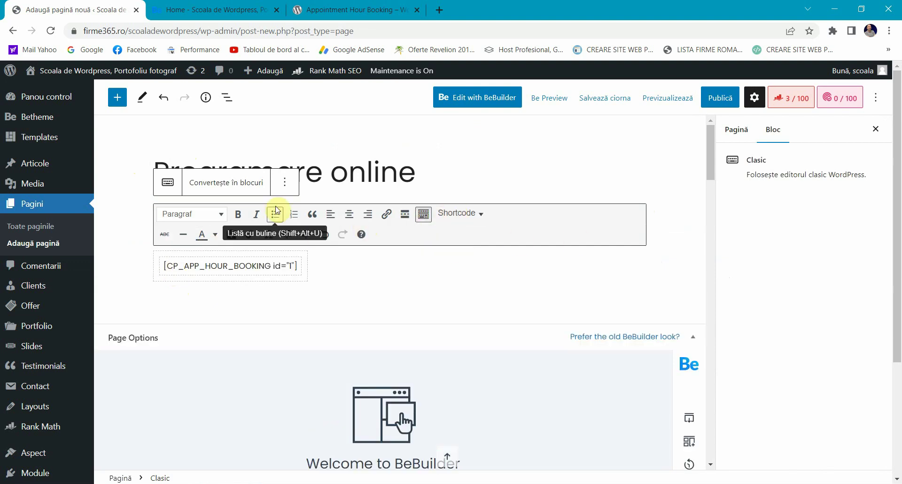
Step: Edit the block as HTML so only the shortcode remains, then start publishing the page
click(287, 184)
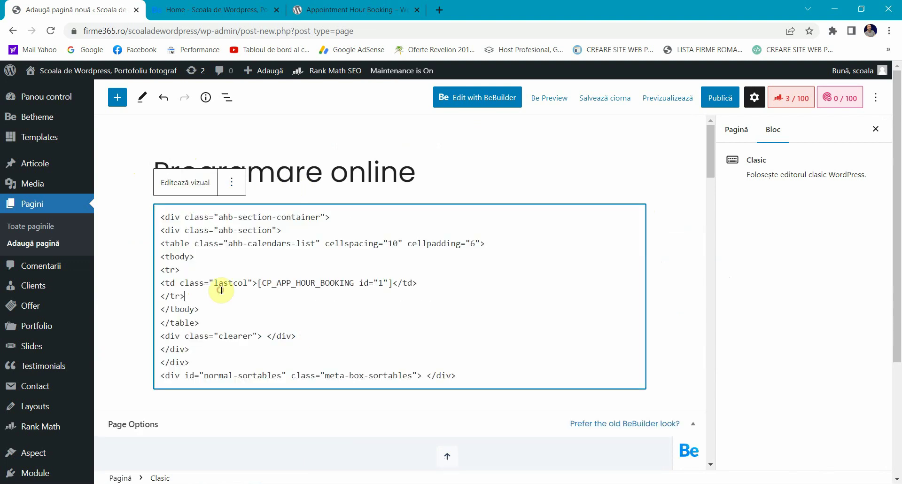
key(ctrl+a)
text([CP_APP_HOUR_BOOKING id="1"])
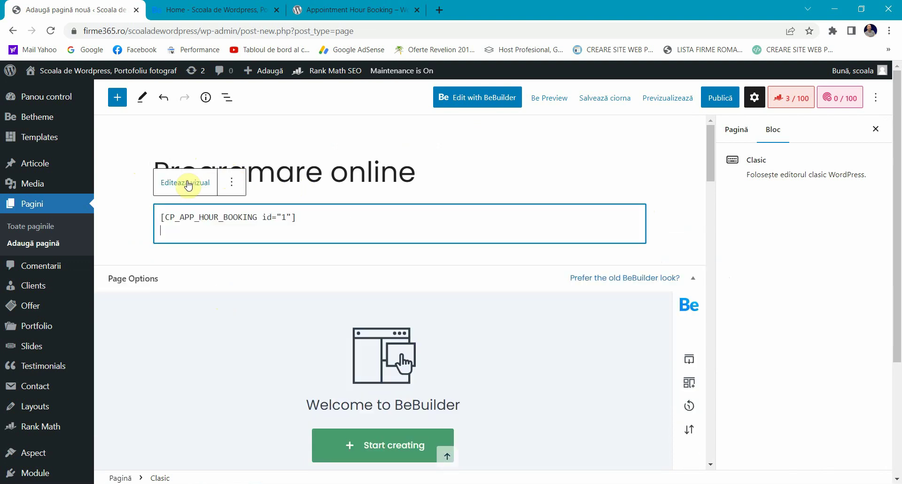
click(188, 185)
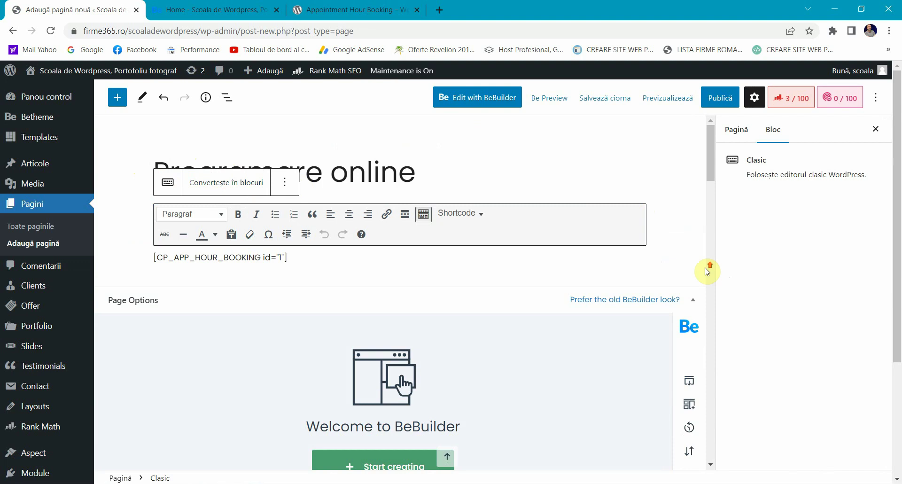
click(719, 97)
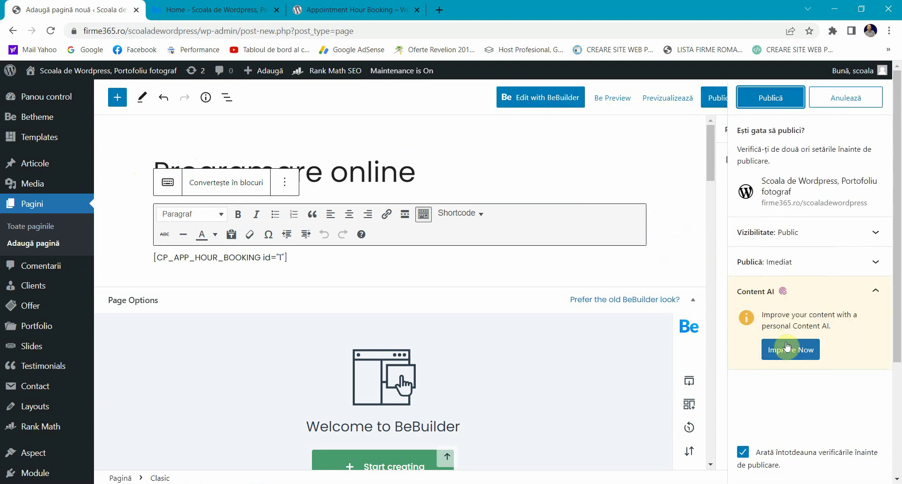
Step: Publish the Programare online page and reload the live site to check it
click(765, 100)
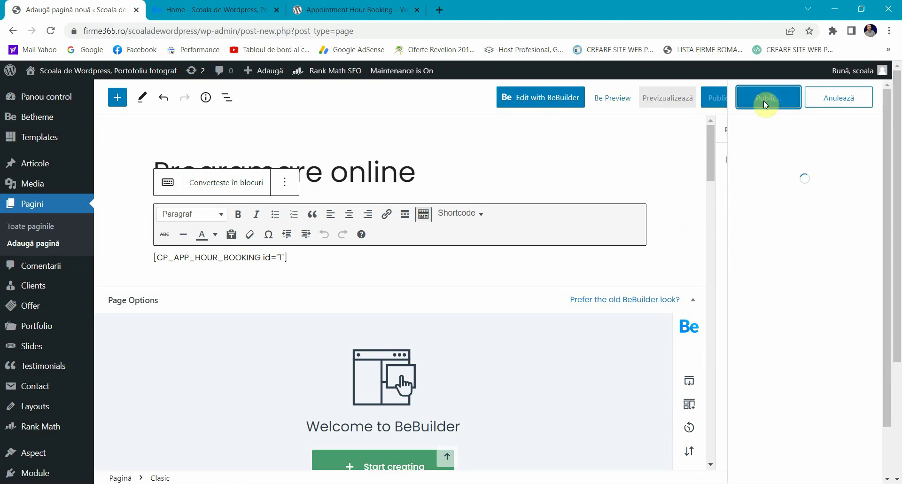
click(261, 8)
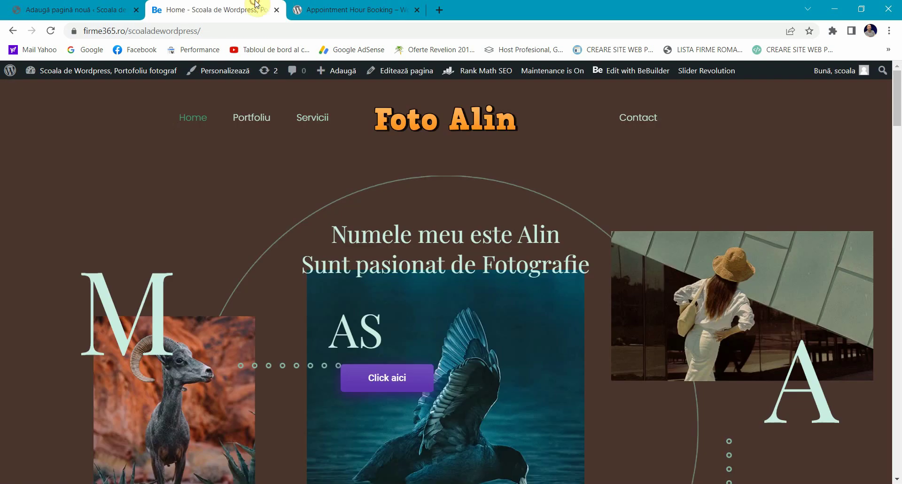
click(407, 130)
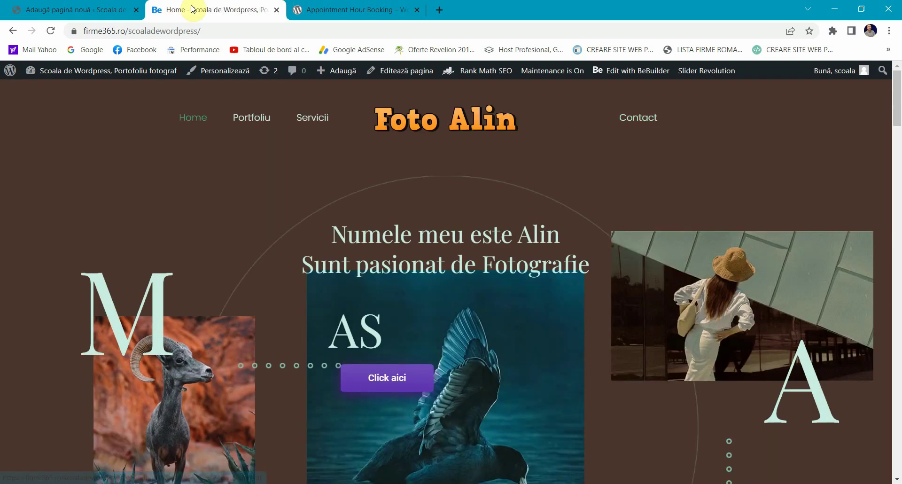
click(85, 9)
scroll(41, 329, down, 3)
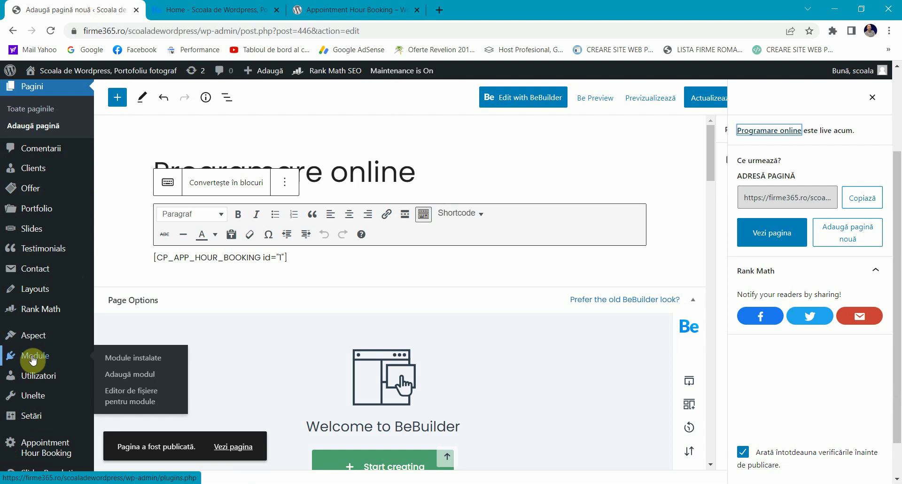
Step: Add Programare online to the Menu right navigation menu under Aspect > Meniuri and save it
mouse_move(44, 337)
click(117, 384)
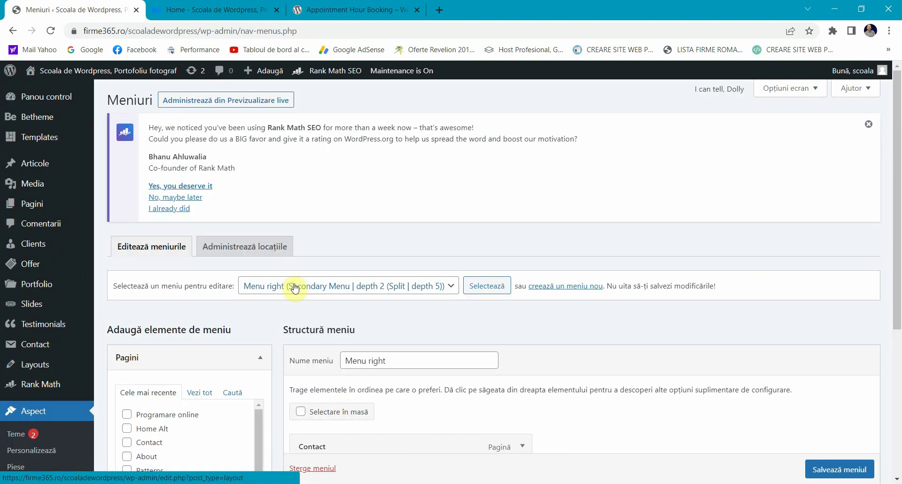
scroll(295, 289, down, 3)
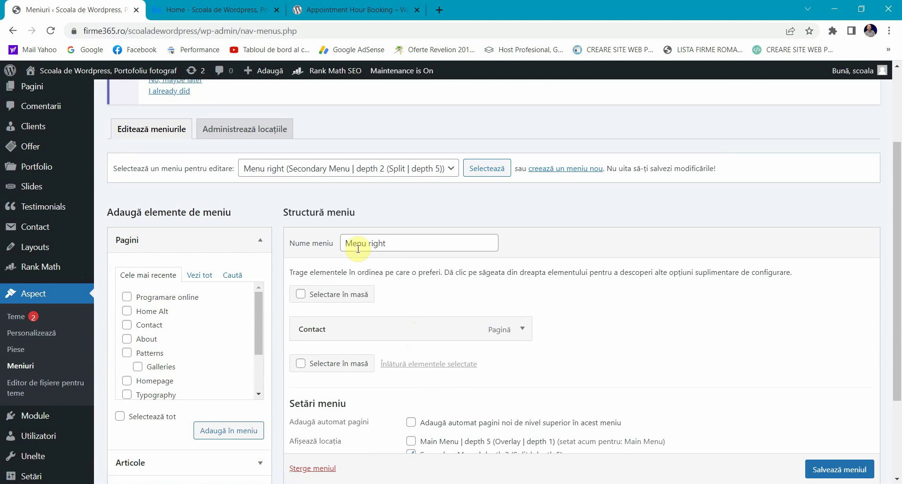
click(151, 297)
click(225, 433)
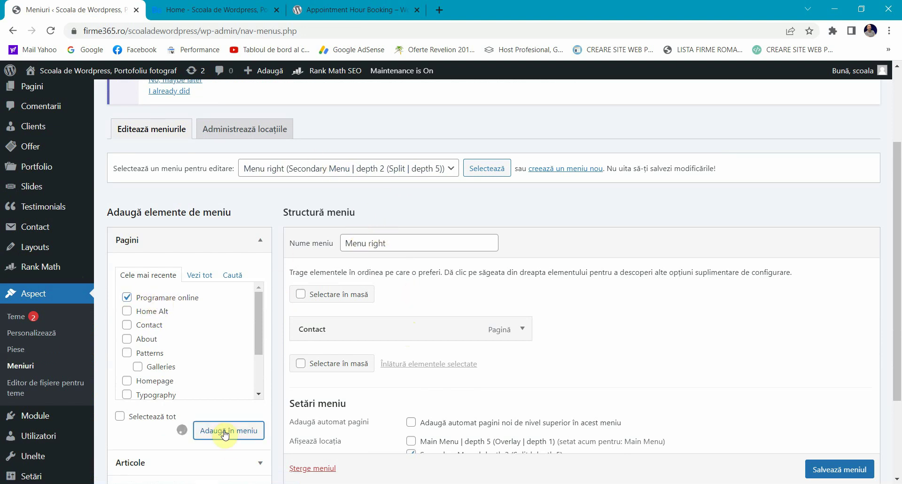
click(820, 468)
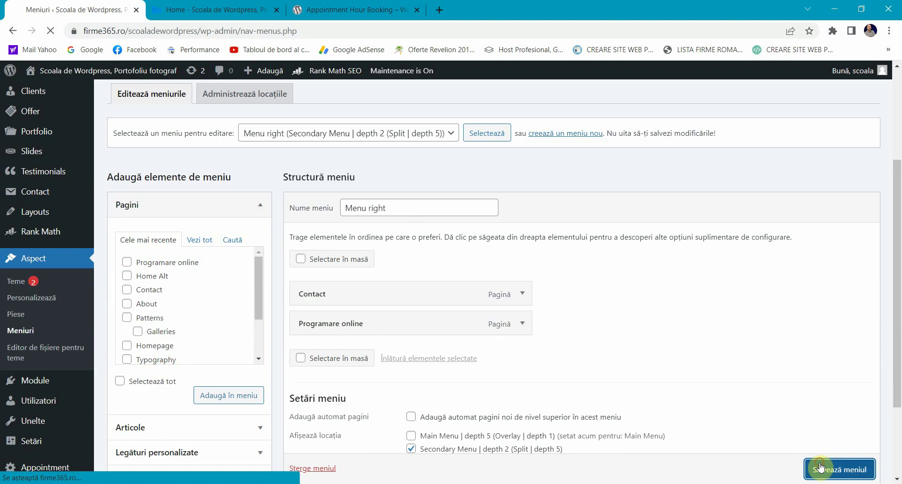
Step: Open Programare online from the live site's menu, browse its booking form, then view the plugin's wordpress.org page
click(211, 9)
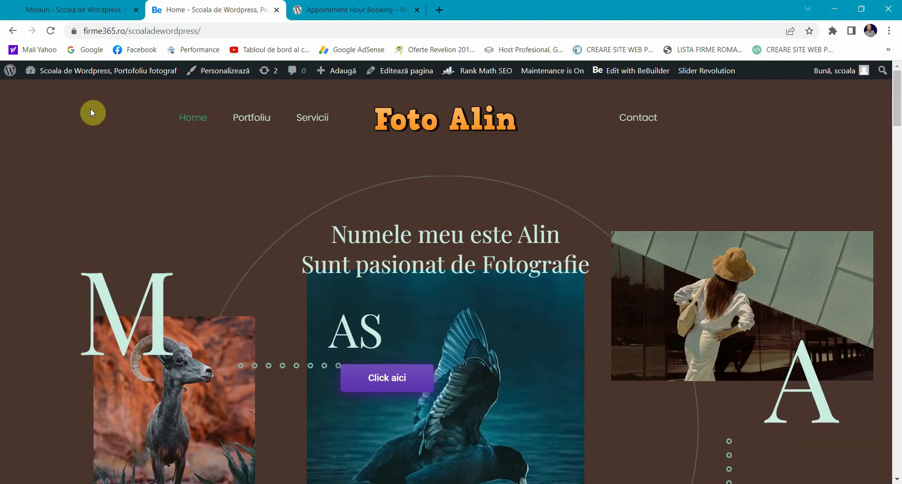
click(401, 126)
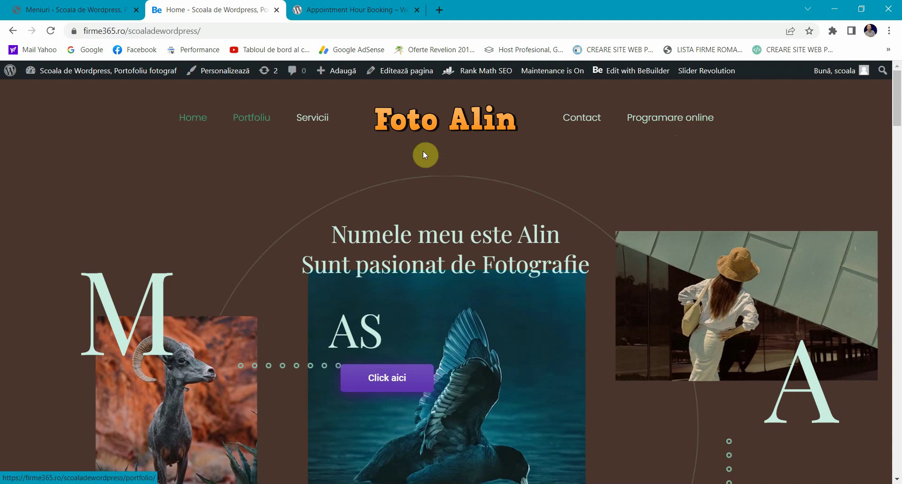
click(638, 126)
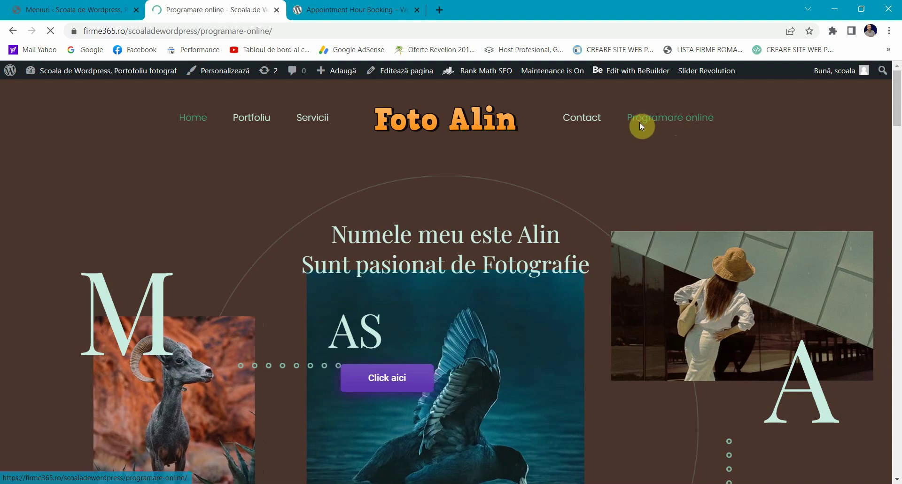
scroll(285, 263, down, 2)
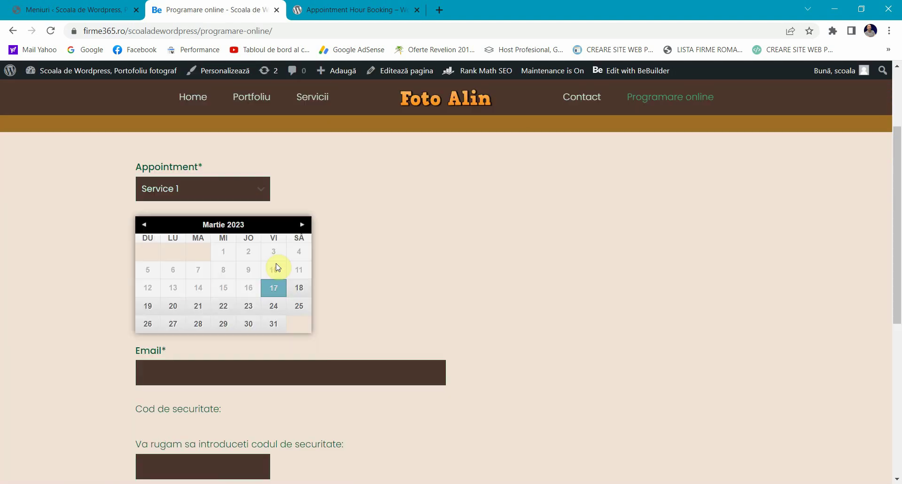
scroll(46, 288, up, 3)
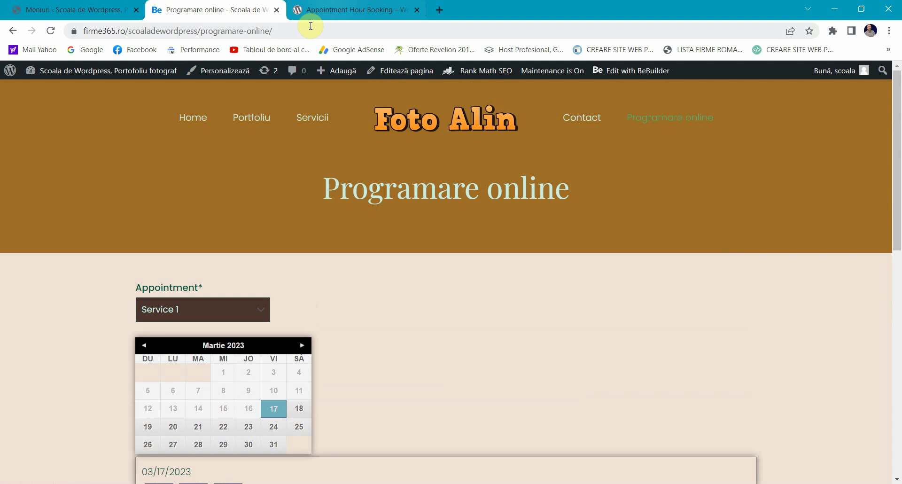
scroll(86, 331, down, 3)
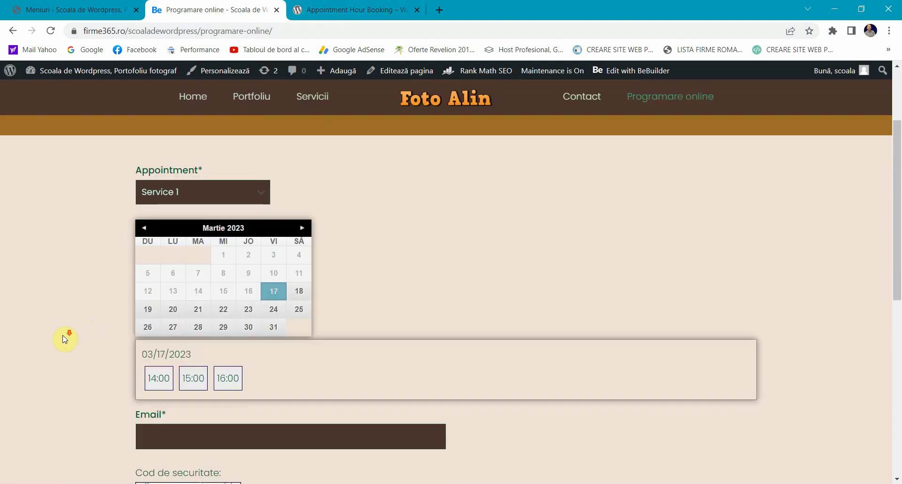
scroll(54, 362, down, 4)
scroll(55, 362, up, 5)
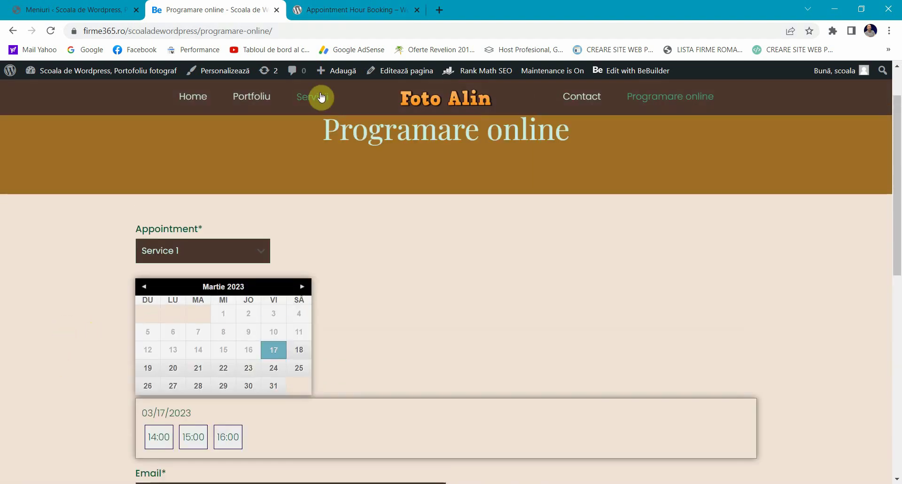
click(373, 6)
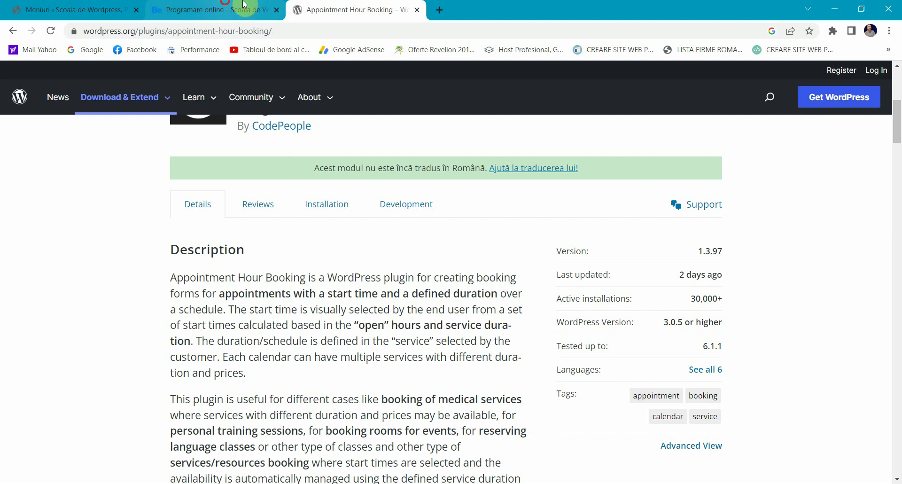
Step: Open Appointment Hour Booking from the admin sidebar, edit Form 1, then recheck the live booking page
click(245, 5)
click(71, 8)
scroll(75, 291, down, 1)
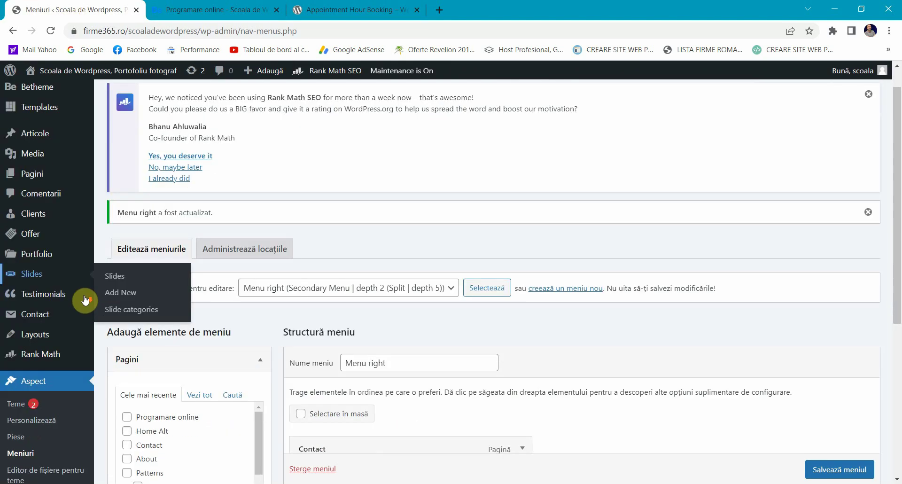
scroll(85, 300, down, 1)
click(211, 9)
click(50, 7)
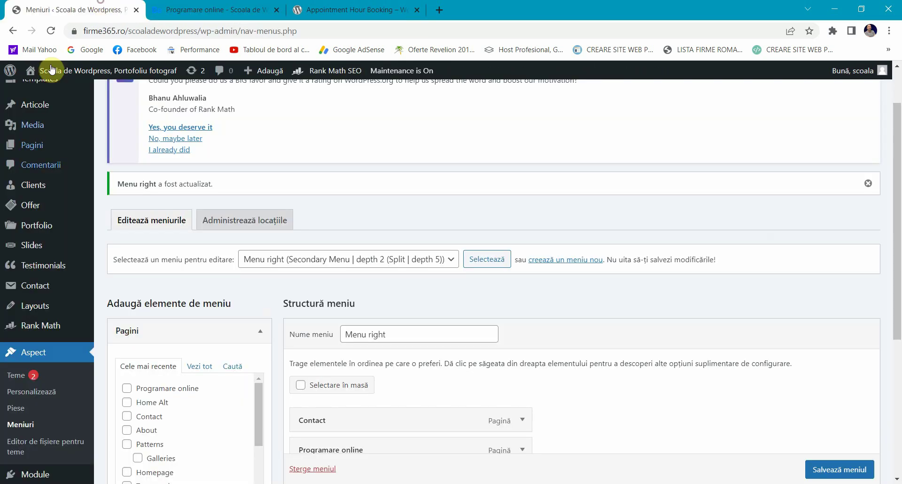
scroll(28, 282, down, 4)
mouse_move(57, 416)
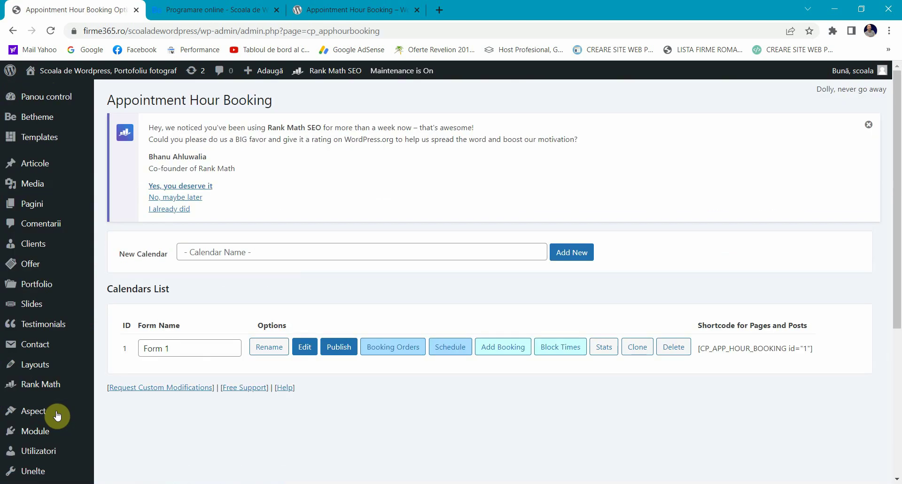
click(306, 350)
key(ctrl+Tab)
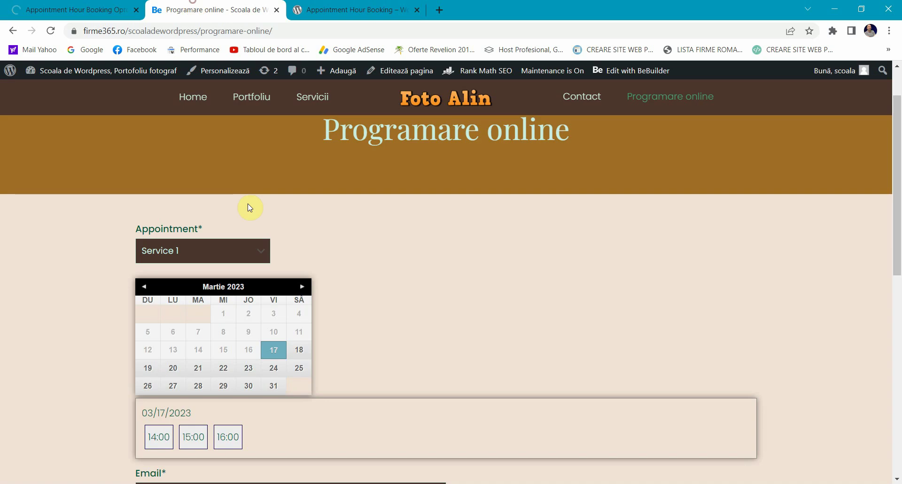
Step: Relabel Form 1's appointment field from Appointment to Servicii and check it in the preview
click(87, 9)
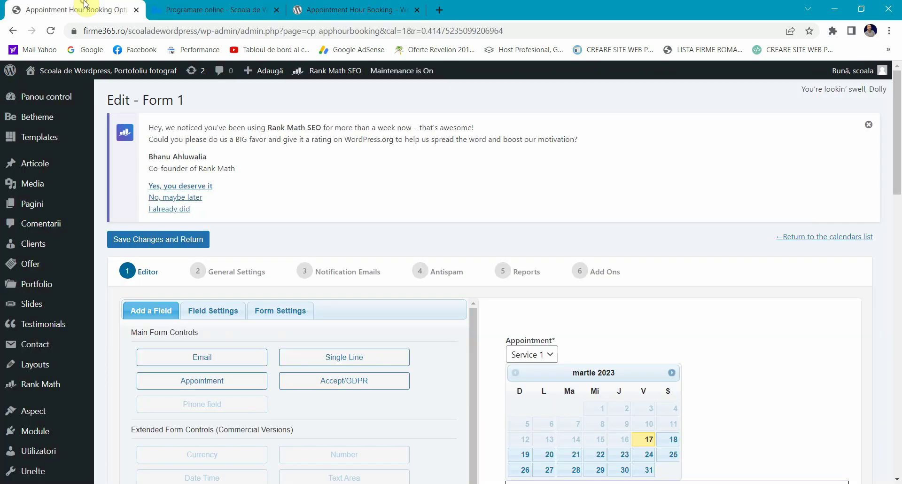
scroll(225, 251, down, 1)
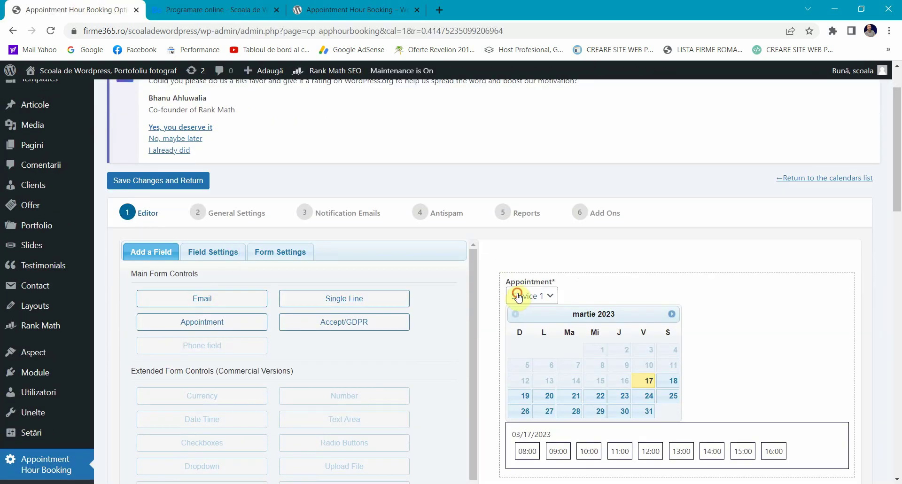
click(518, 296)
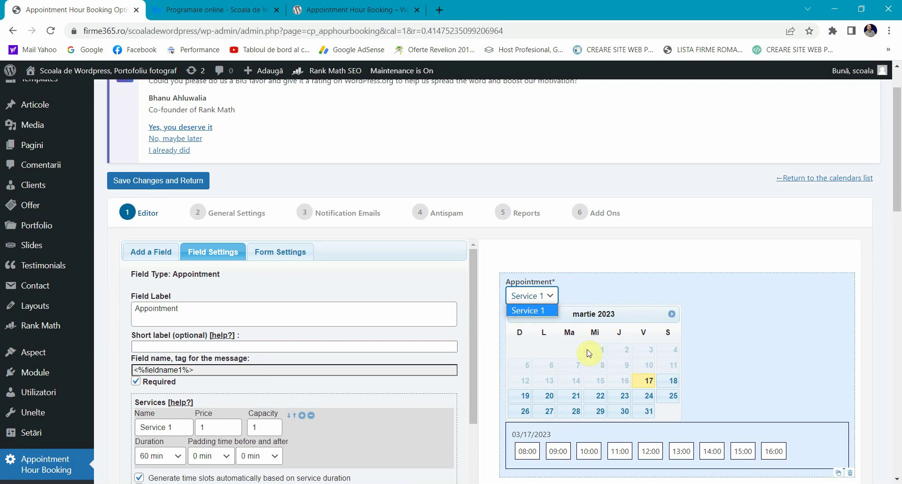
click(604, 313)
scroll(593, 300, down, 1)
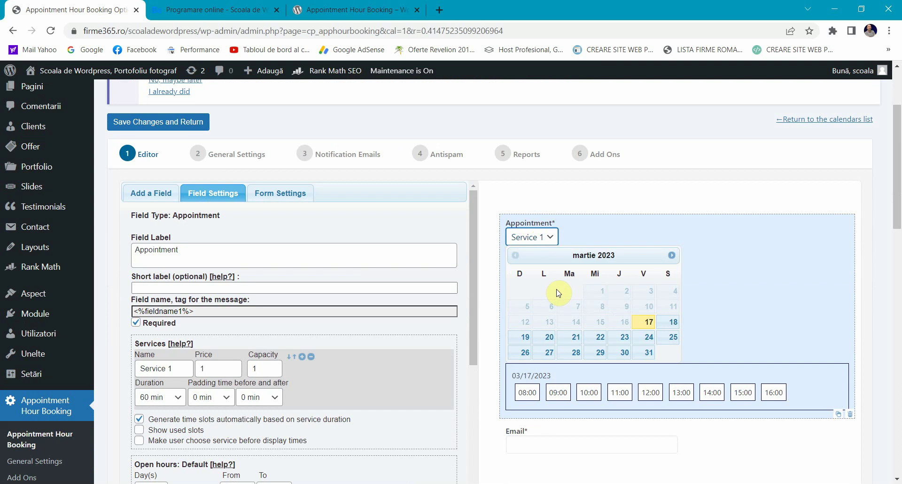
scroll(555, 386, down, 1)
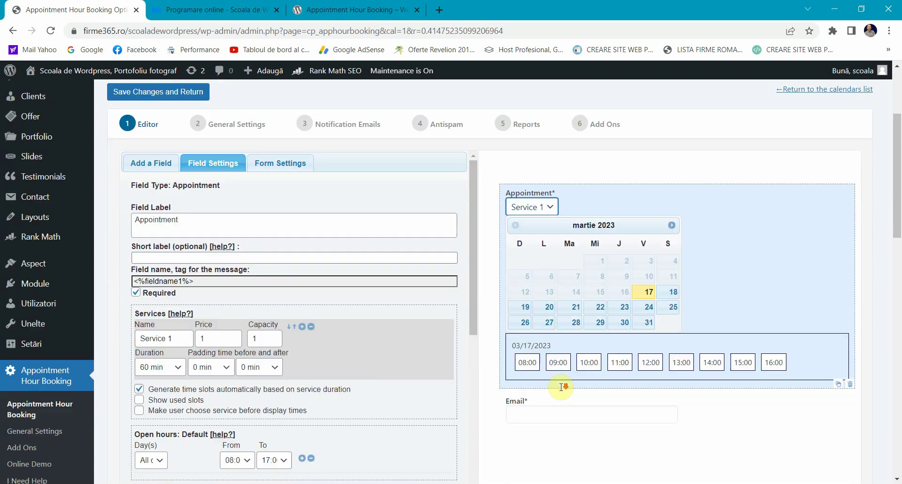
click(554, 372)
click(541, 172)
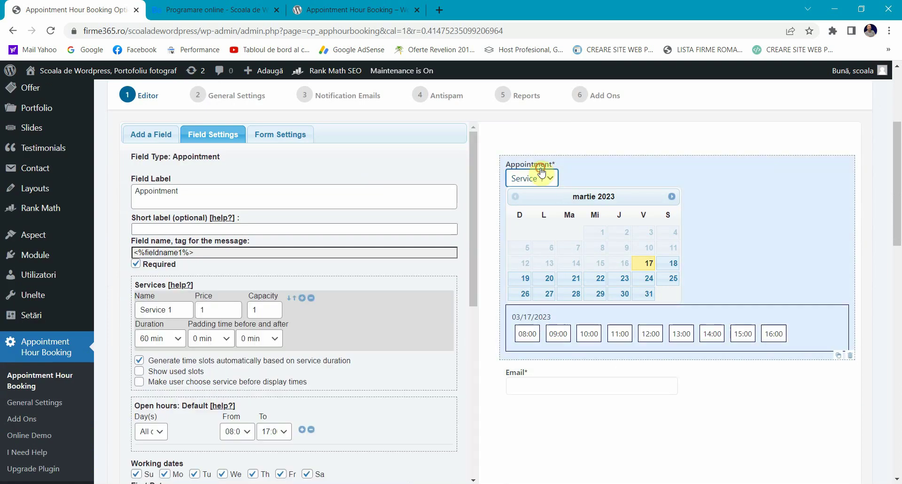
double_click(150, 193)
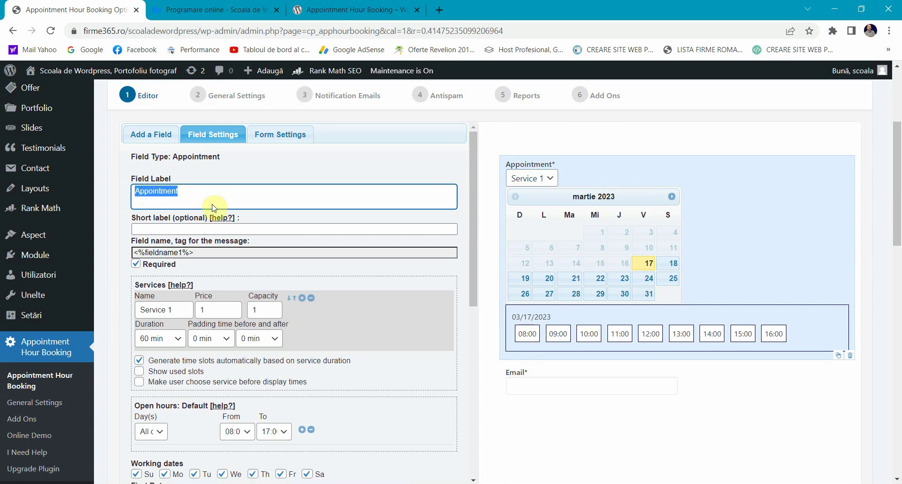
text(Servicii)
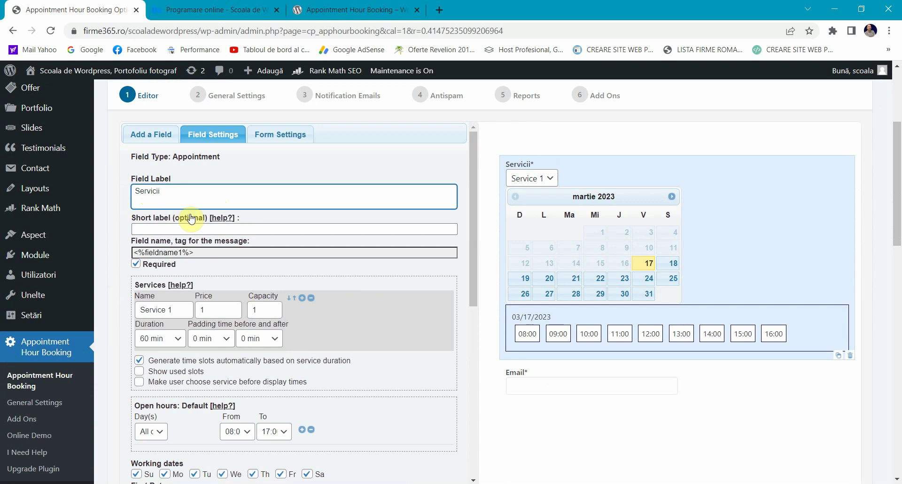
click(565, 213)
click(540, 178)
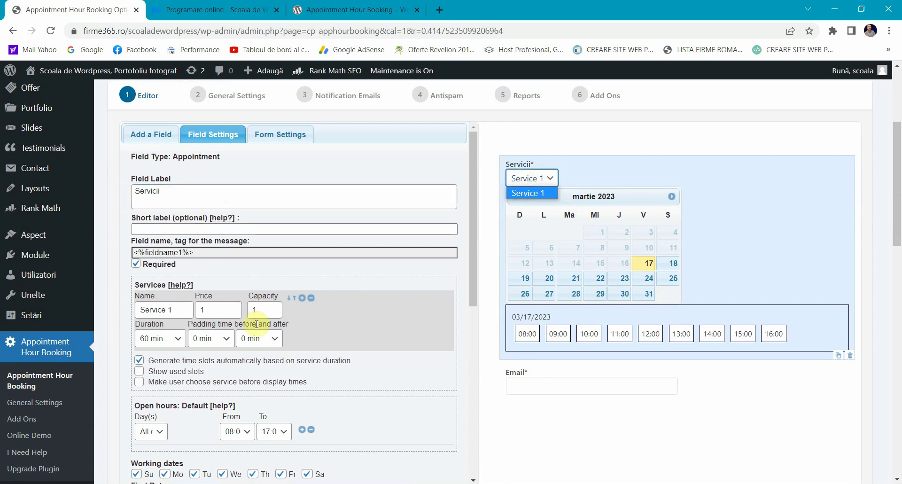
Step: Rename Service 1 to Consultatie, price 20, 30 min duration, 5 min padding before and after
triple_click(177, 308)
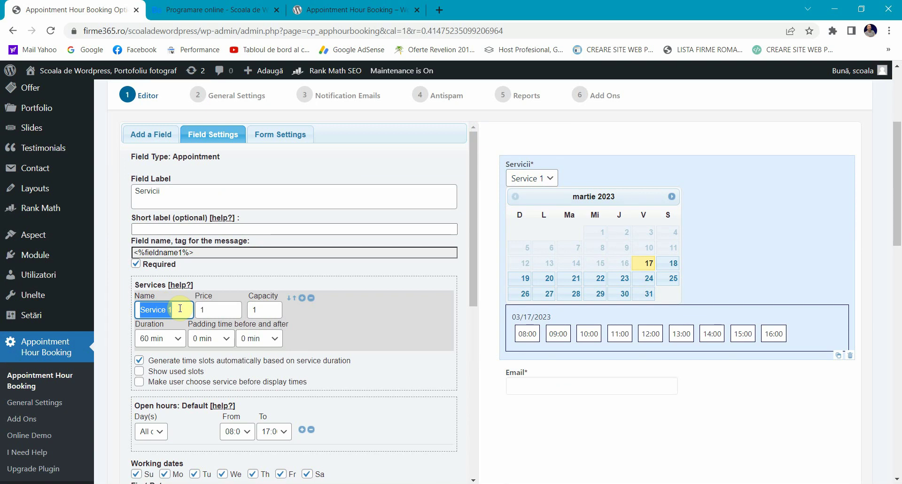
text(Consultatie)
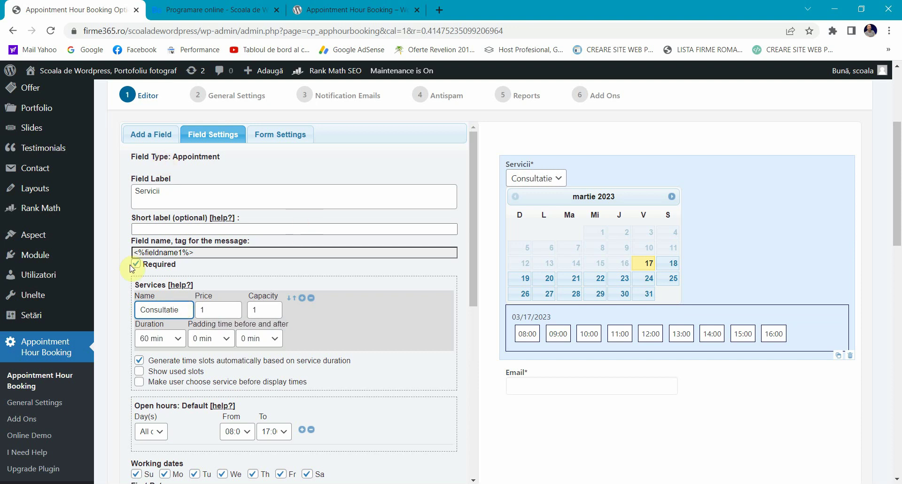
key(Tab)
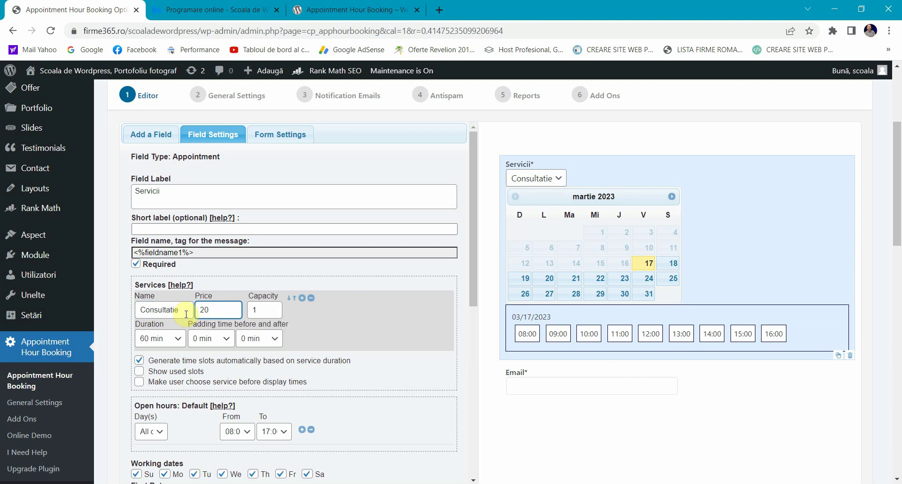
click(270, 313)
click(177, 338)
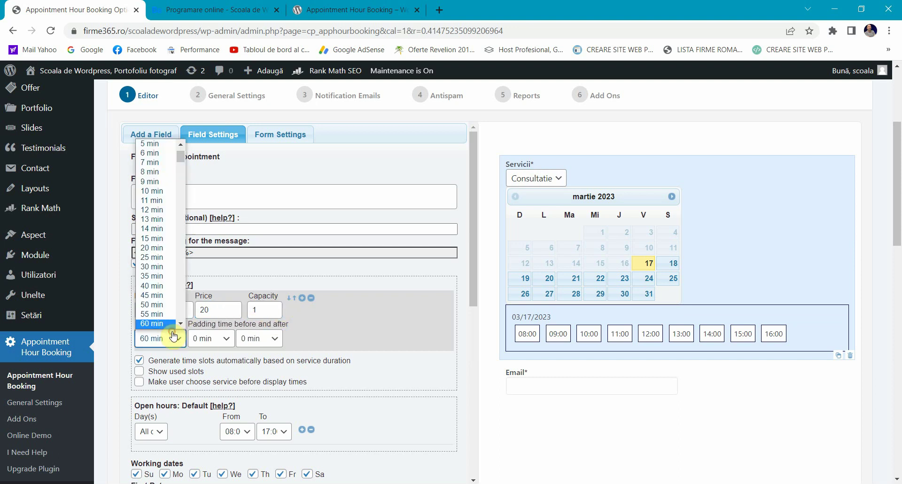
click(155, 266)
click(212, 339)
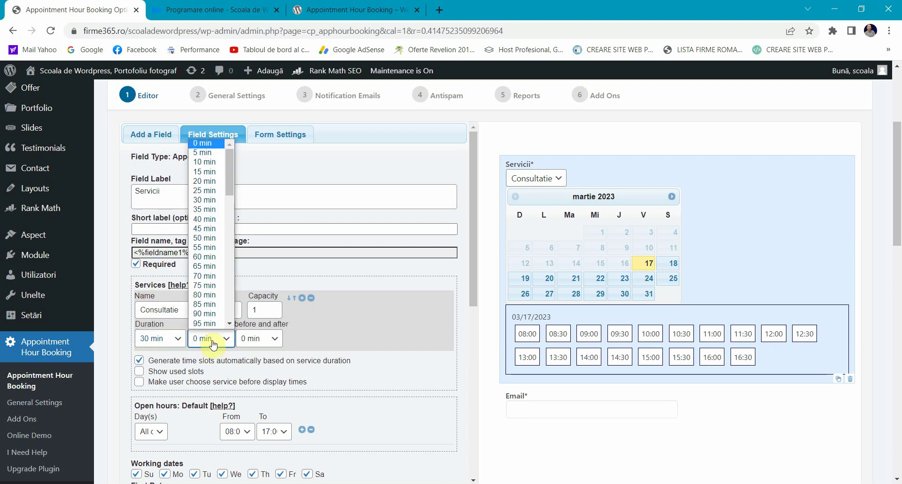
click(211, 153)
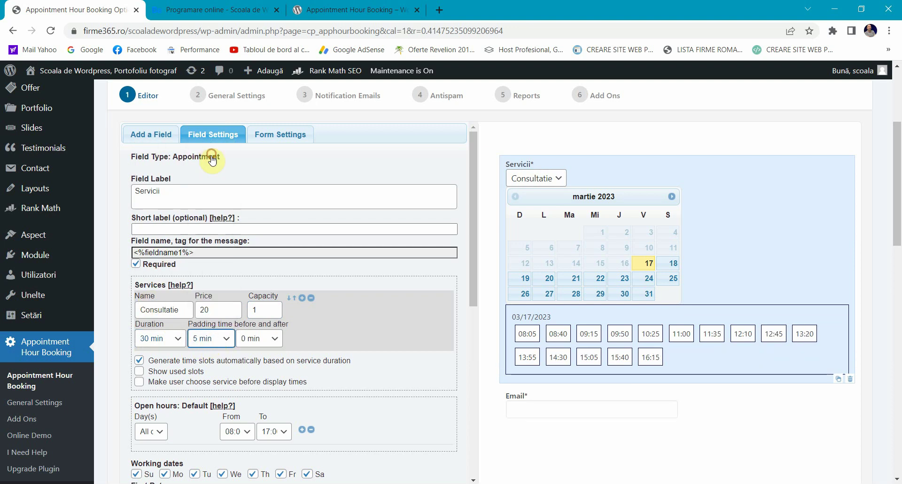
click(265, 338)
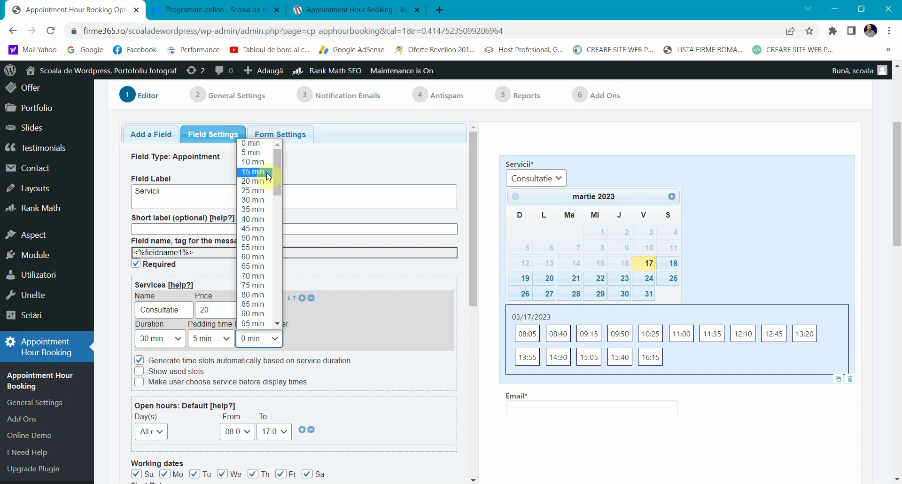
click(262, 152)
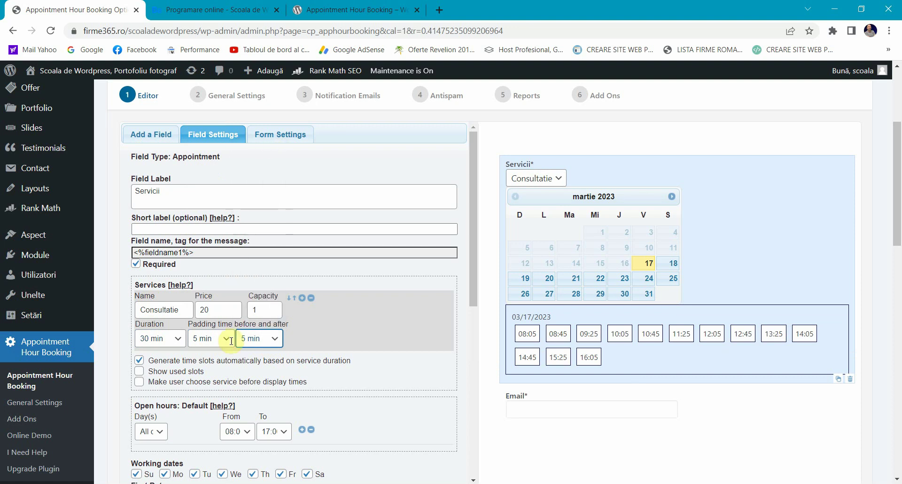
click(351, 373)
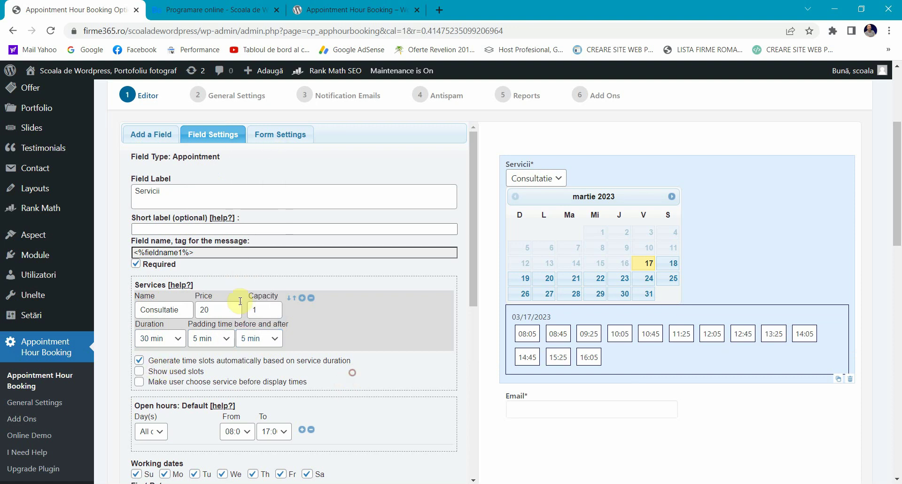
Step: Add a second service, Reparatii lentile, priced 10, lasting 30 min with 5 min padding before
click(302, 298)
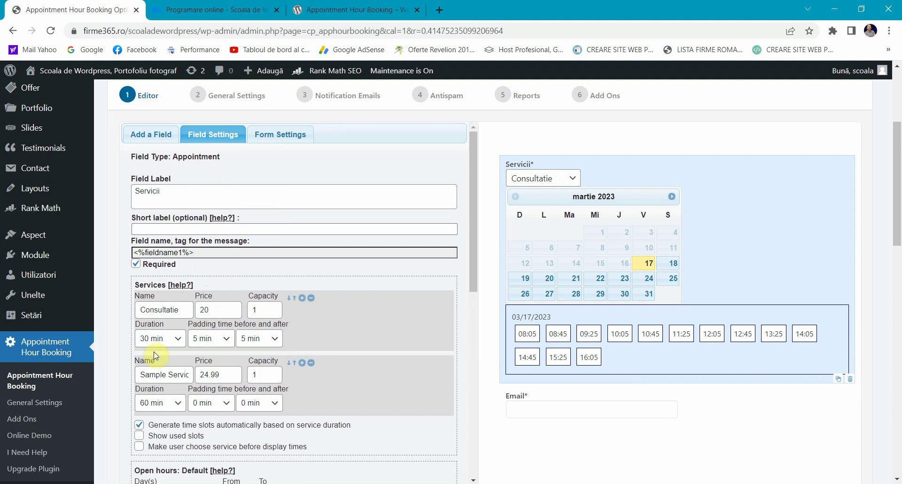
triple_click(157, 368)
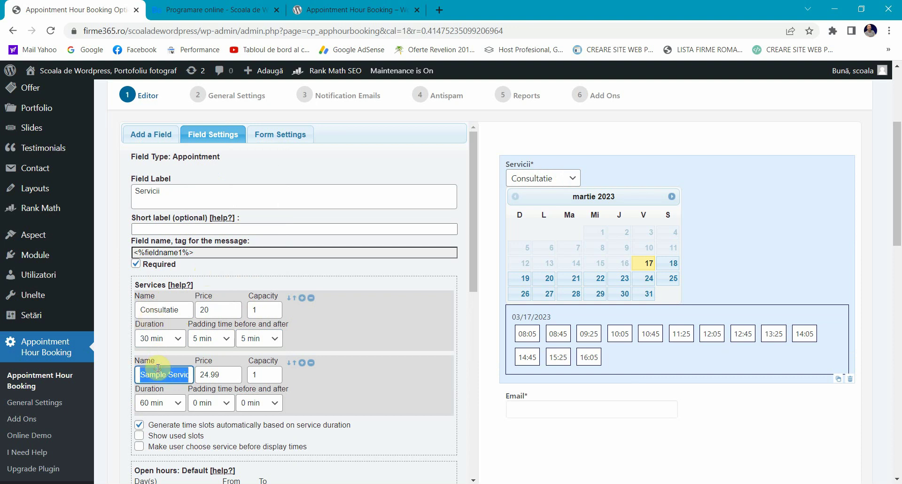
text(Repar)
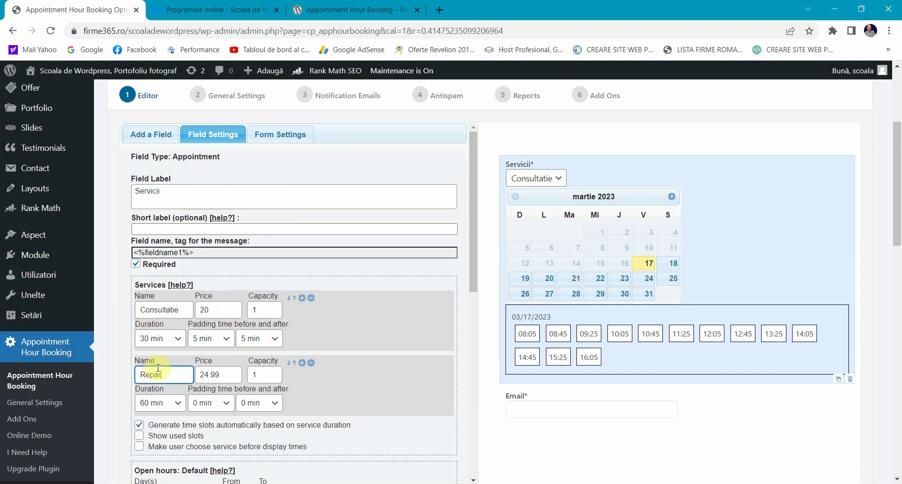
text(atii lentile)
click(213, 373)
double_click(222, 371)
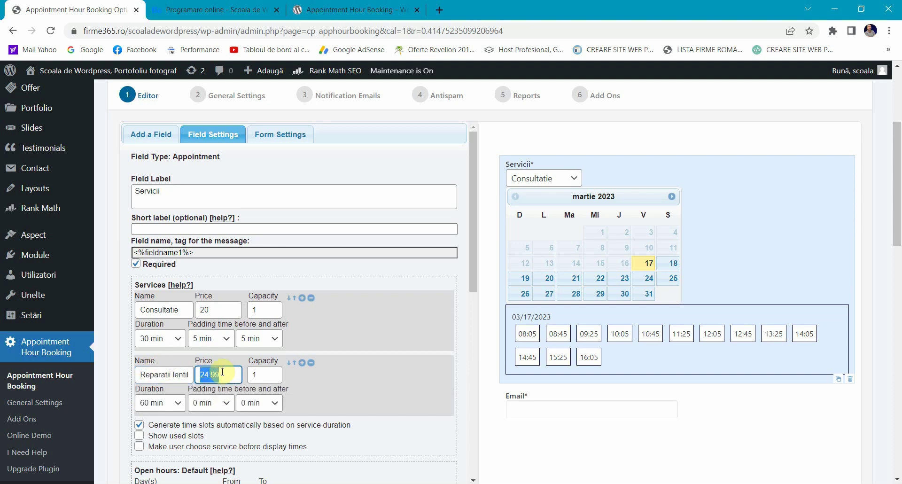
text(10)
click(167, 403)
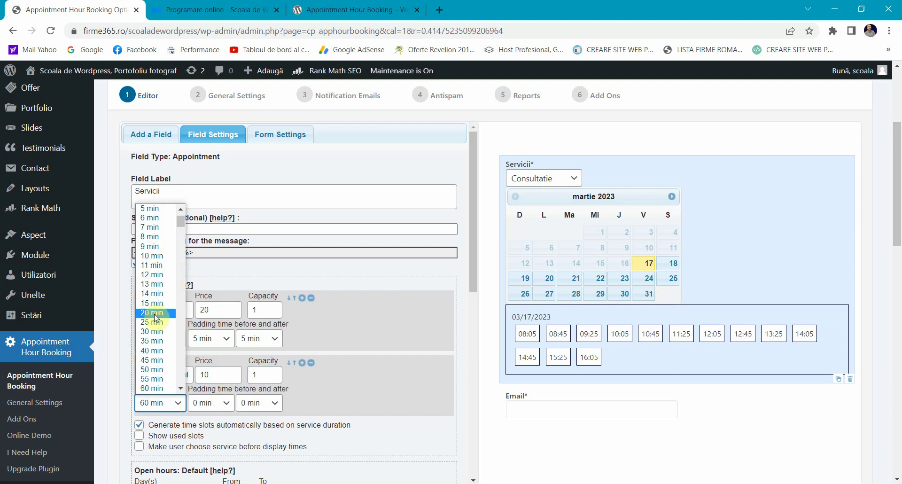
click(155, 331)
click(209, 402)
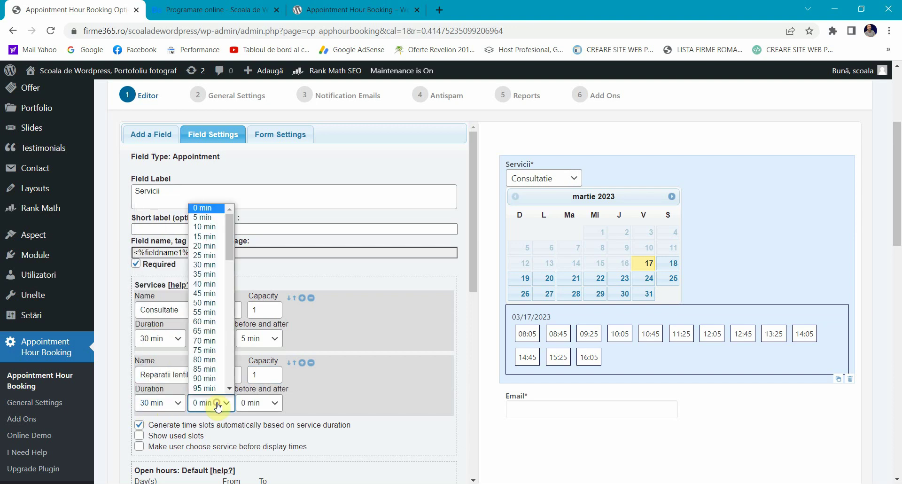
click(204, 217)
scroll(376, 350, down, 3)
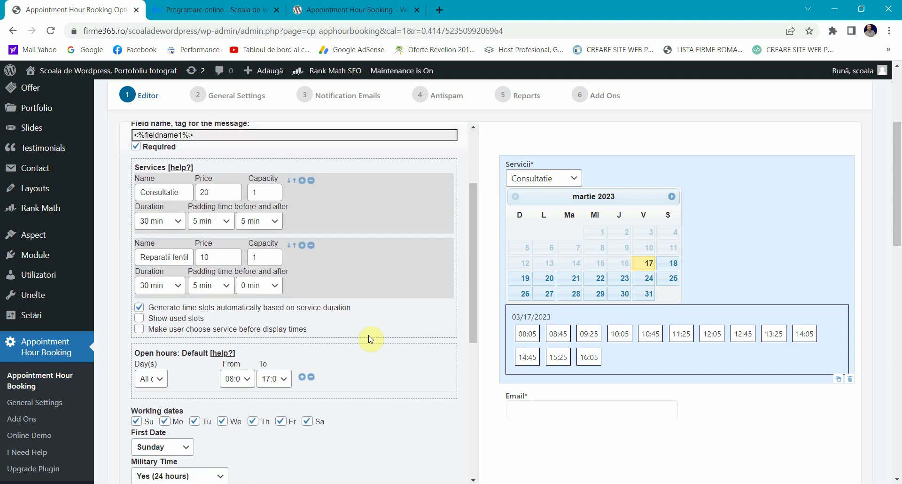
Step: Add a third service named Cumparare lentile and change its price from 24.99 to 30
click(302, 245)
triple_click(174, 321)
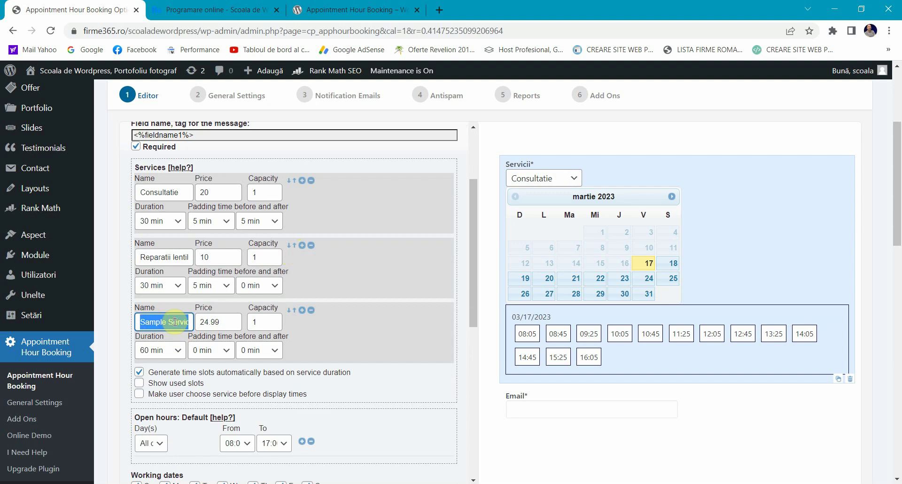
text(C)
text(lentile)
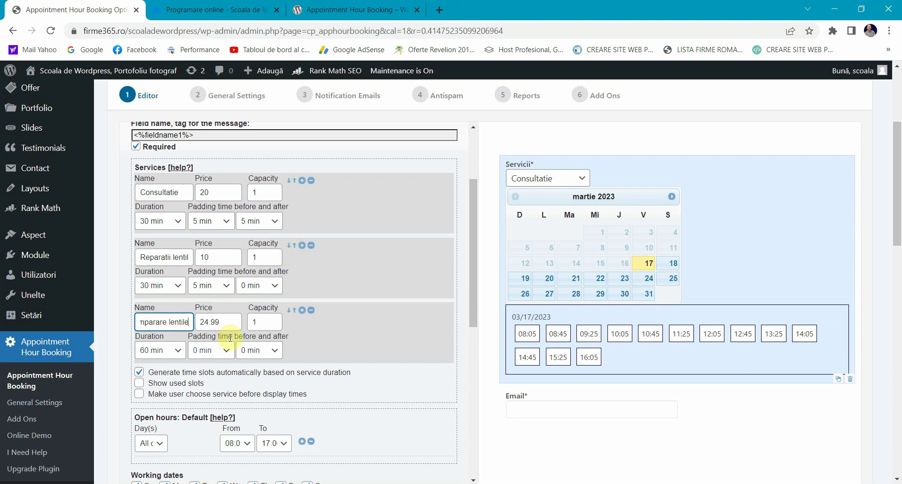
double_click(232, 325)
text(30)
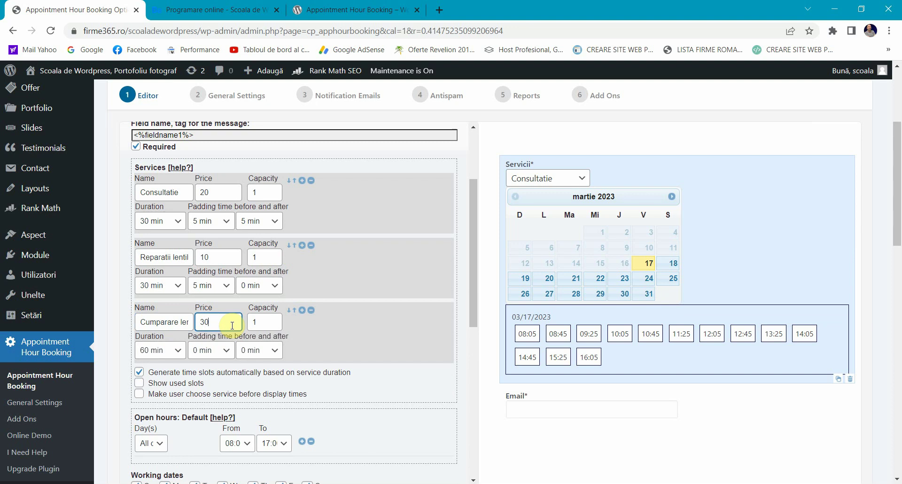
click(372, 332)
Step: Check the three services in the preview's Servicii list, leaving Consultatie selected
click(547, 178)
click(535, 190)
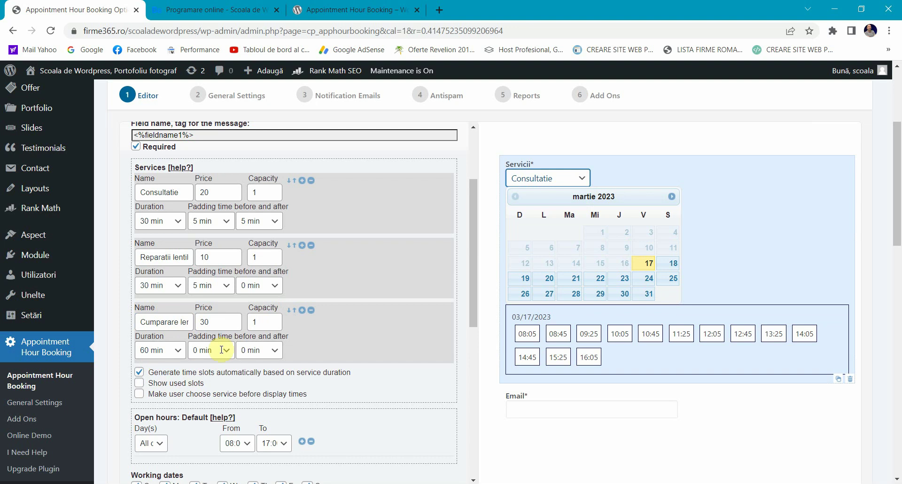
scroll(221, 349, down, 3)
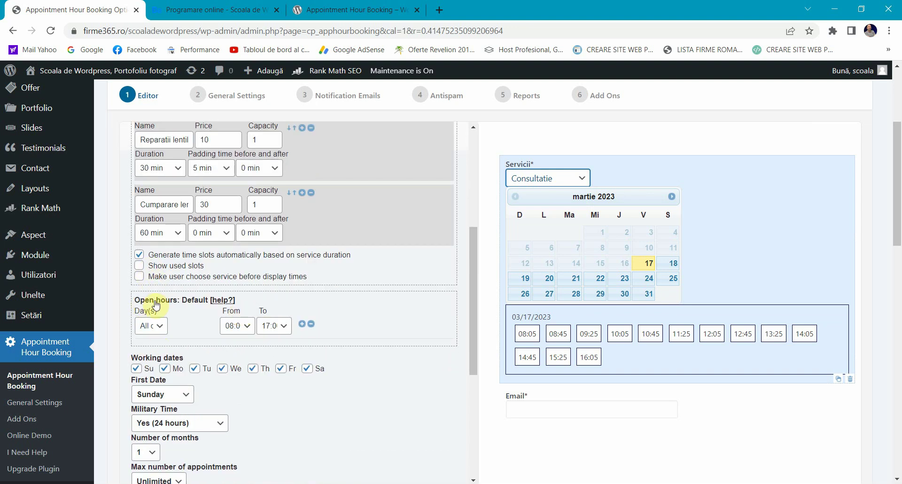
Step: Keep open hours on All days and remove Sunday and Saturday from the working dates
click(149, 325)
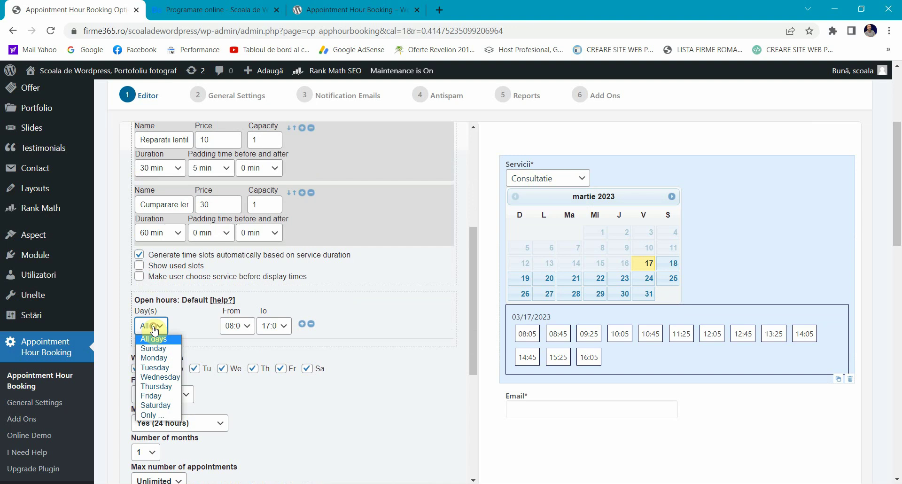
click(158, 358)
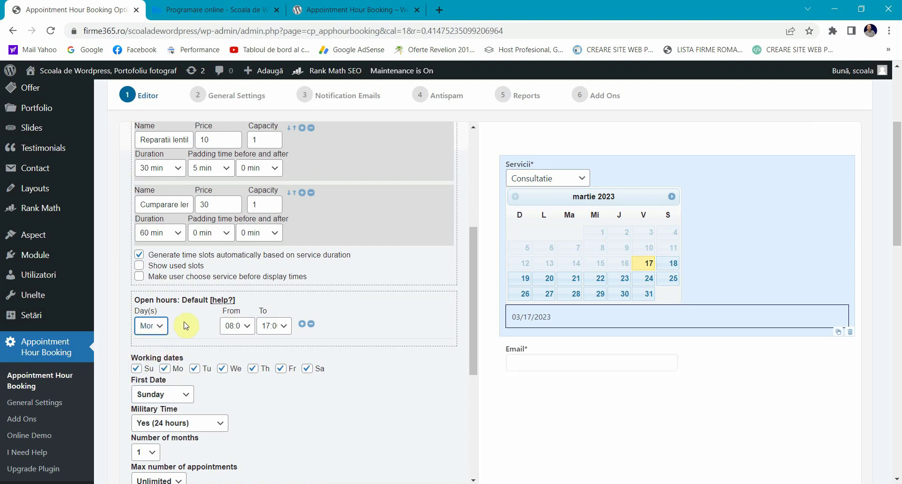
click(247, 328)
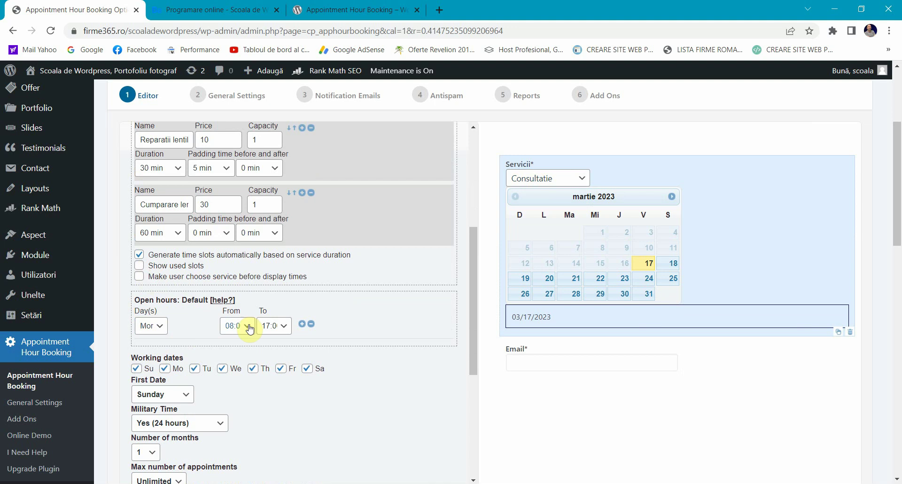
click(165, 340)
click(158, 326)
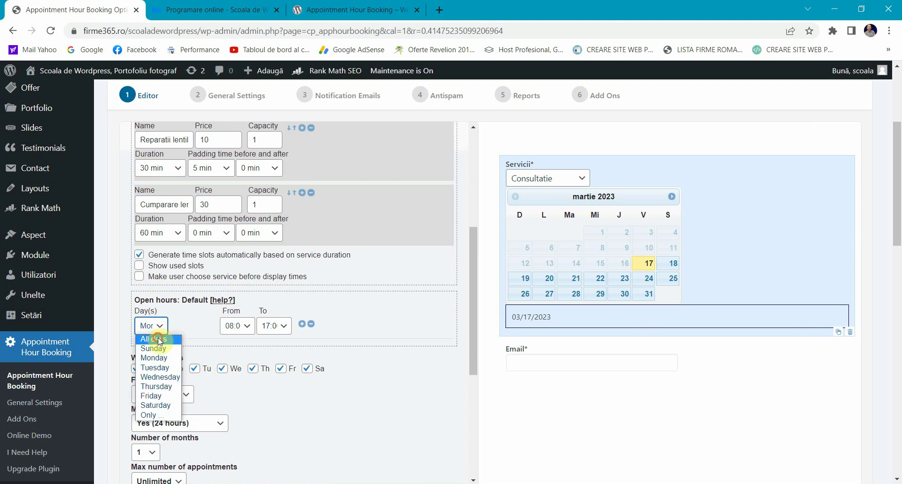
click(162, 338)
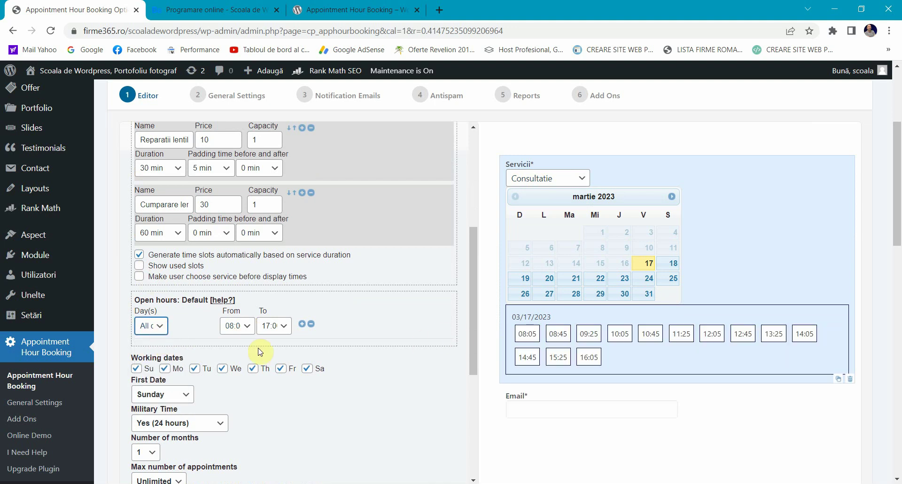
click(136, 368)
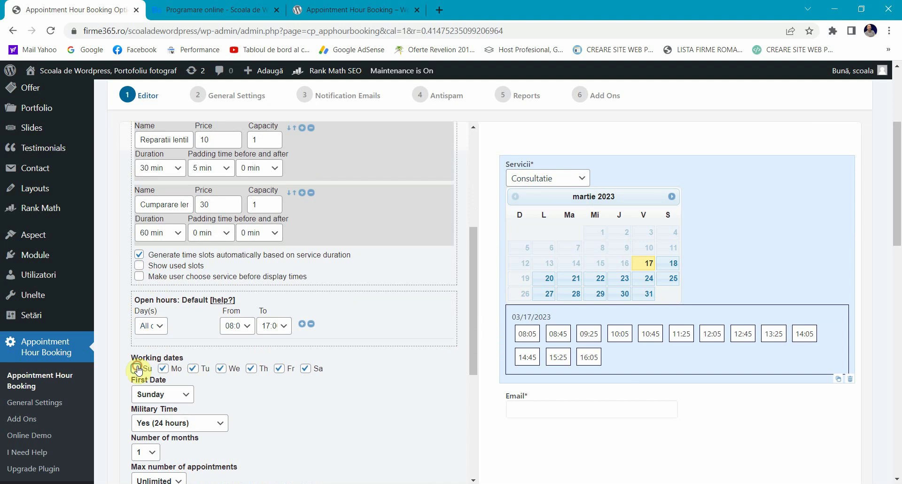
click(317, 367)
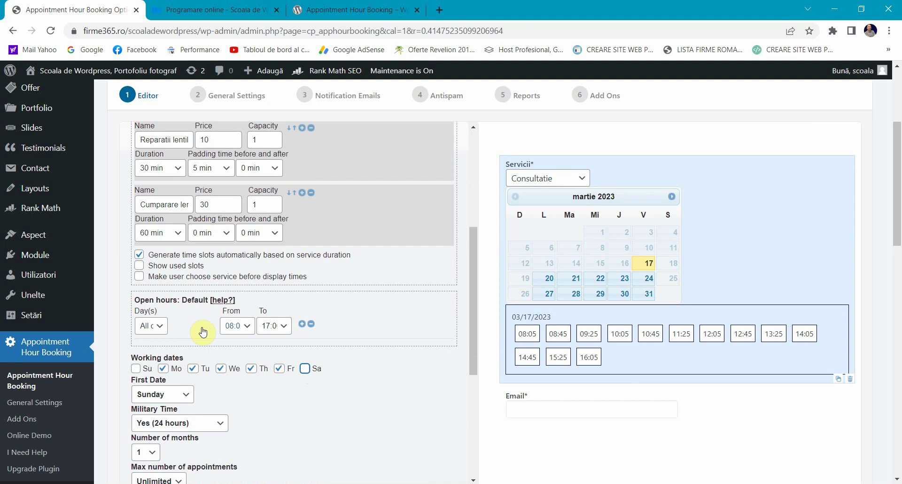
Step: Set the open hours to run from 08:00 to 16:00
click(237, 325)
click(238, 325)
click(276, 327)
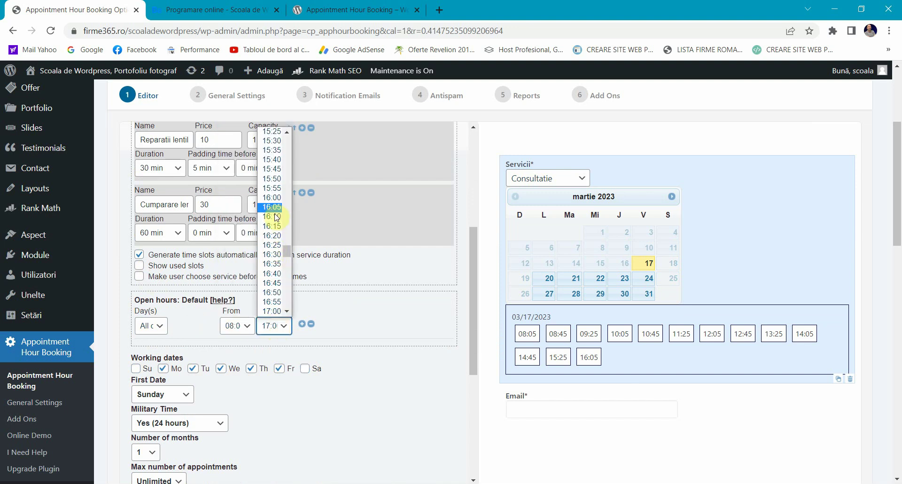
click(271, 197)
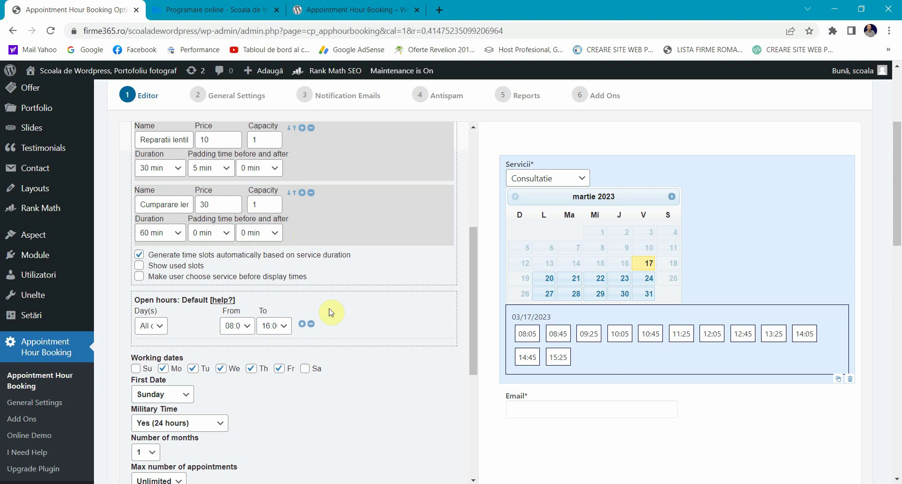
scroll(201, 324, down, 1)
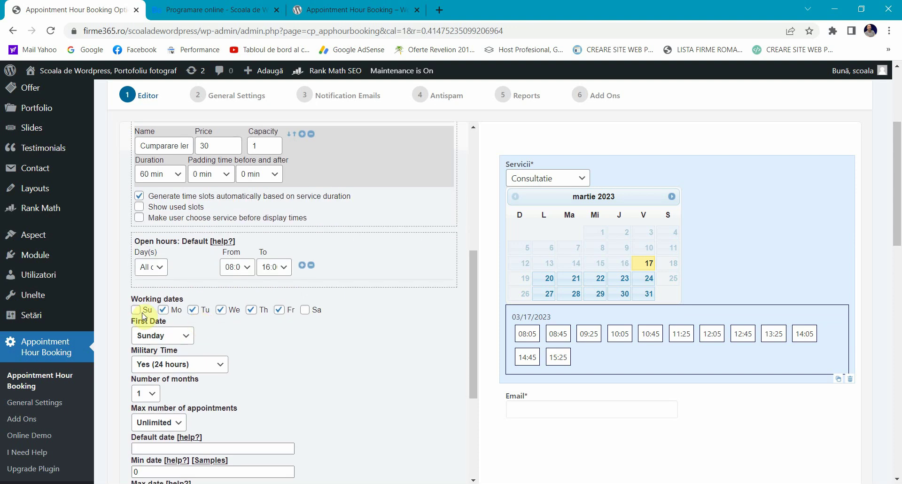
Step: Start calendar weeks on Monday and keep the 24-hour military time format
click(150, 336)
click(158, 357)
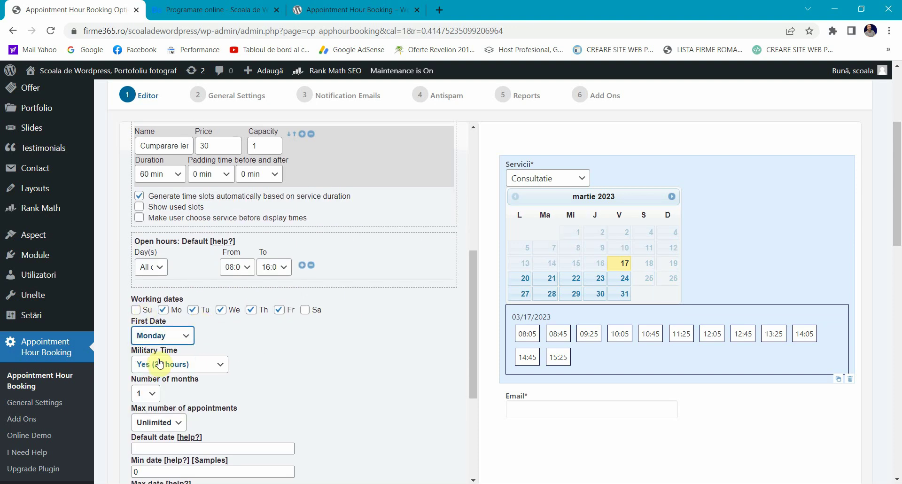
click(274, 344)
scroll(273, 347, down, 1)
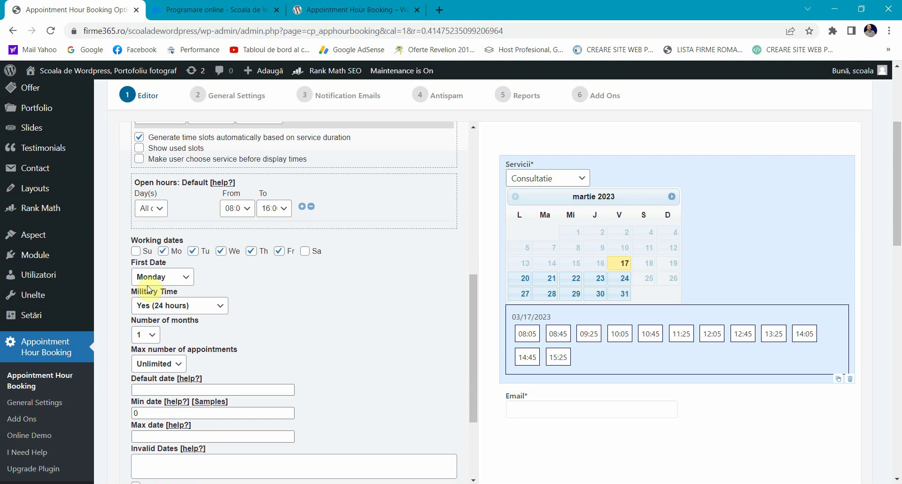
click(155, 306)
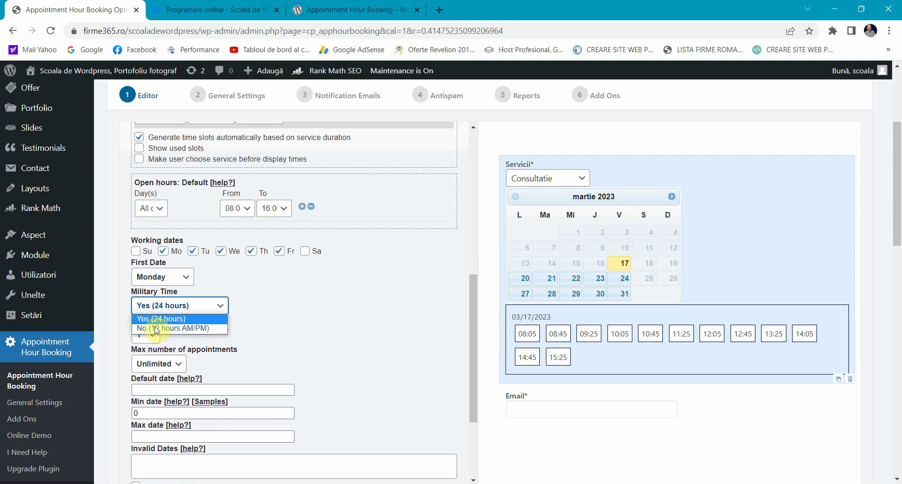
click(218, 317)
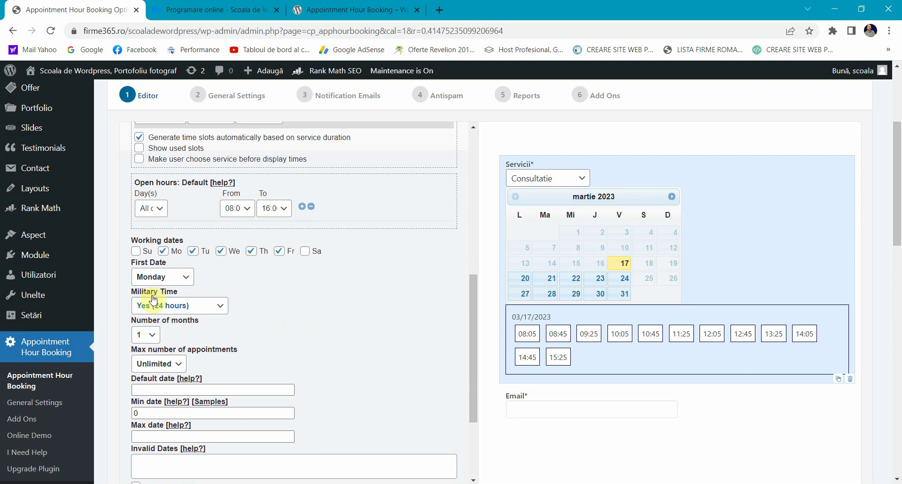
Step: Show a single month in the calendar and allow at most 1 appointment per booking
click(151, 334)
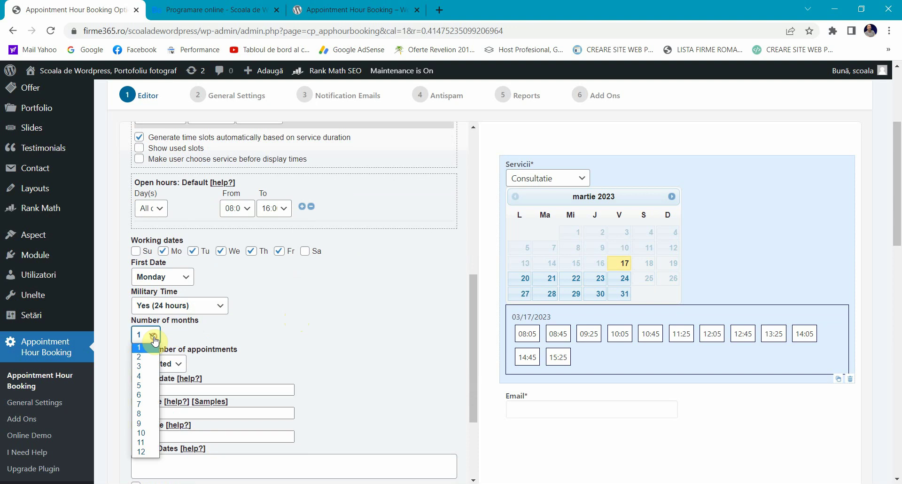
click(150, 355)
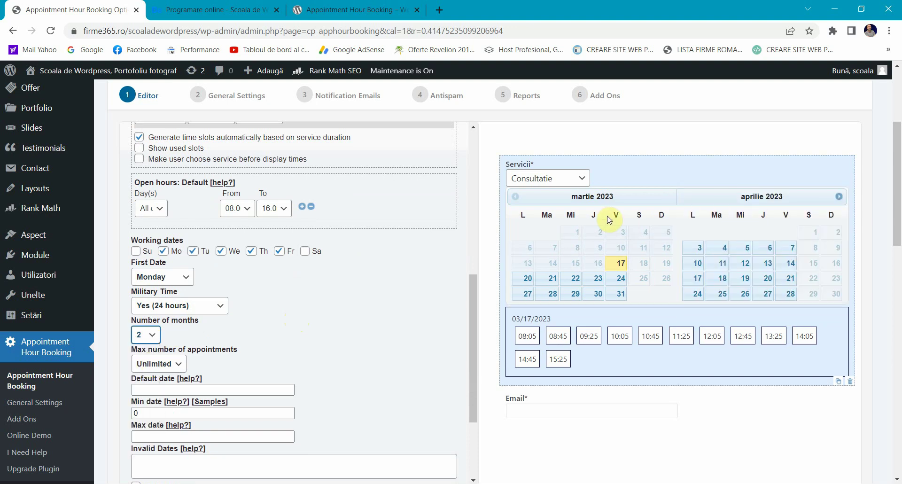
click(143, 334)
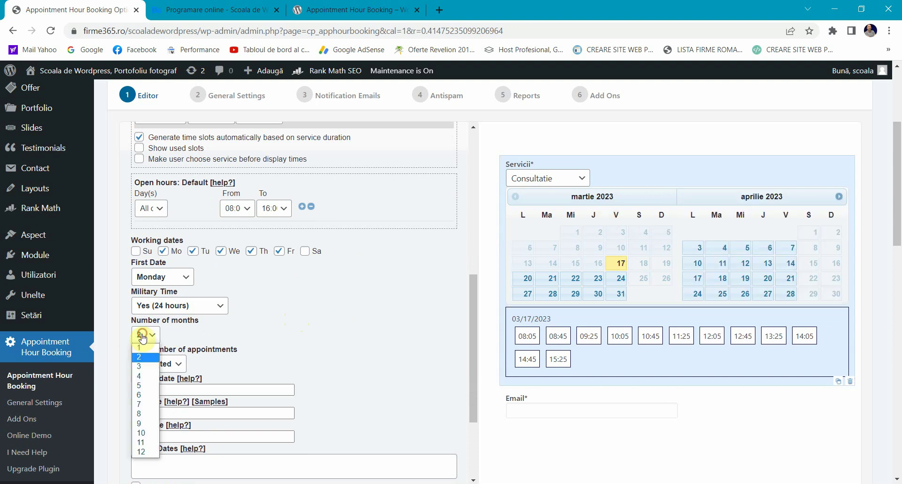
click(138, 346)
scroll(136, 284, down, 1)
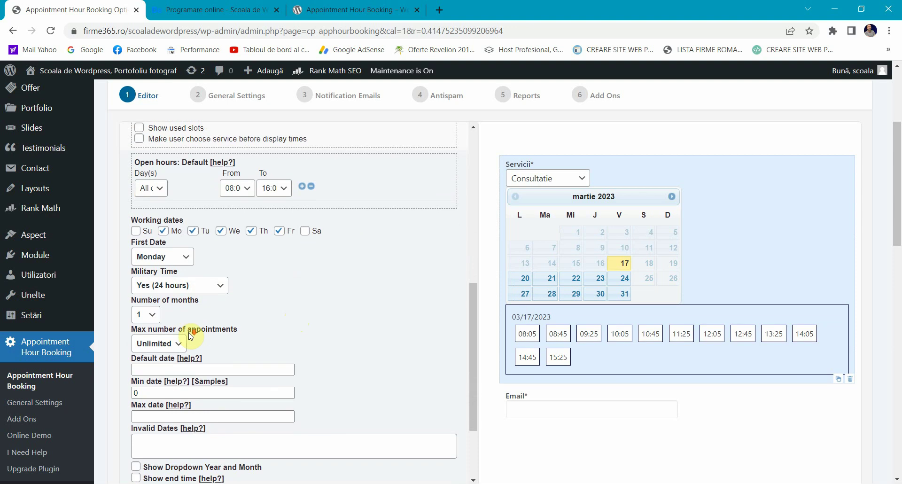
click(181, 305)
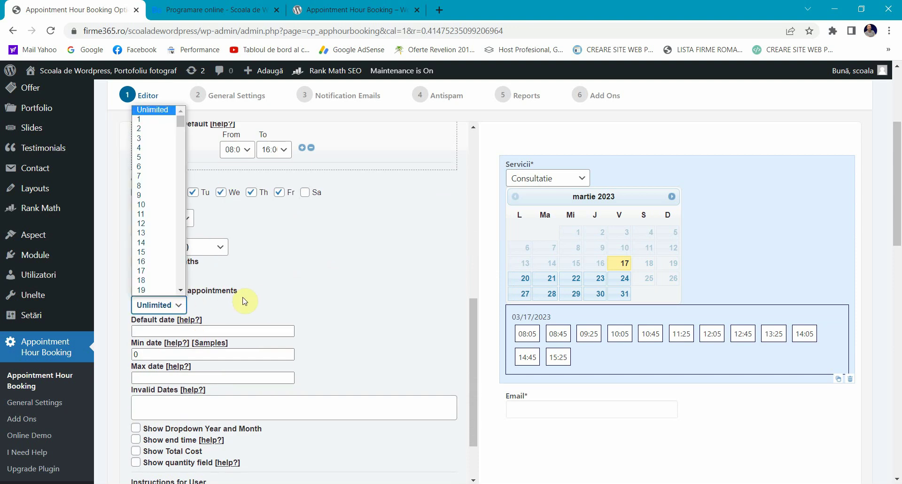
click(154, 121)
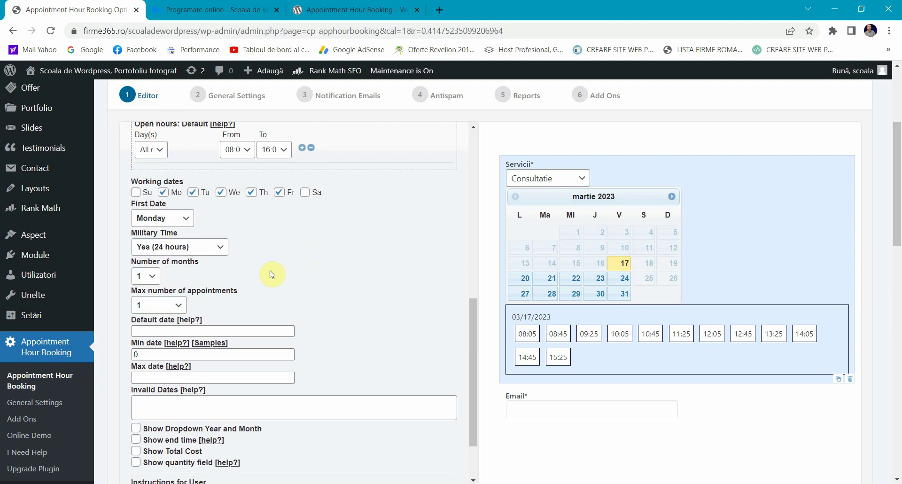
Step: Enable showing each time slot's end time and the total cost on the booking form
scroll(266, 280, down, 1)
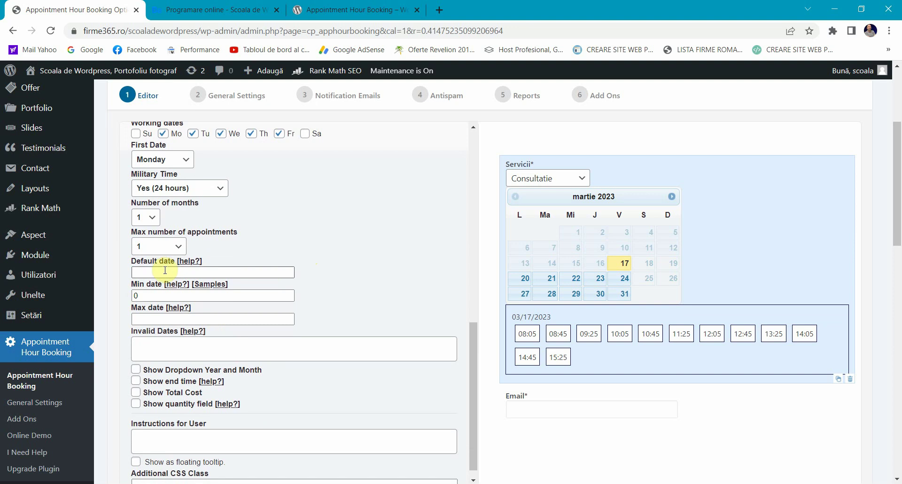
click(165, 270)
click(254, 256)
scroll(254, 256, down, 1)
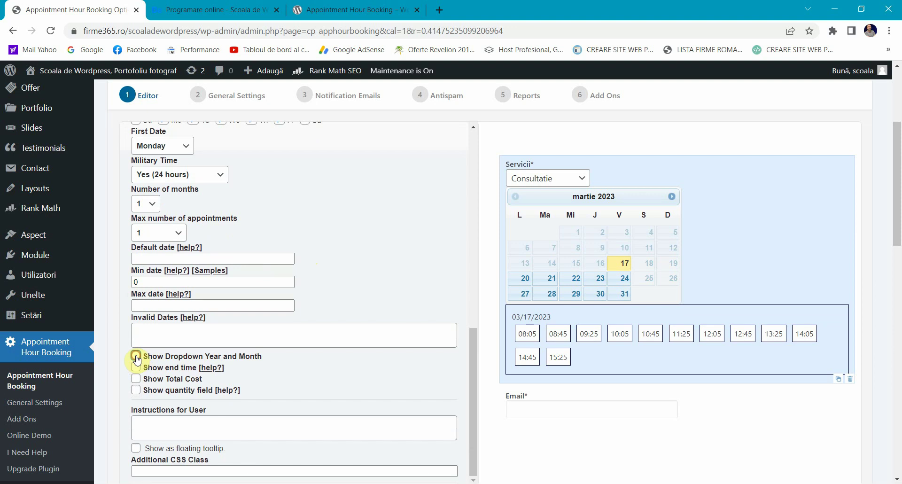
click(136, 358)
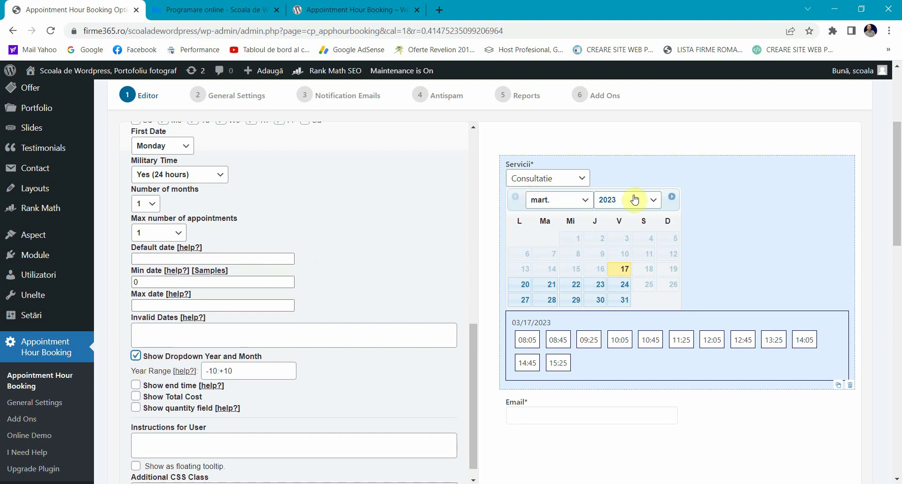
click(135, 356)
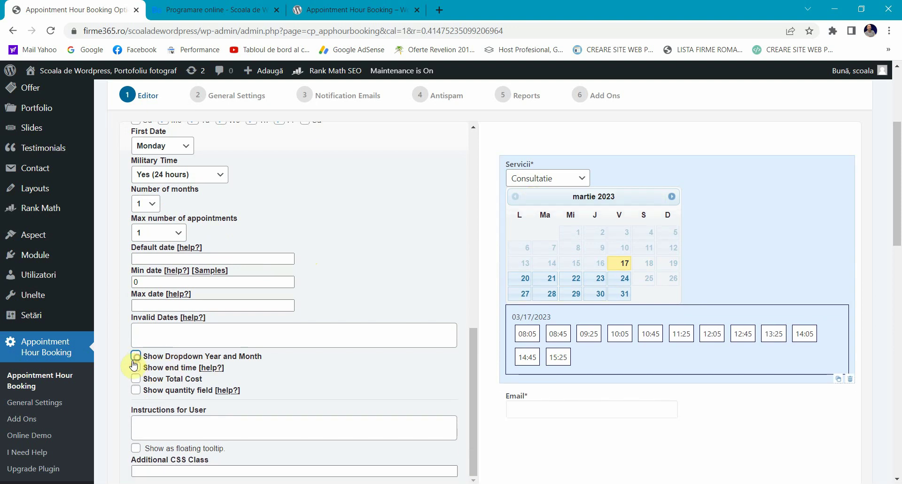
click(135, 370)
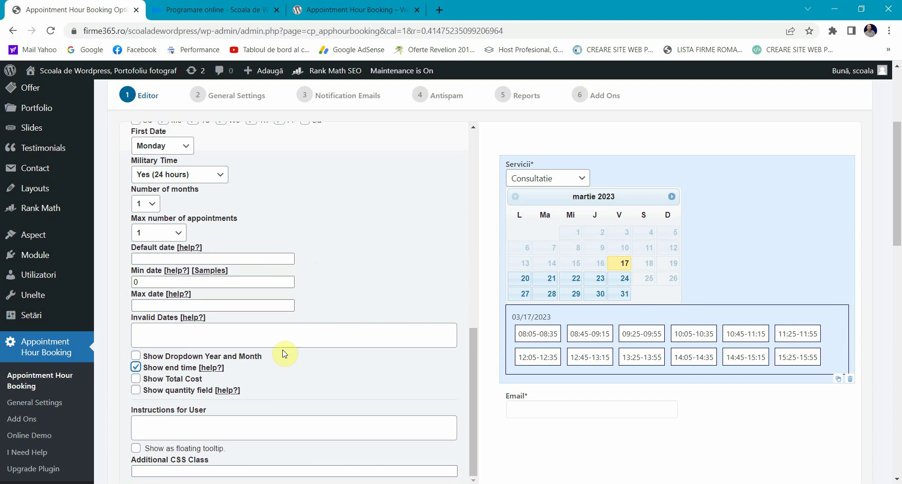
scroll(285, 354, down, 1)
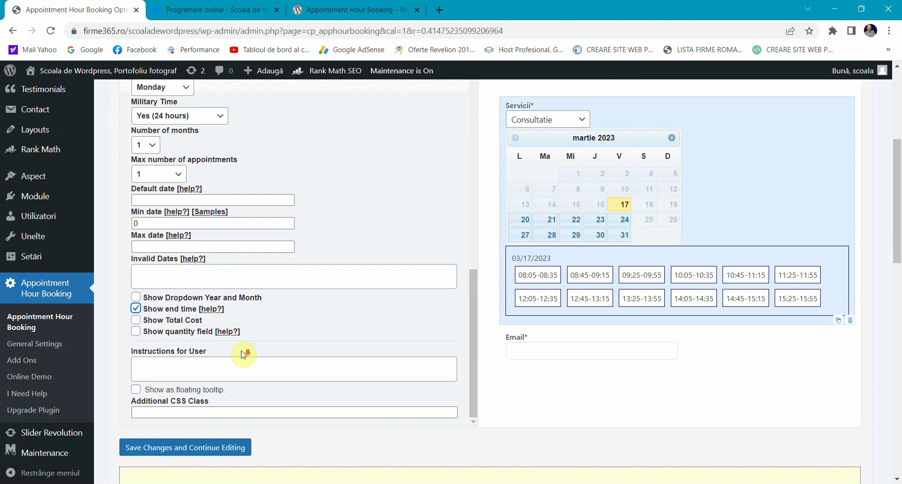
click(135, 321)
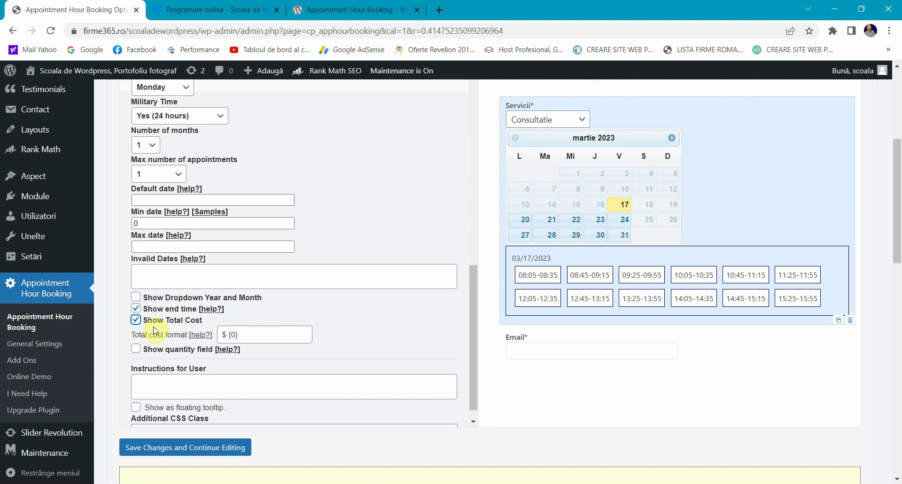
scroll(614, 303, down, 3)
scroll(209, 314, up, 2)
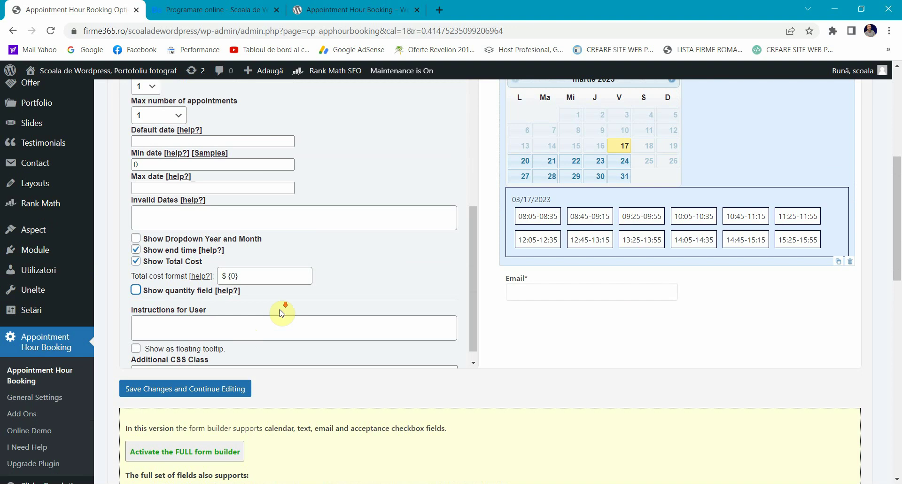
scroll(282, 307, down, 1)
Step: Enter 'Nimic, test' as the user instructions and save the changes, continuing to edit
click(147, 315)
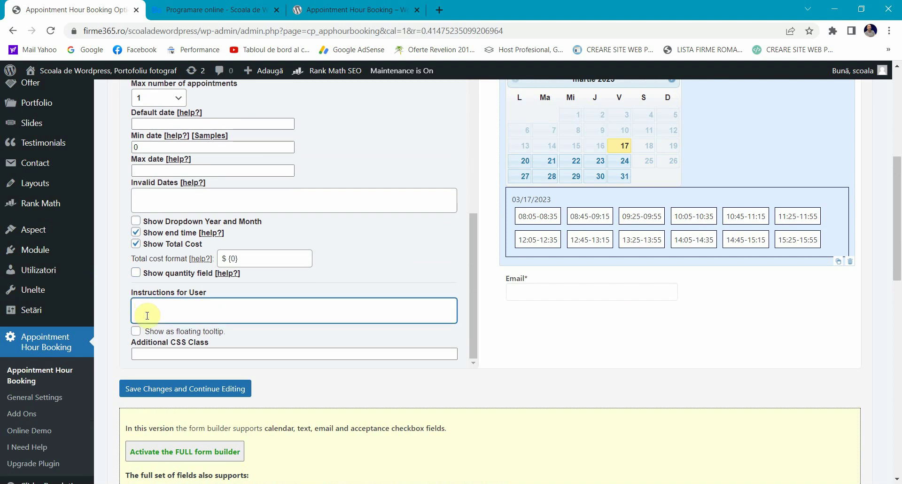
text(NImic, test)
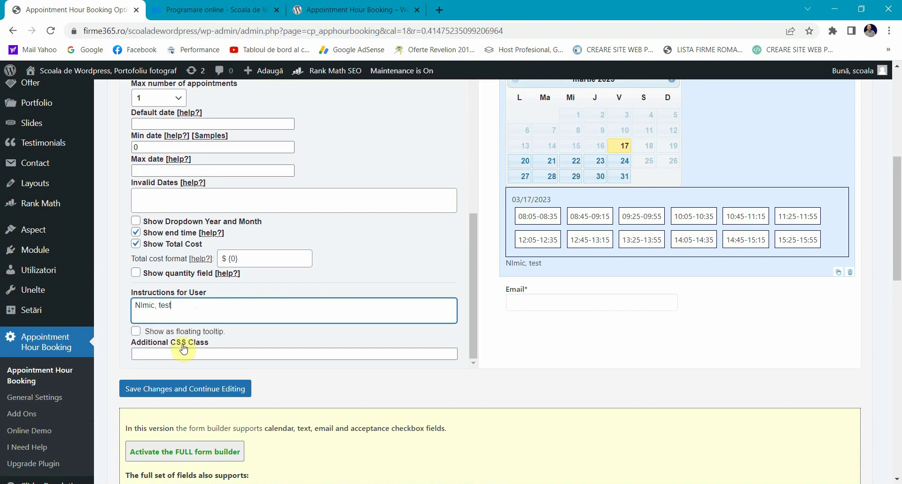
click(228, 337)
click(159, 352)
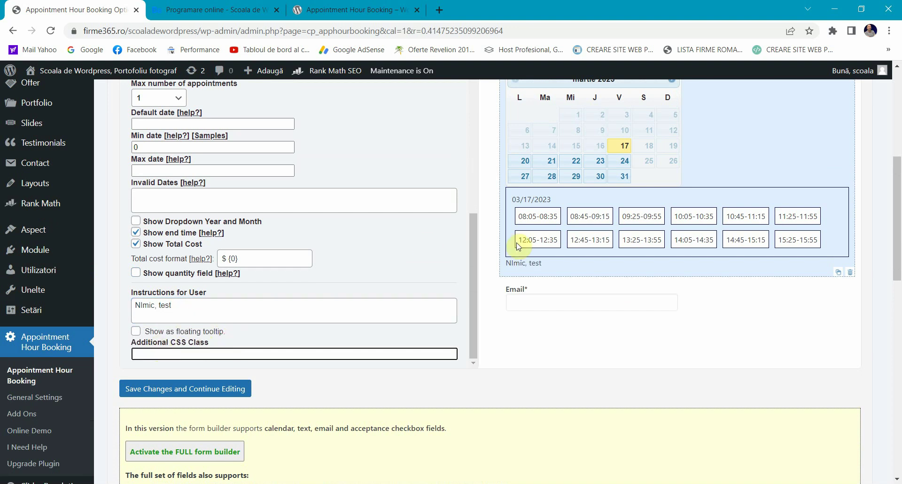
scroll(526, 181, up, 2)
scroll(489, 223, down, 2)
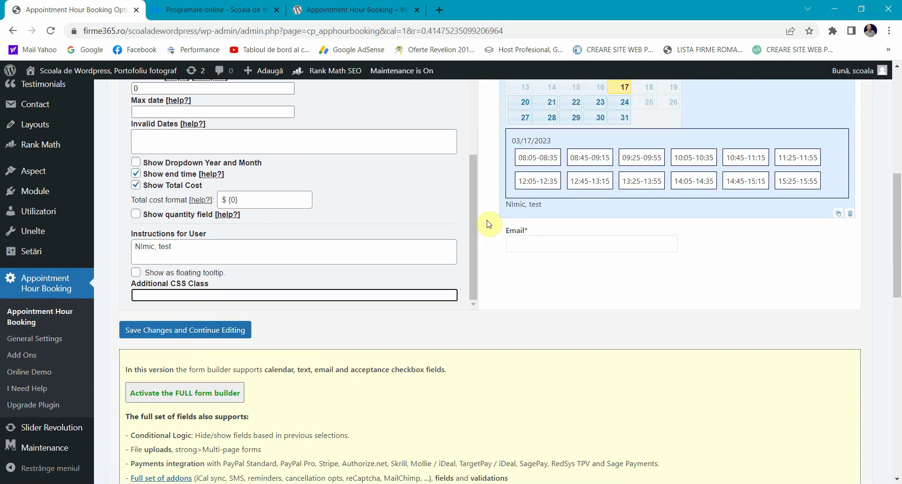
scroll(412, 257, up, 1)
scroll(109, 306, down, 2)
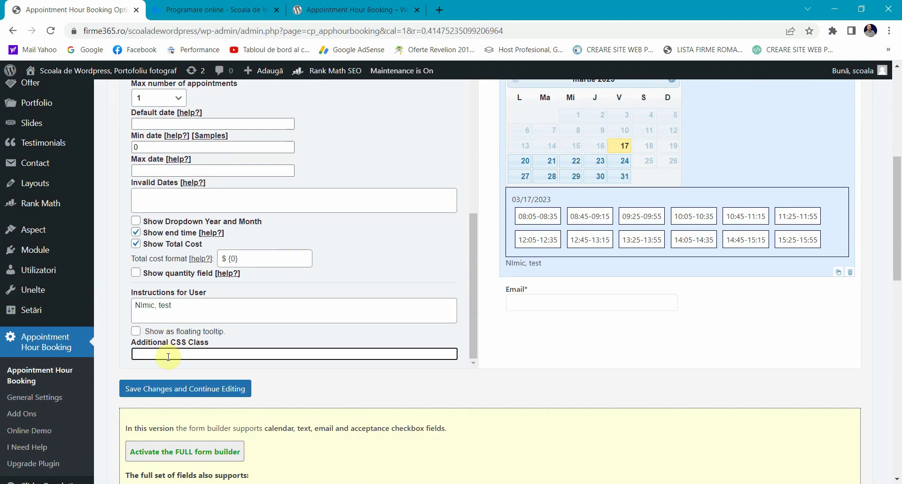
scroll(197, 334, down, 3)
scroll(214, 326, up, 2)
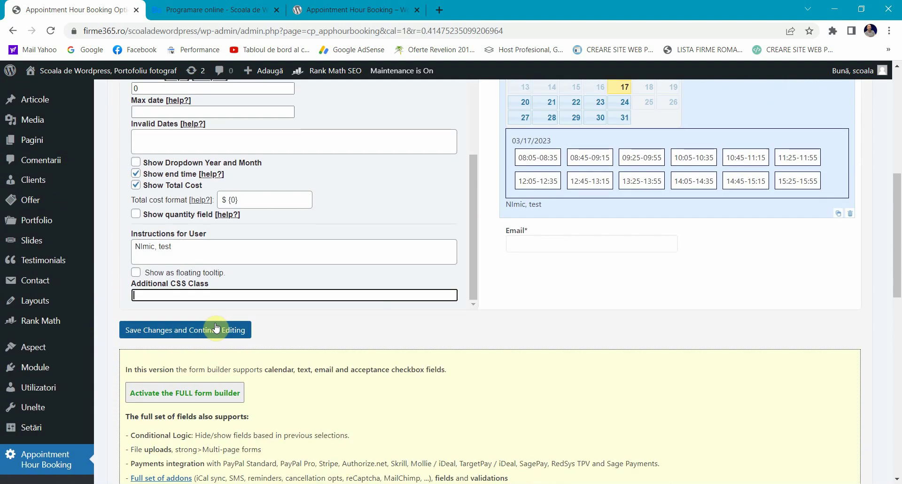
click(187, 336)
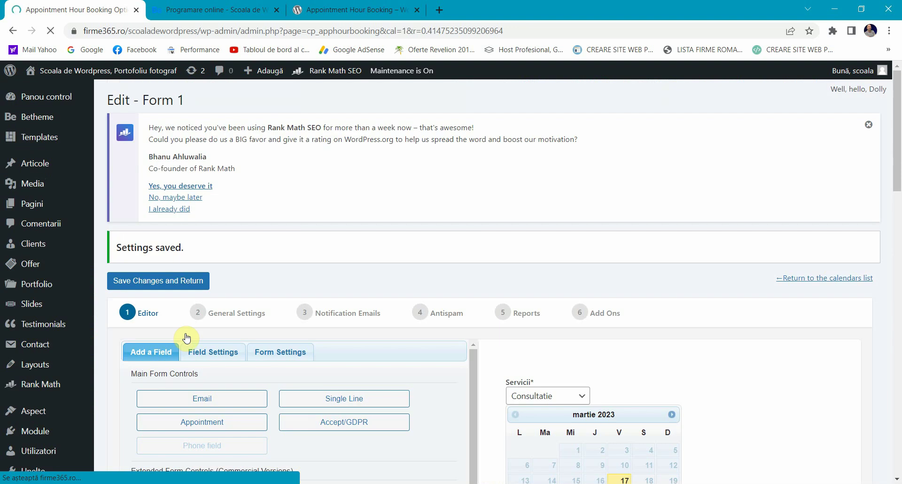
Step: Reload the Programare online page, try each service, and pick March 20, 23 and 24
click(247, 8)
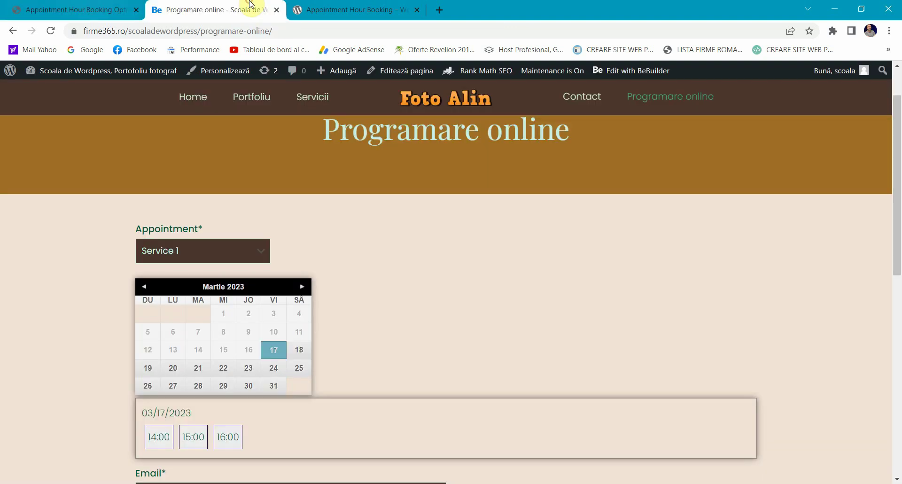
click(50, 30)
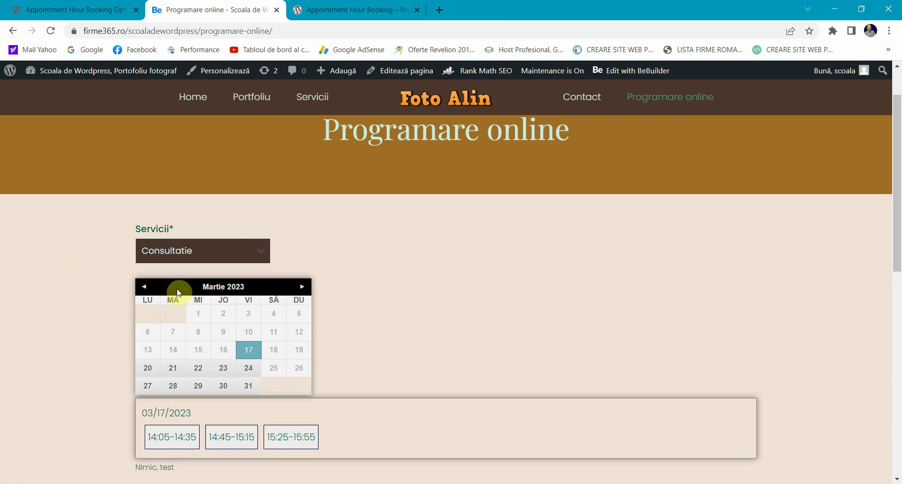
click(181, 253)
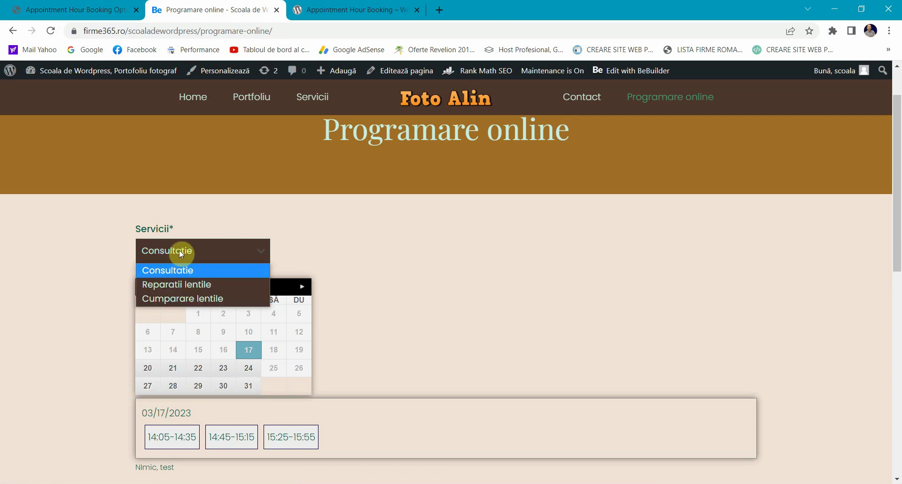
click(177, 283)
click(179, 251)
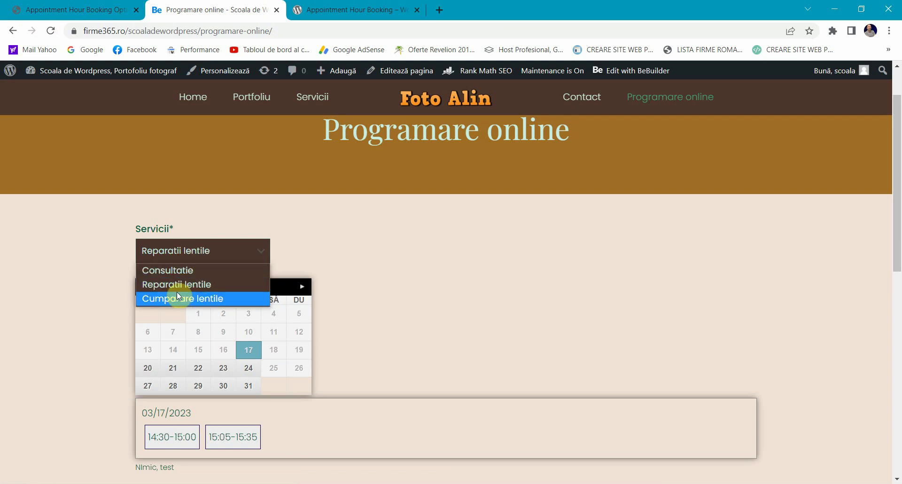
click(178, 297)
click(187, 256)
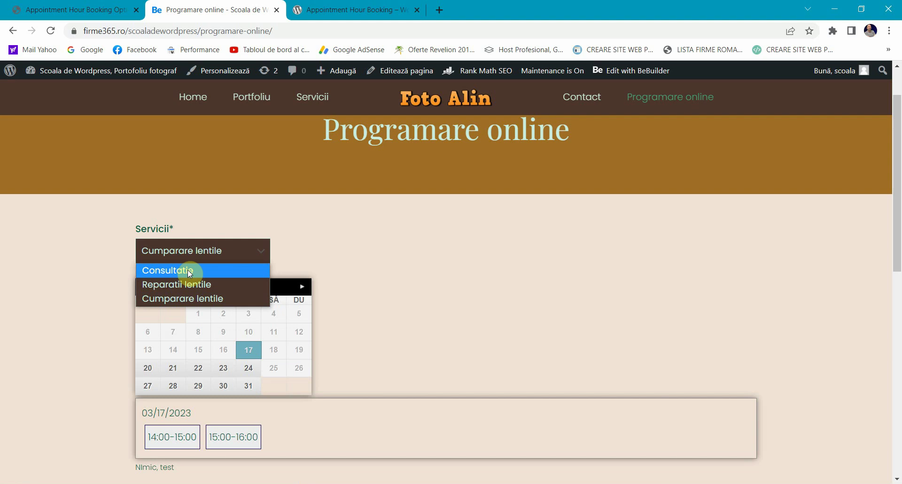
click(182, 272)
scroll(100, 292, down, 1)
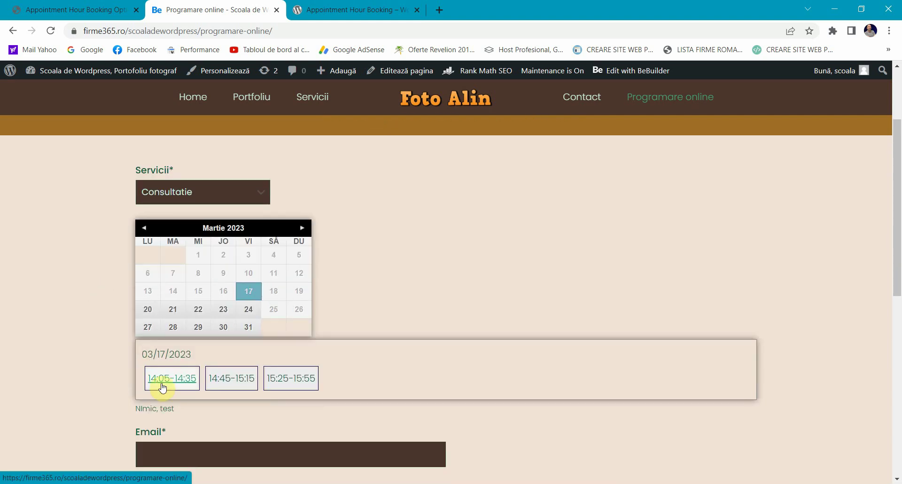
click(147, 309)
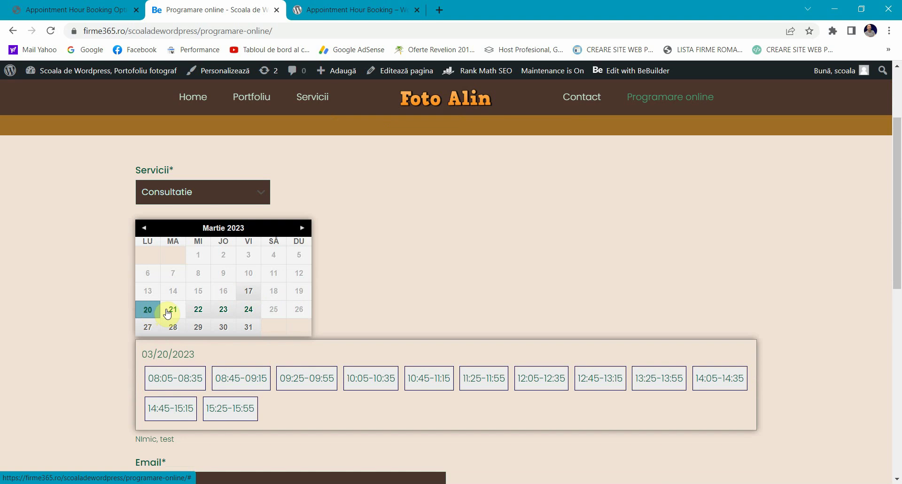
click(223, 309)
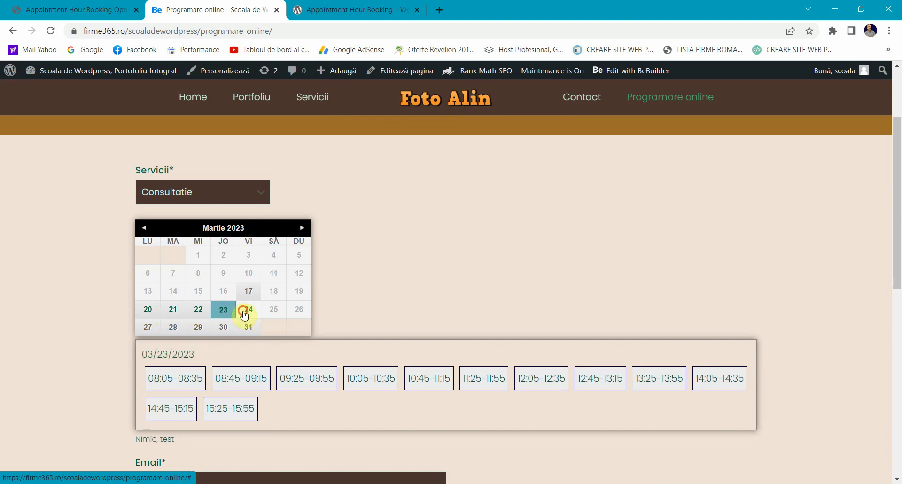
click(244, 311)
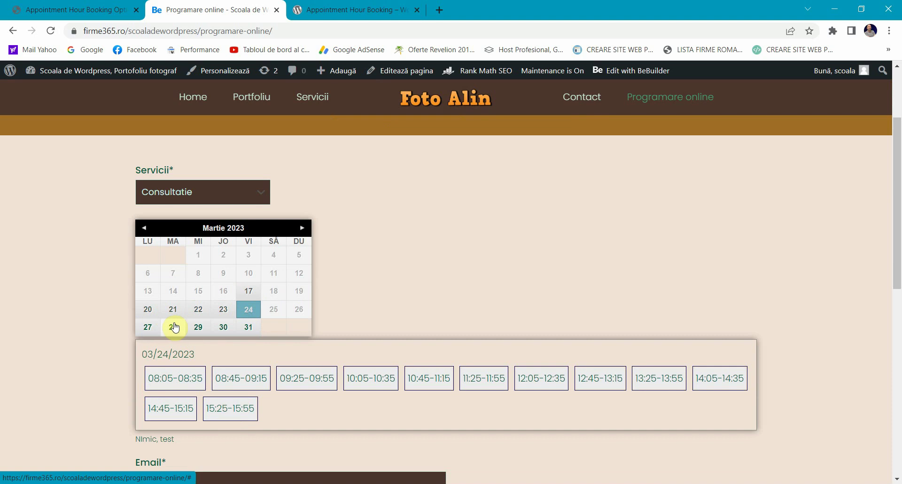
Step: Test Reparatii lentile bookings, ending on March 28 at the 15:05-15:35 slot
click(191, 189)
click(184, 225)
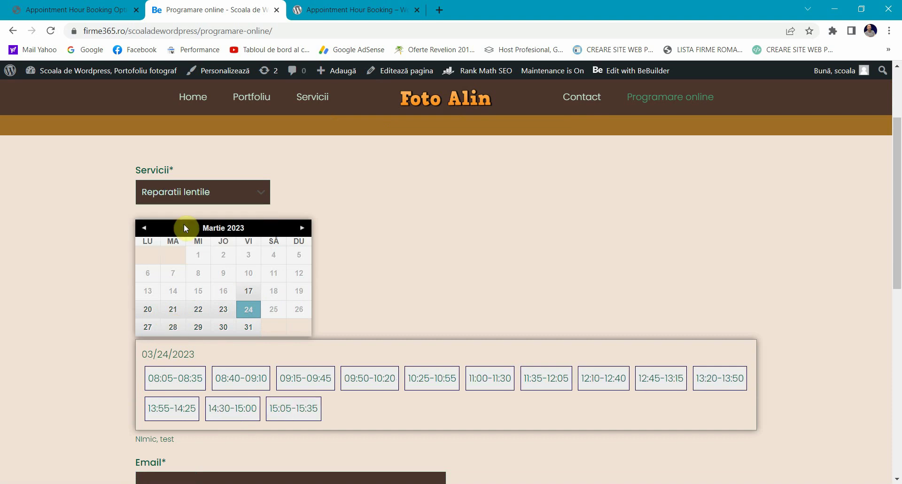
click(165, 382)
click(228, 380)
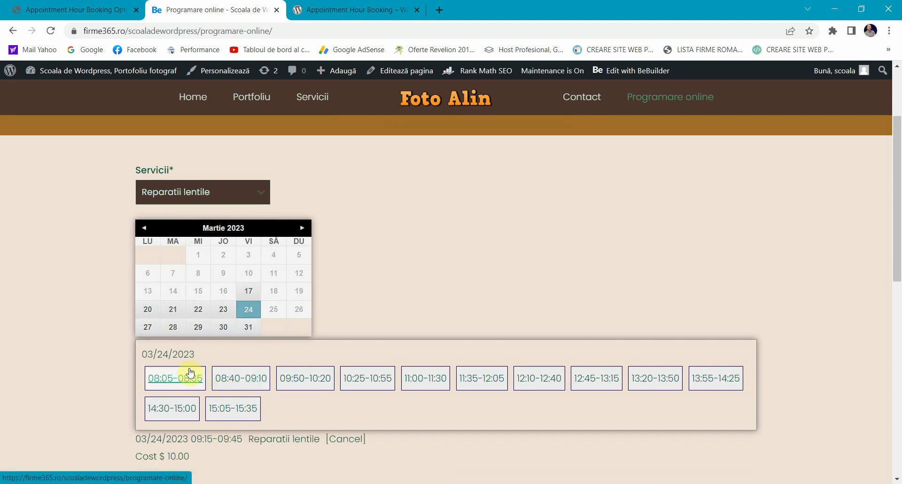
click(209, 313)
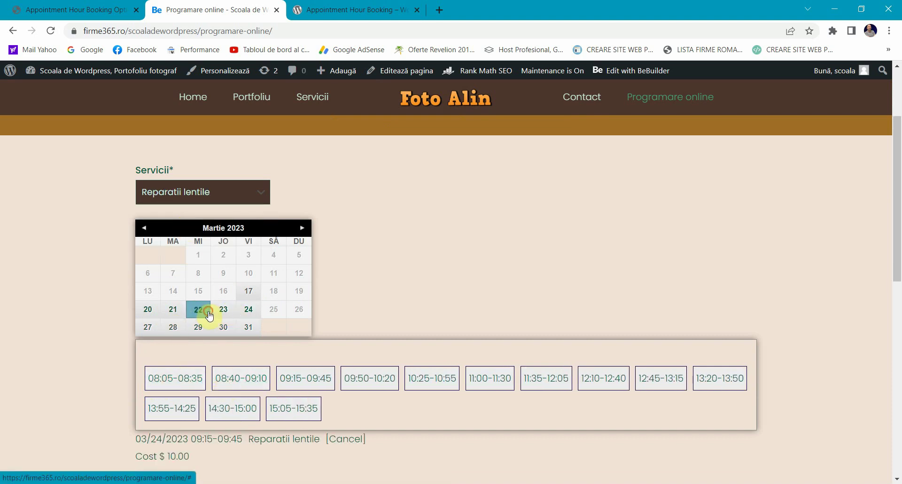
click(172, 327)
click(239, 379)
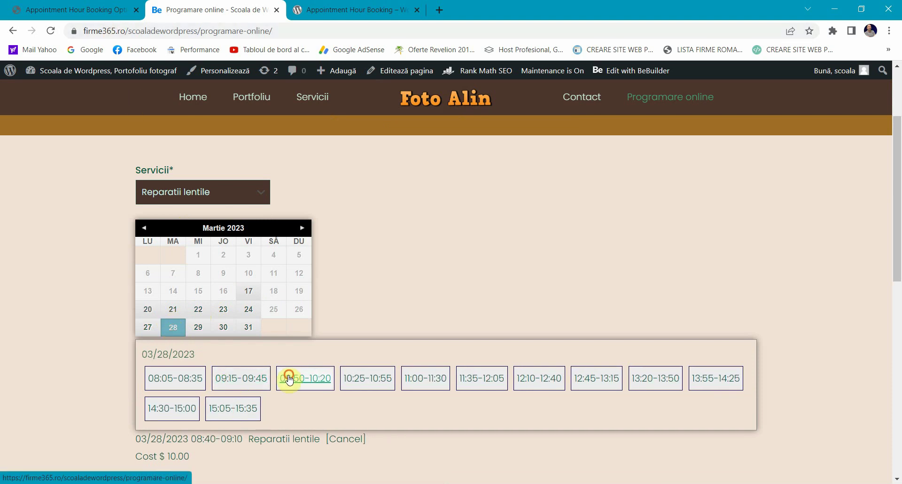
click(301, 378)
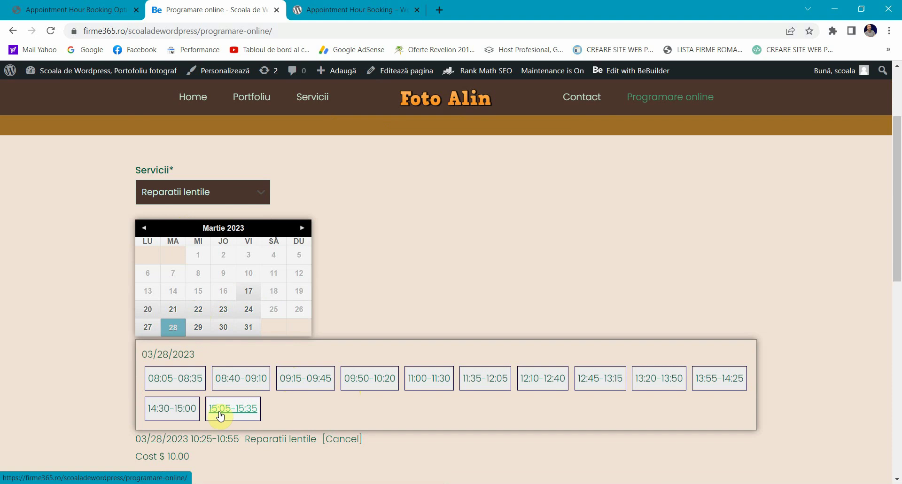
click(220, 415)
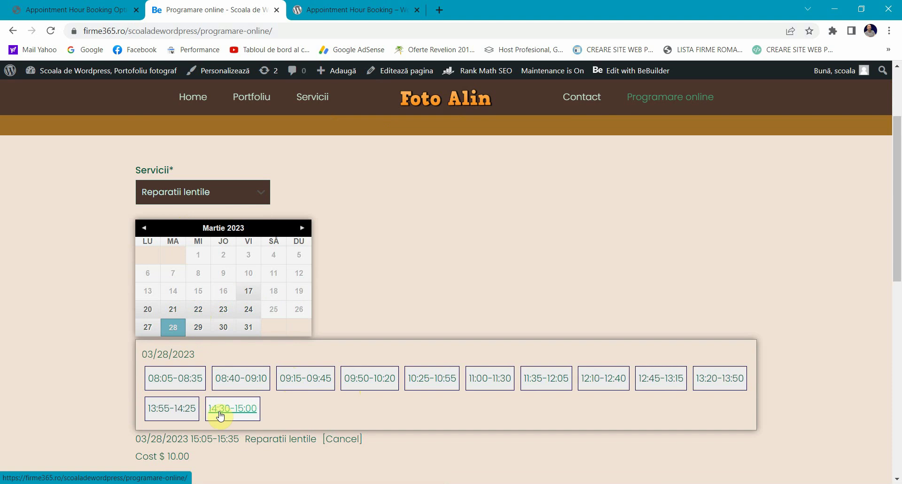
click(43, 14)
Step: Inspect the Email field's settings in the Form 1 editor
scroll(191, 282, down, 4)
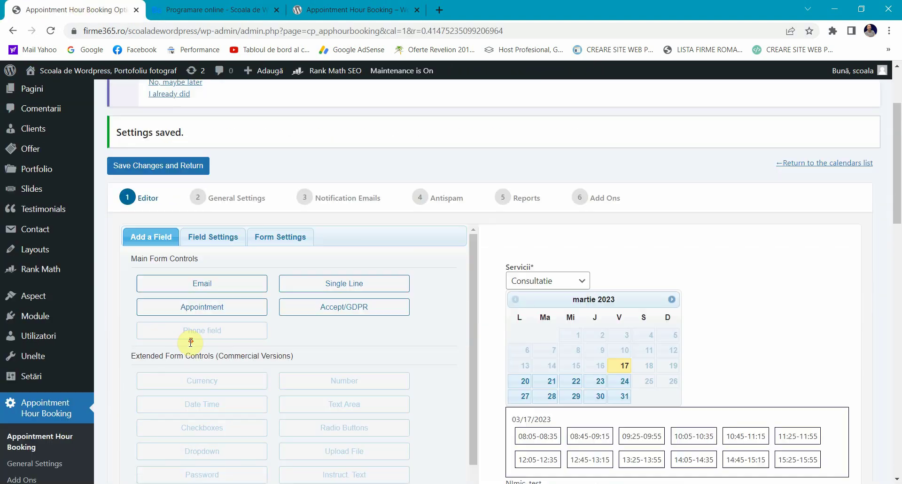
scroll(411, 327, down, 4)
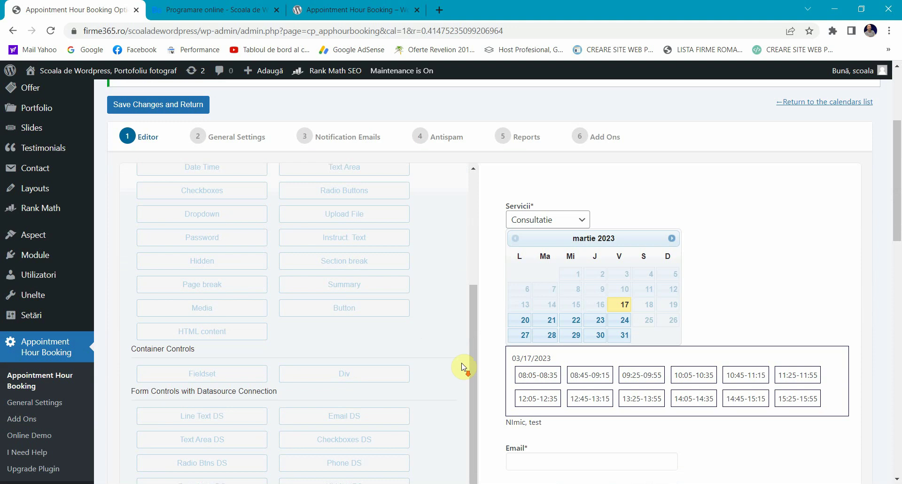
scroll(573, 394, down, 3)
scroll(305, 328, up, 5)
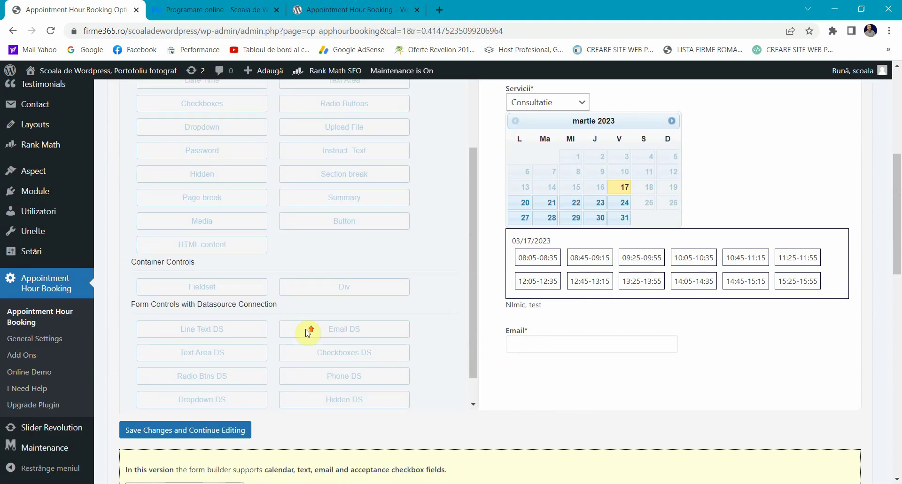
scroll(382, 306, up, 2)
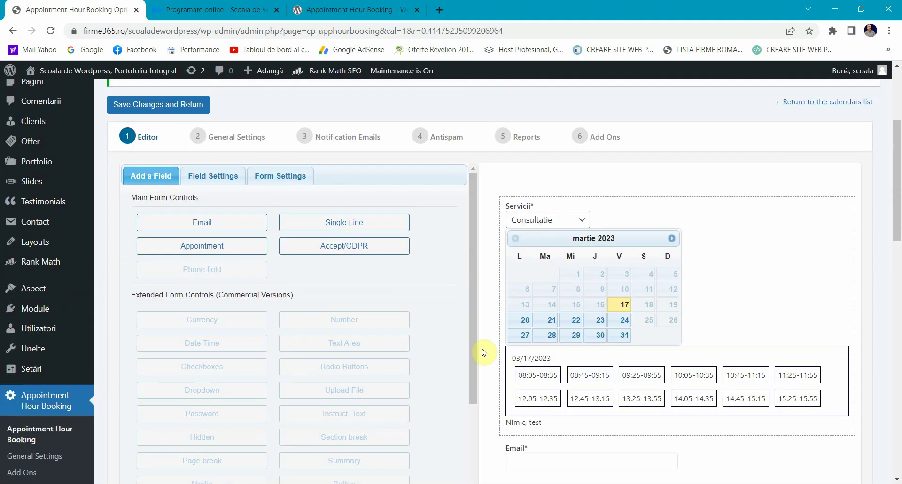
scroll(463, 372, down, 1)
scroll(519, 438, down, 3)
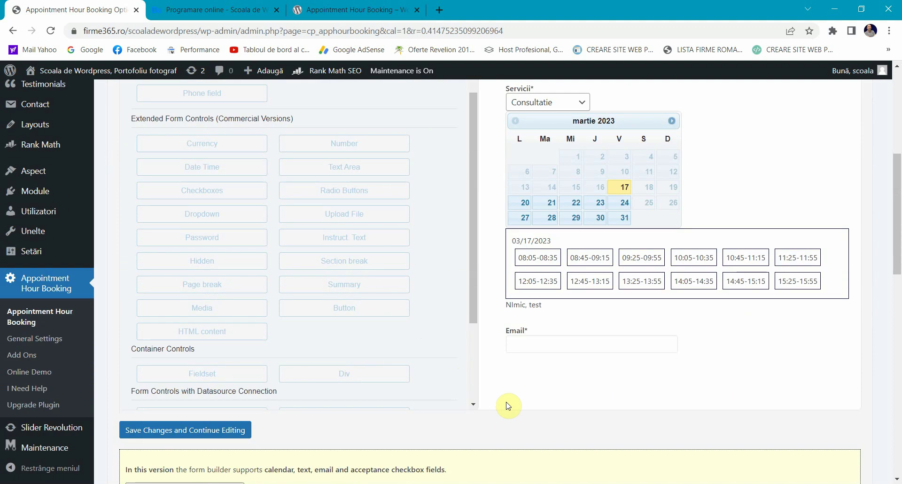
click(508, 345)
scroll(235, 322, up, 3)
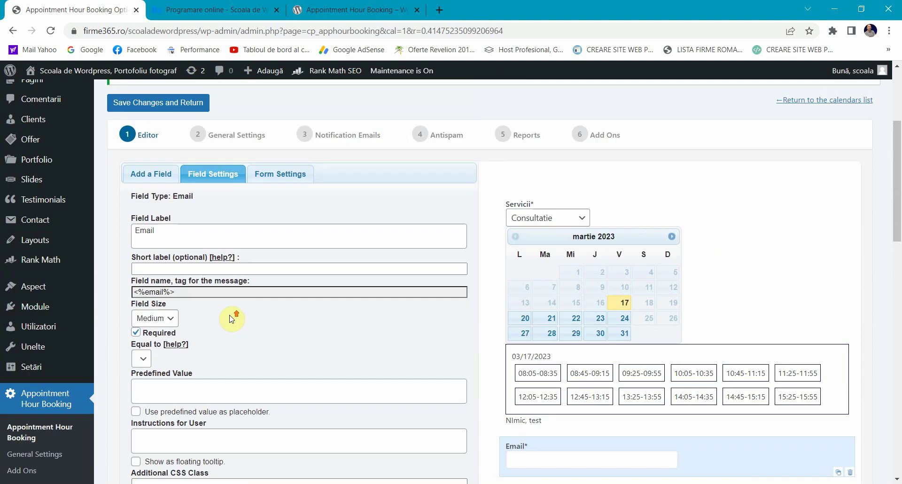
click(177, 230)
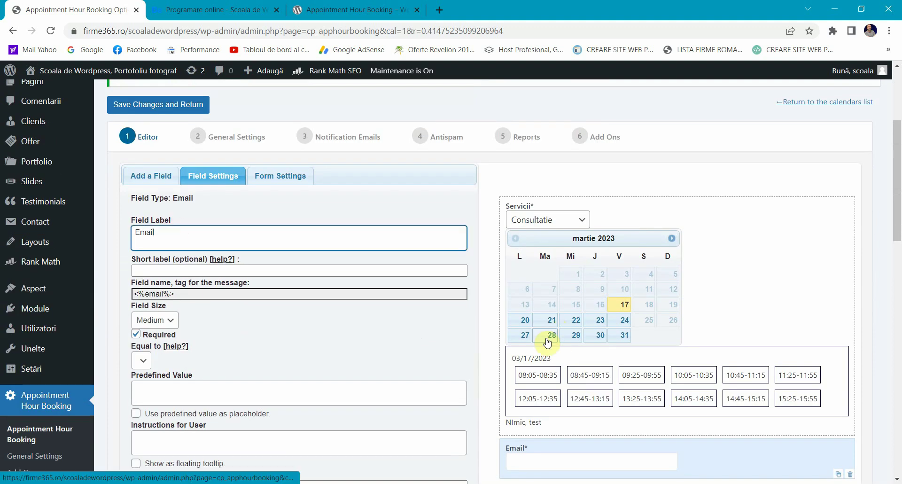
scroll(497, 350, down, 3)
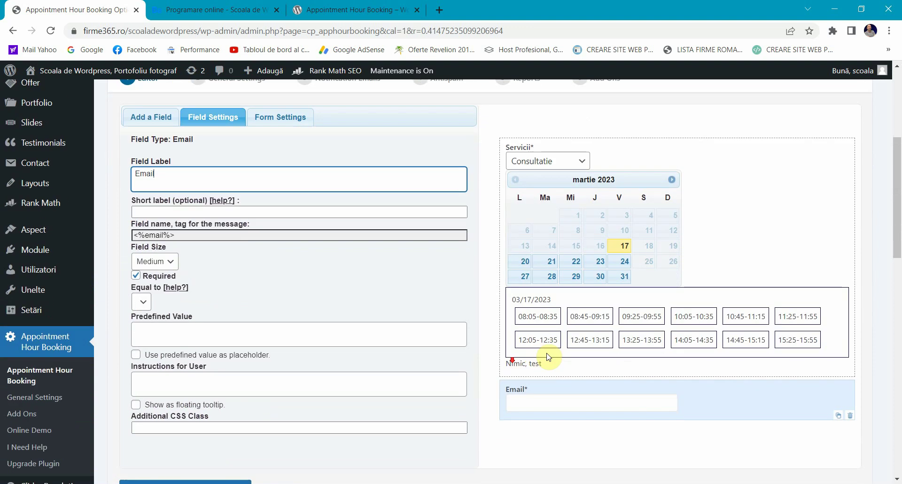
click(533, 382)
scroll(533, 383, up, 5)
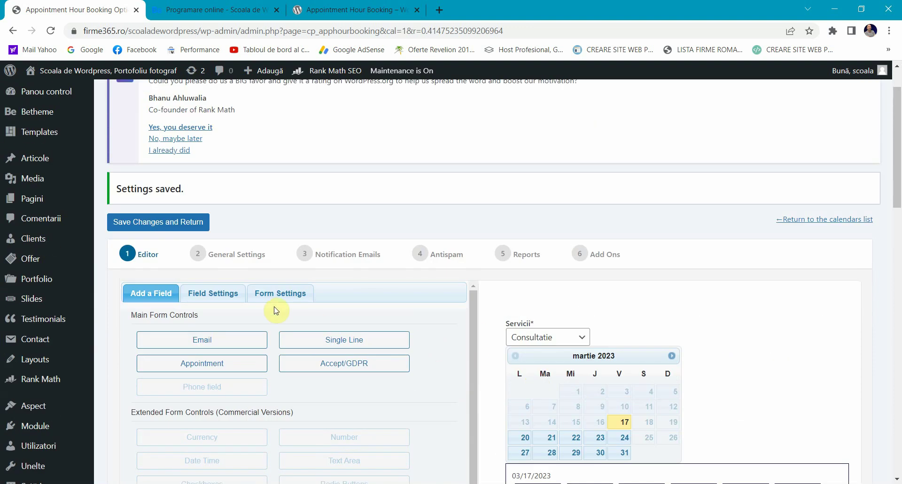
scroll(200, 324, down, 1)
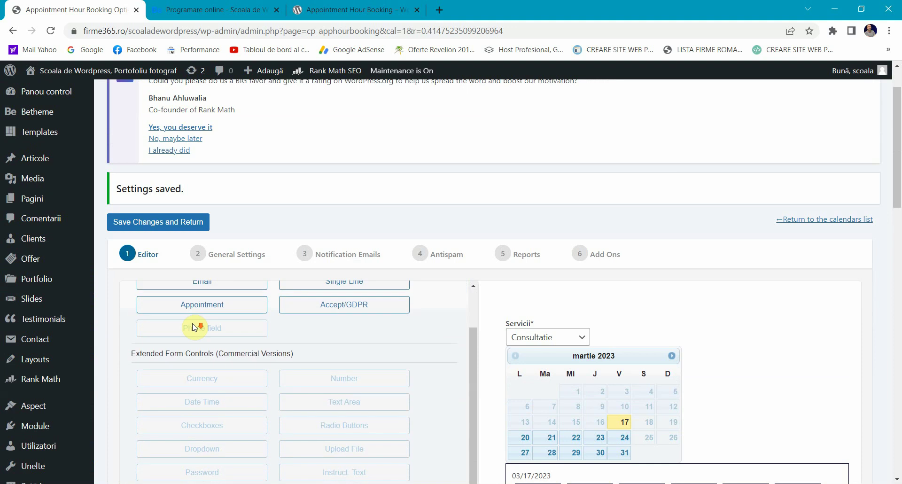
scroll(194, 329, up, 1)
scroll(122, 355, down, 1)
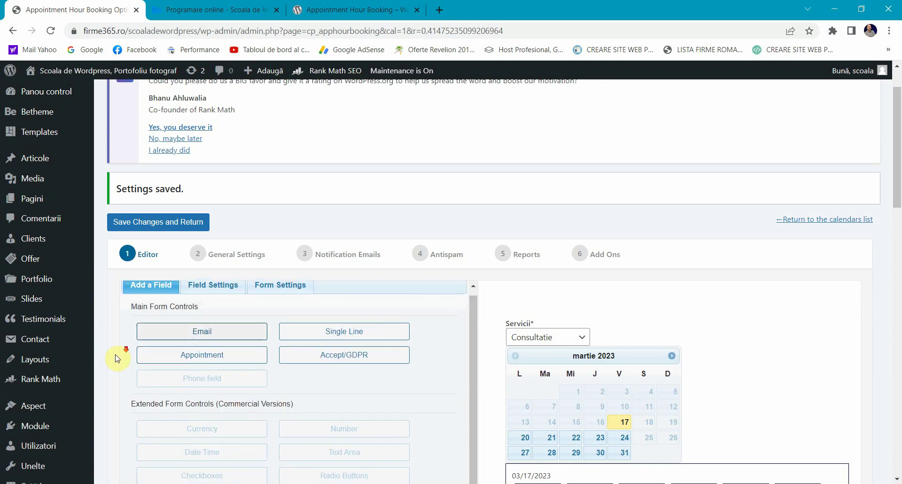
scroll(887, 272, down, 4)
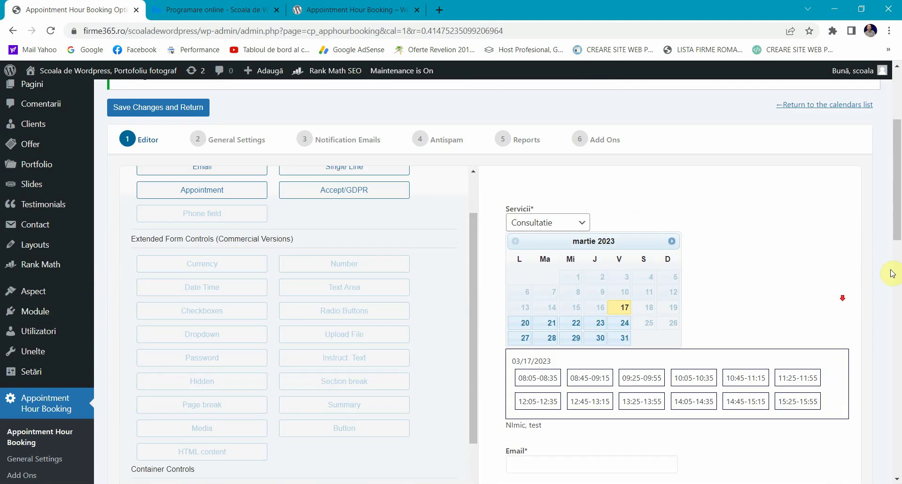
scroll(518, 249, up, 5)
drag(469, 400, 473, 342)
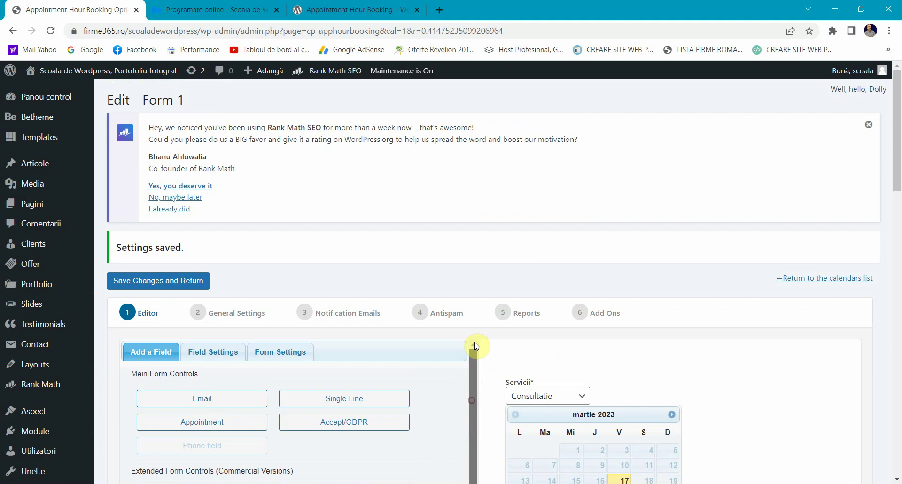
scroll(895, 151, down, 4)
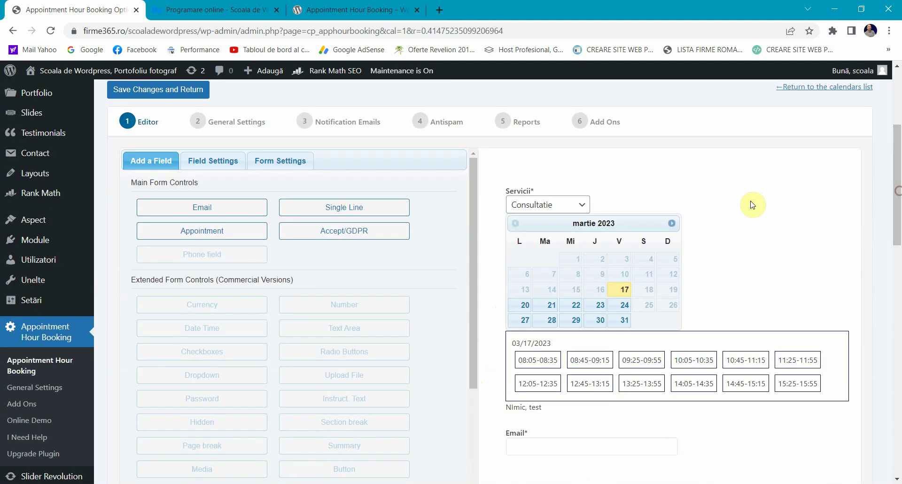
Step: Add a Single Line field and label it 'Nume si prenume'
click(333, 208)
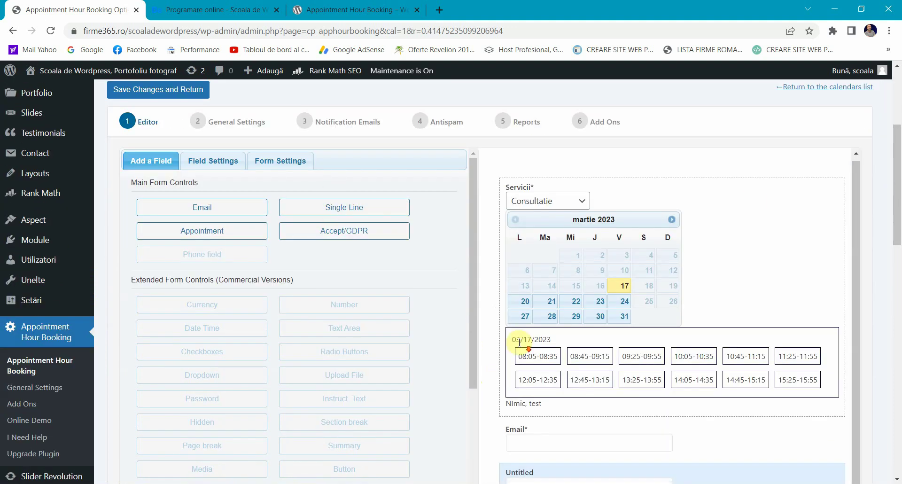
click(540, 475)
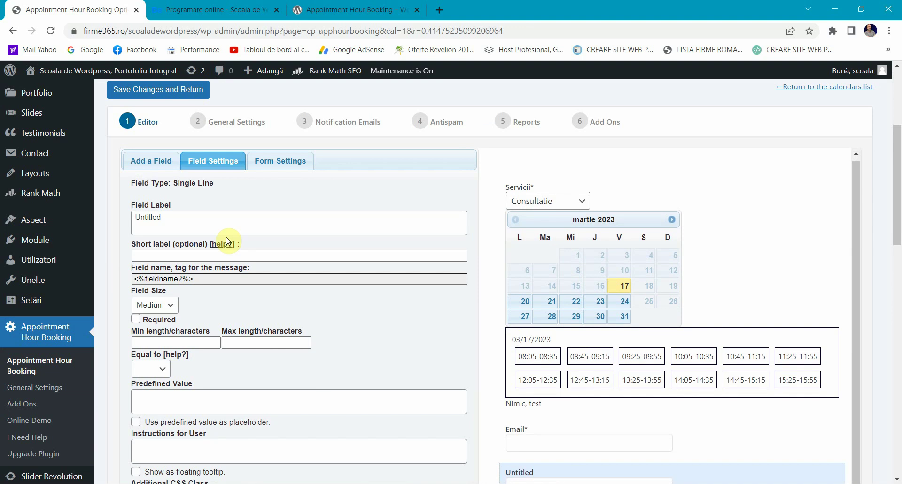
triple_click(195, 222)
text(Nume si prenume)
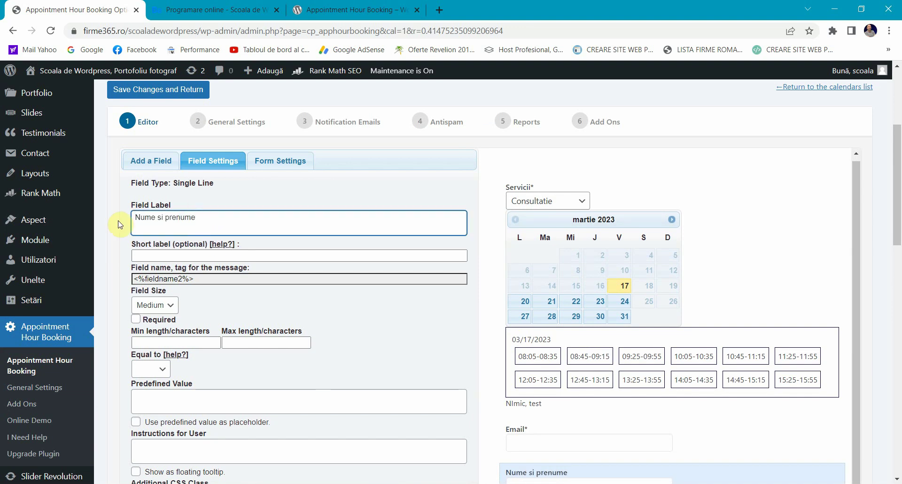
Step: In Form Settings, type a trial form name and then clear it so the name stays empty
click(281, 160)
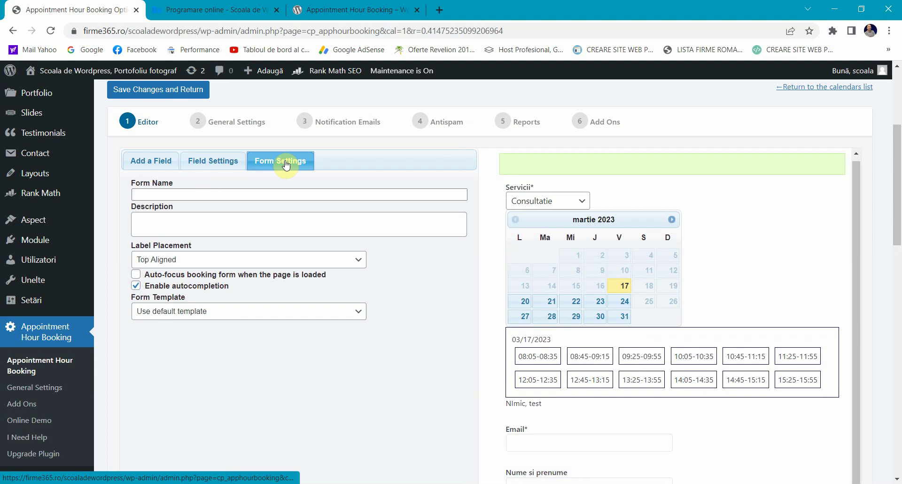
click(208, 193)
scroll(477, 328, down, 2)
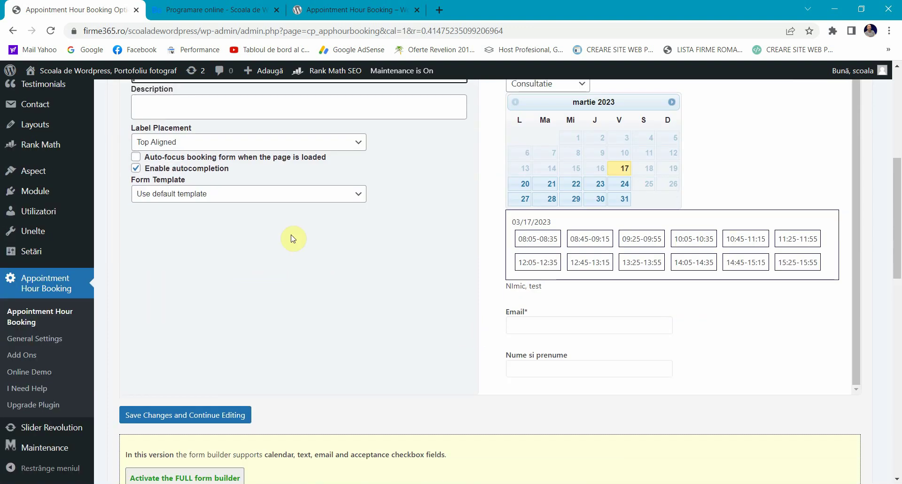
scroll(240, 188, up, 1)
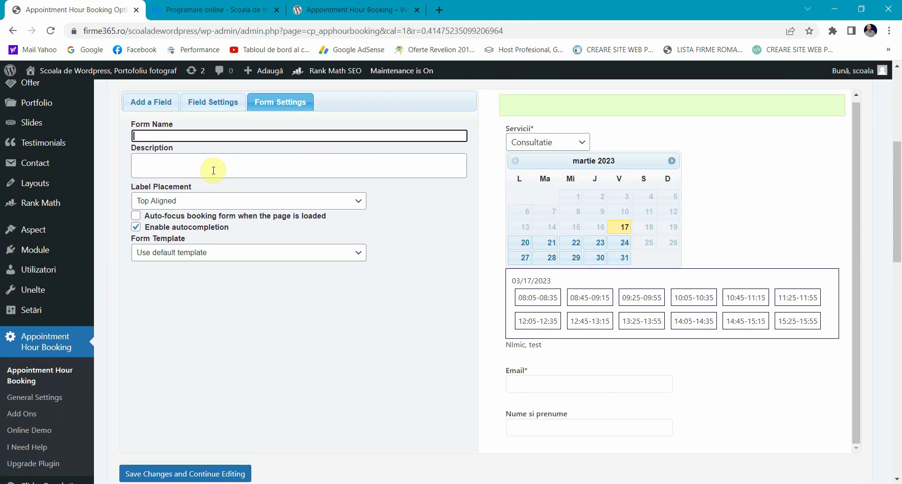
text(Num)
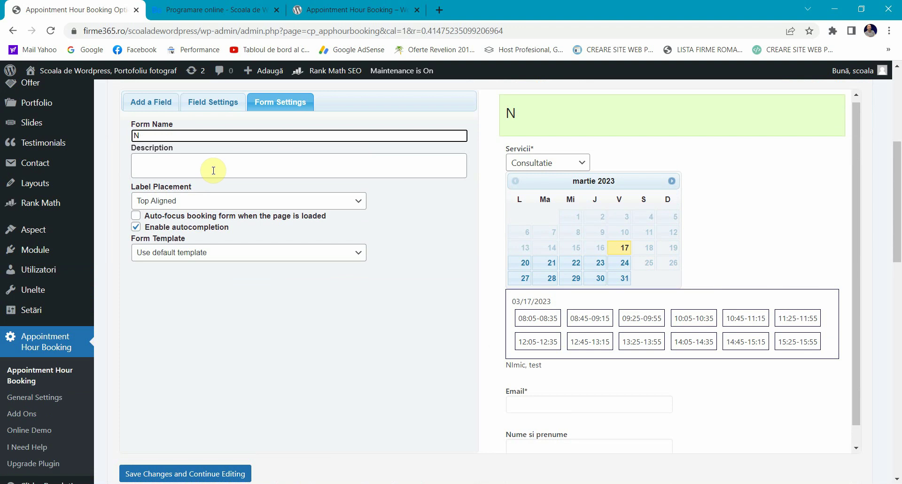
key(BackSpace)
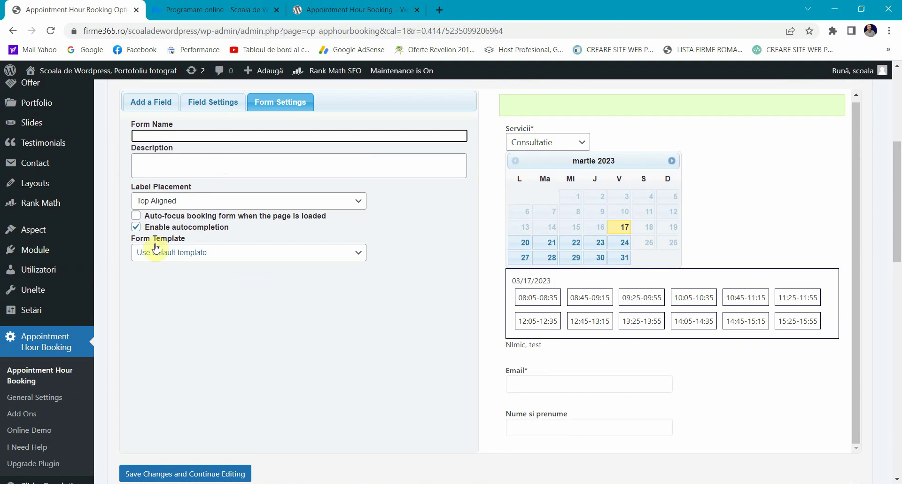
Step: Try Center Aligned label placement, then reopen the placement choices
click(158, 201)
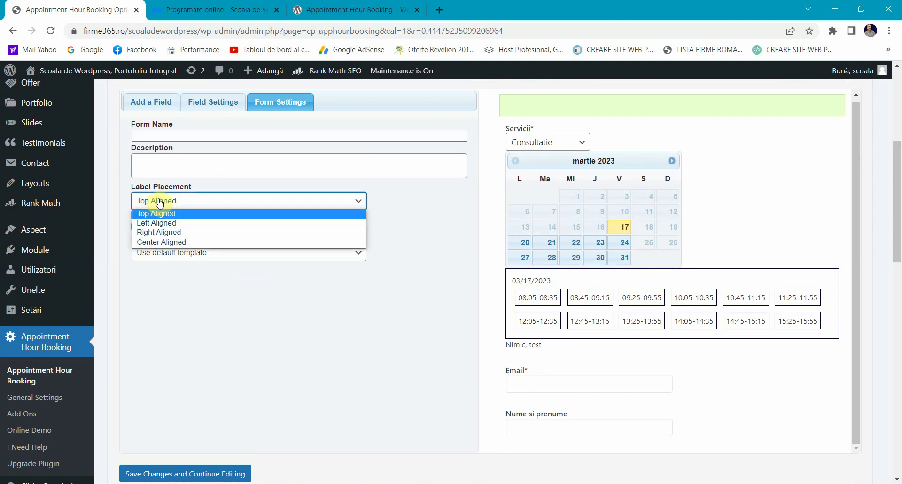
click(181, 242)
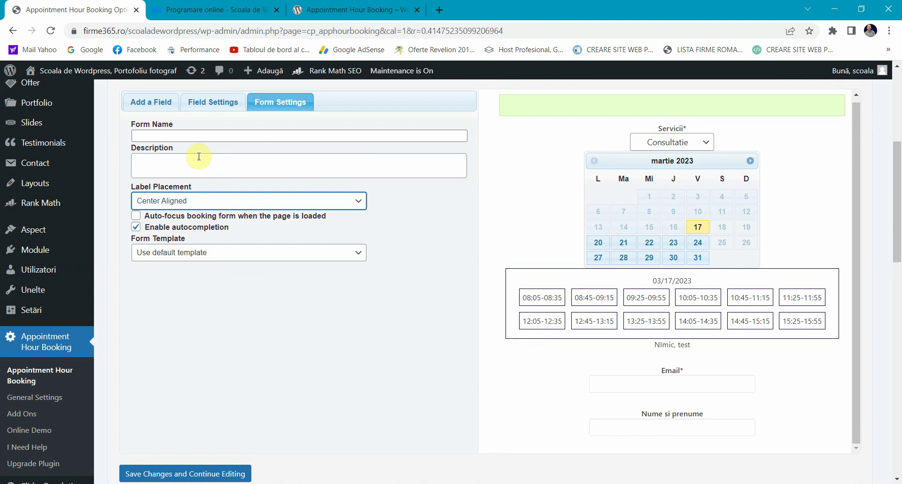
click(152, 196)
Step: Set the form's label placement back to Top Aligned
click(156, 214)
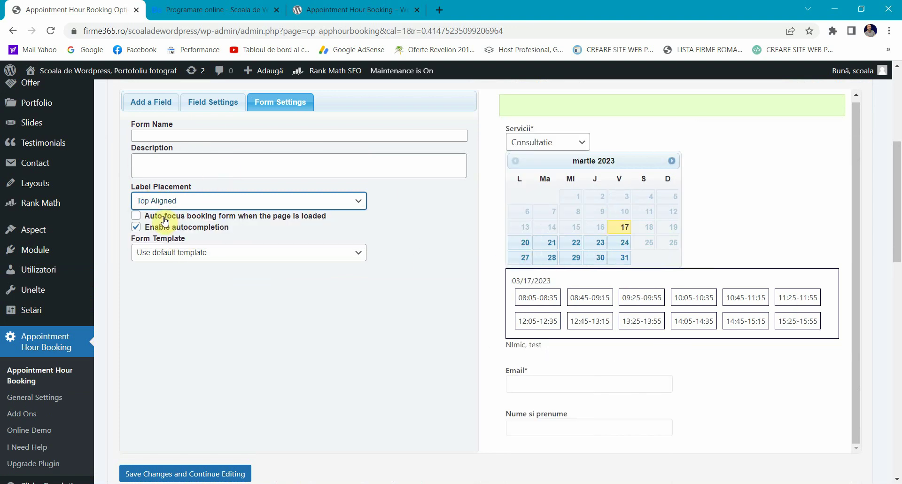
click(148, 102)
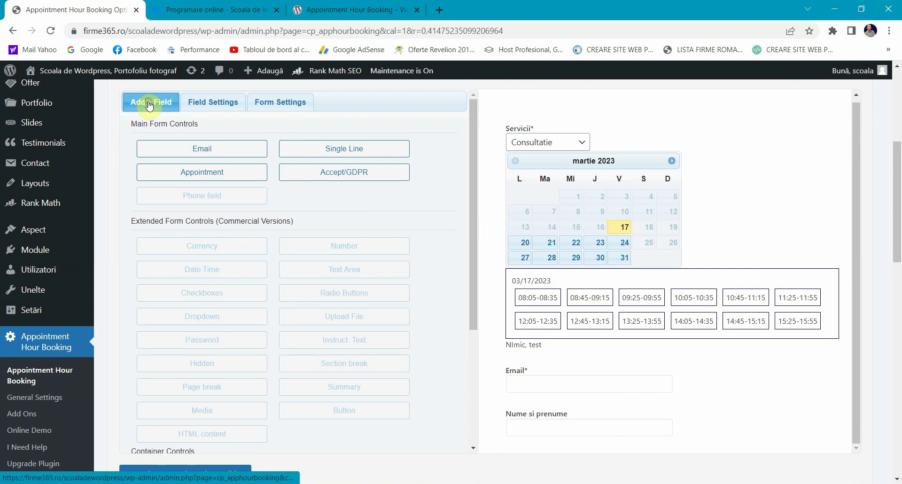
scroll(592, 315, down, 4)
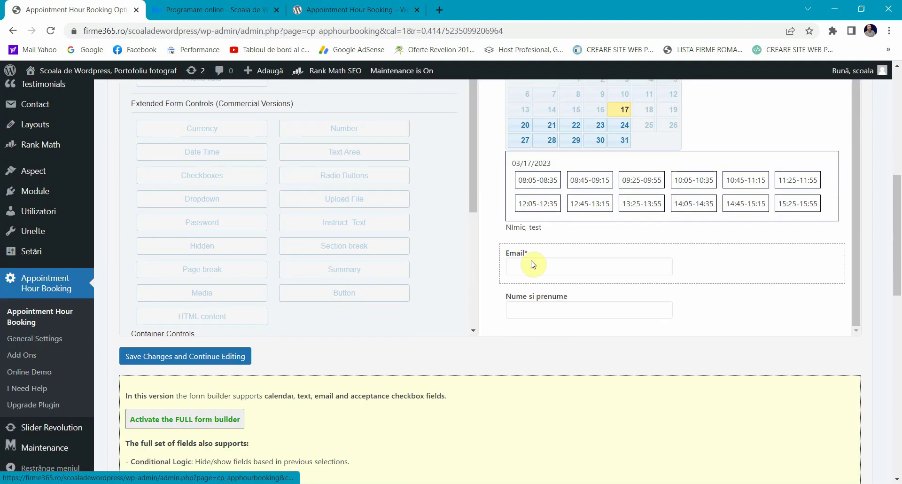
scroll(269, 243, up, 4)
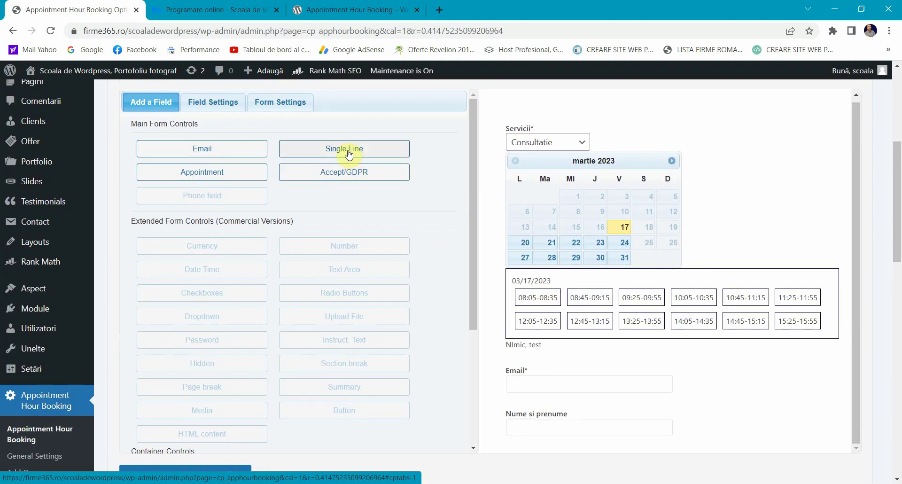
Step: Add a Single Line field labelled 'Numar de telefon' with Large field size
click(349, 149)
scroll(570, 339, down, 1)
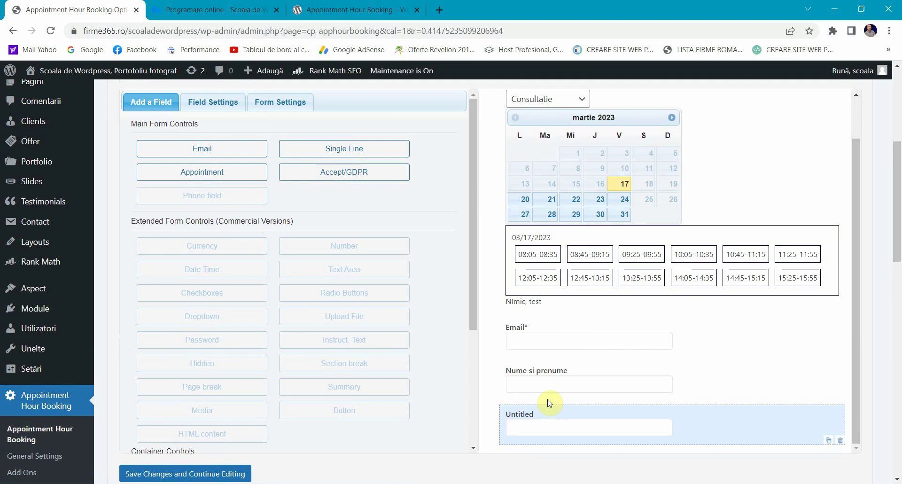
click(538, 426)
scroll(225, 217, up, 4)
triple_click(197, 335)
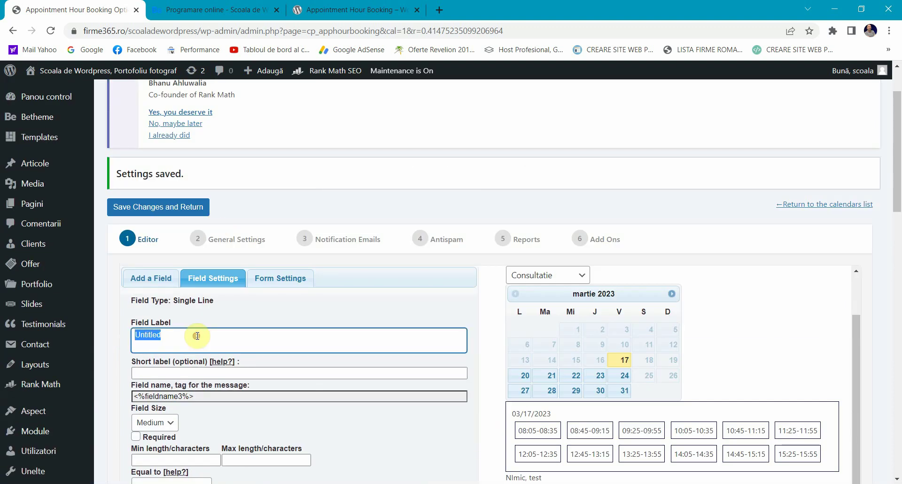
text(Numar de telefon)
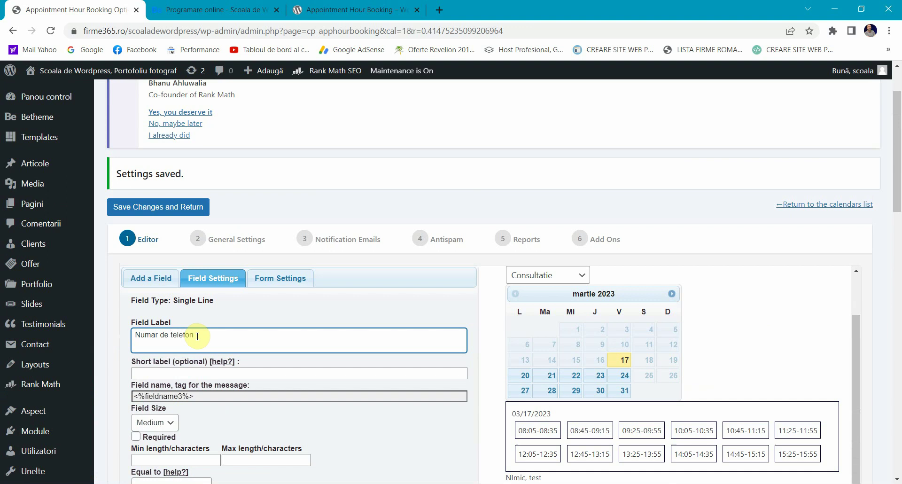
scroll(198, 336, down, 3)
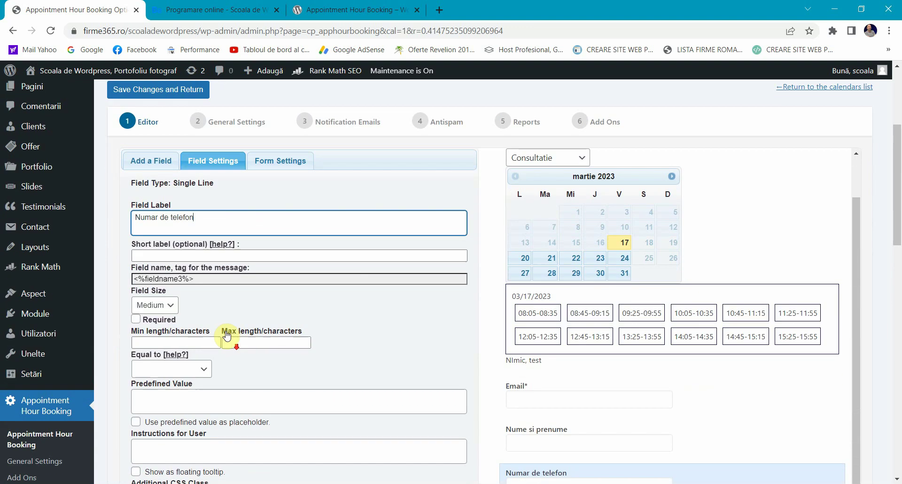
click(153, 306)
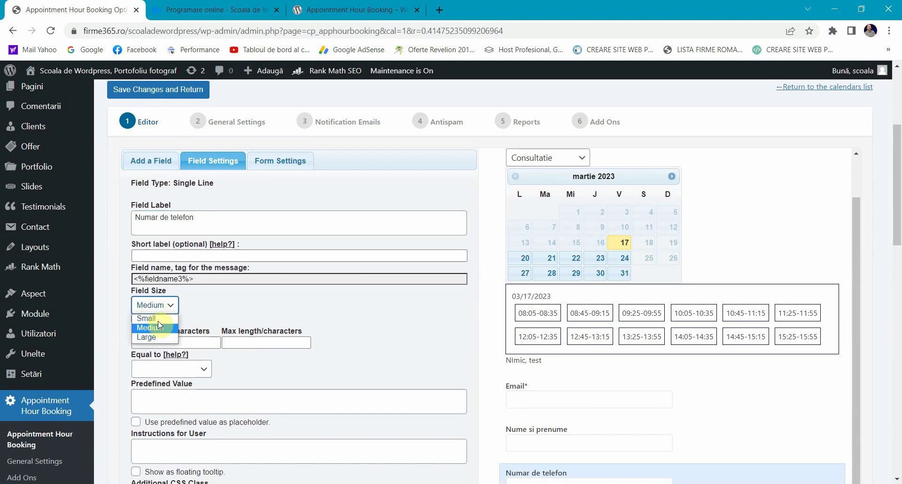
click(150, 337)
Step: Set the Nume si prenume and Email fields to Large size
scroll(584, 363, down, 3)
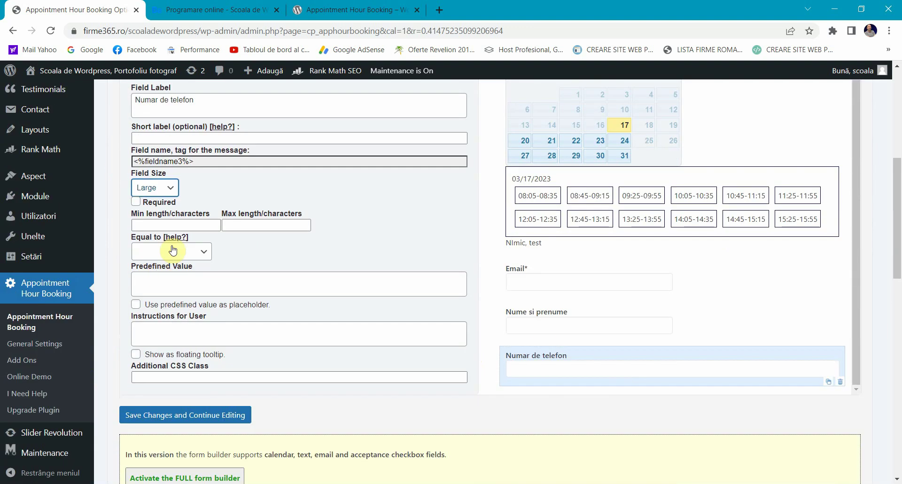
click(540, 324)
click(146, 186)
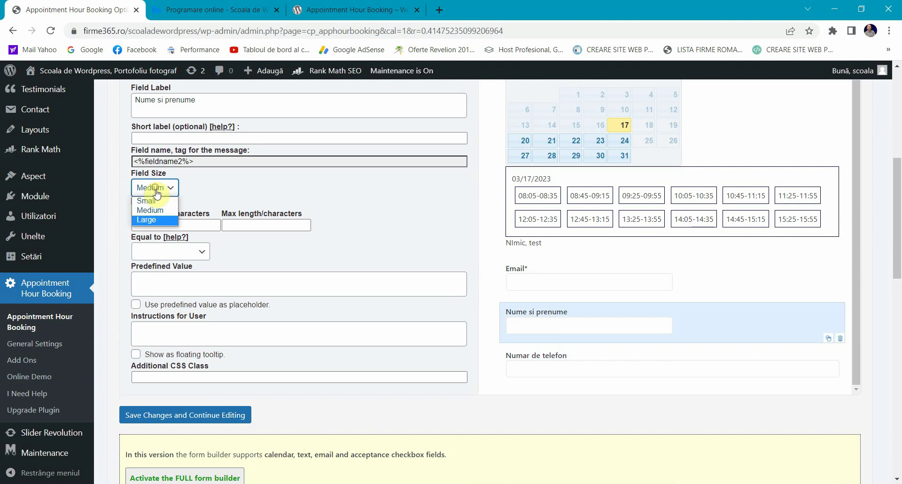
click(158, 217)
click(562, 285)
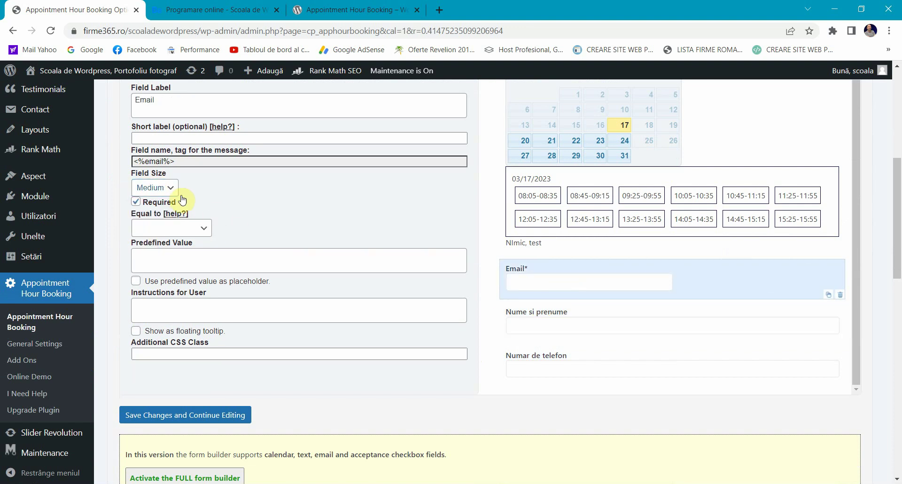
click(170, 189)
click(162, 220)
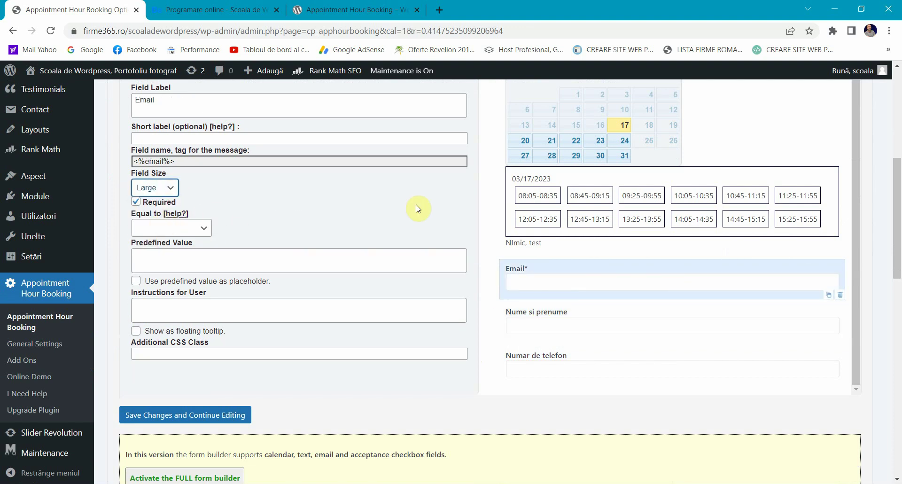
scroll(418, 210, up, 2)
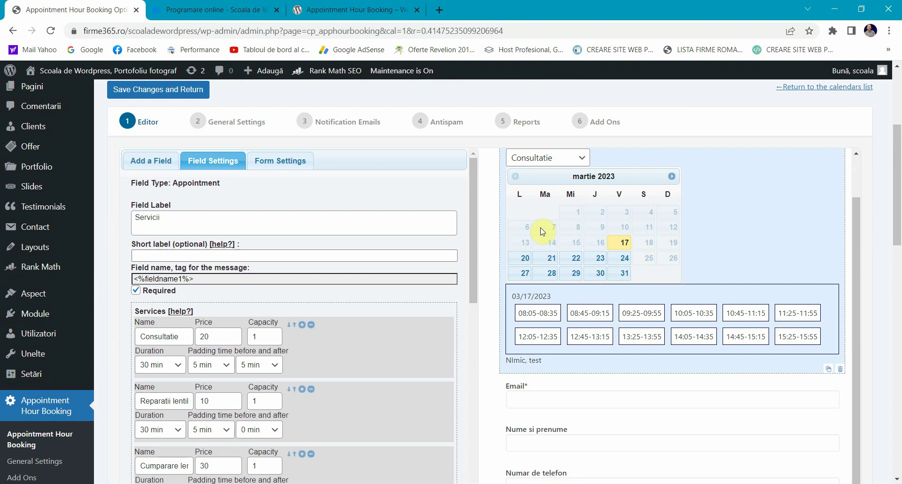
Step: Replace the Submit button label with 'Trimite o programare'
scroll(157, 273, down, 2)
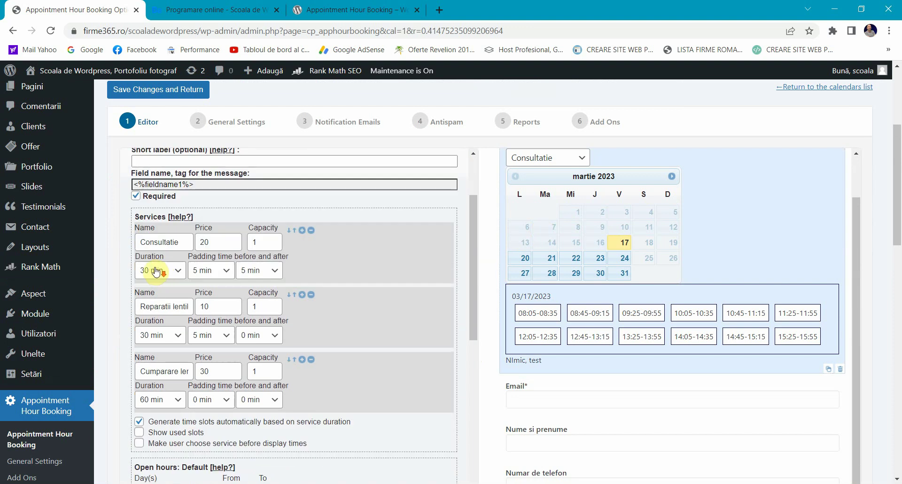
scroll(159, 267, down, 2)
scroll(190, 336, down, 4)
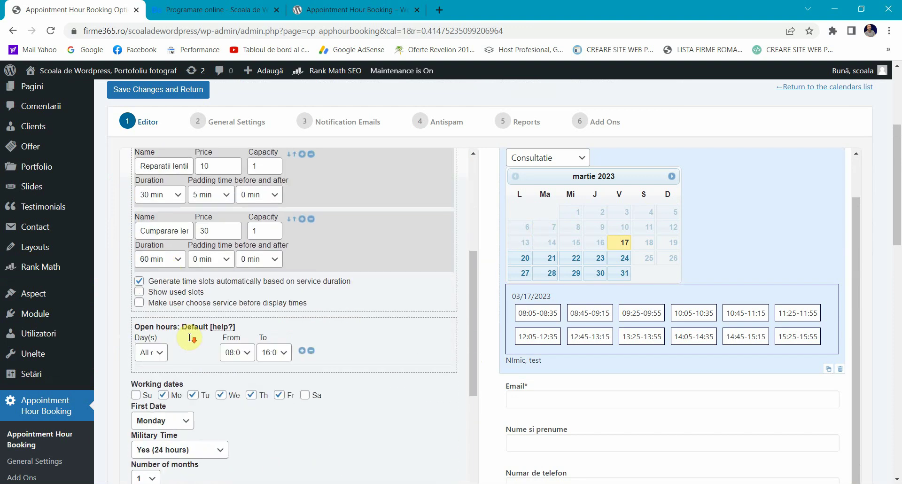
scroll(190, 336, down, 6)
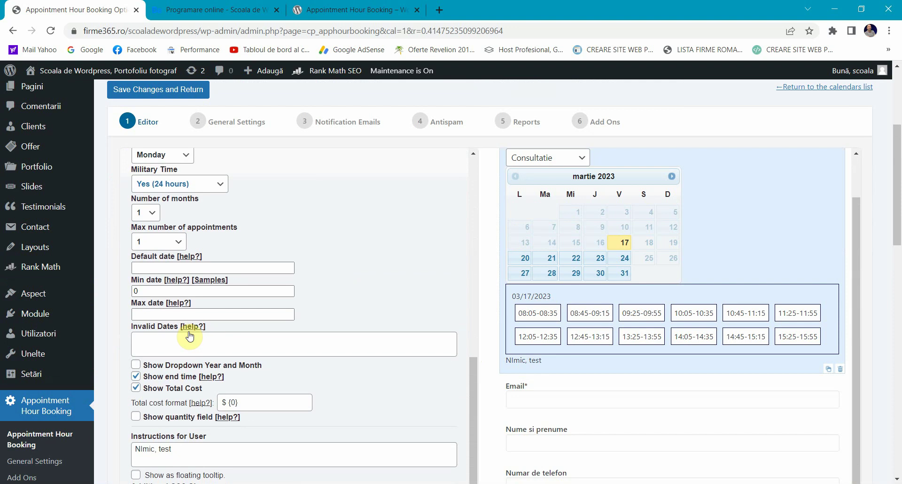
scroll(197, 325, down, 9)
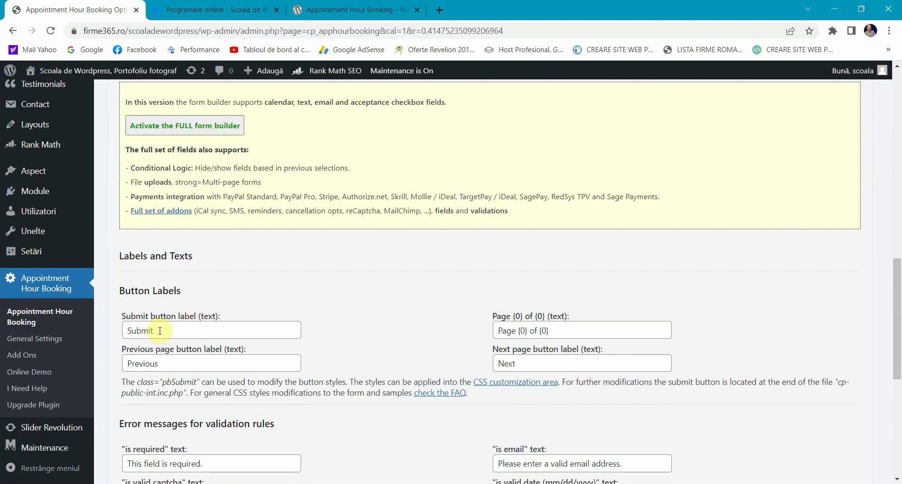
double_click(141, 331)
scroll(526, 216, up, 1)
scroll(526, 216, up, 8)
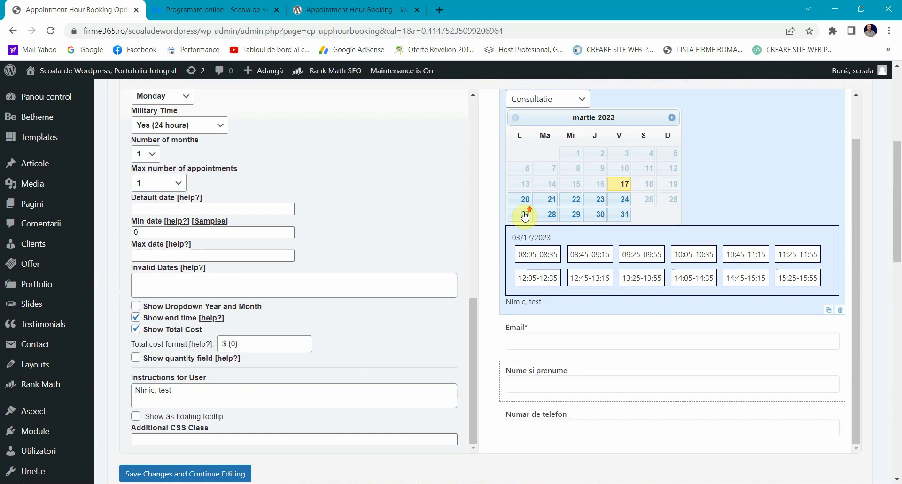
scroll(469, 276, down, 8)
scroll(173, 400, down, 1)
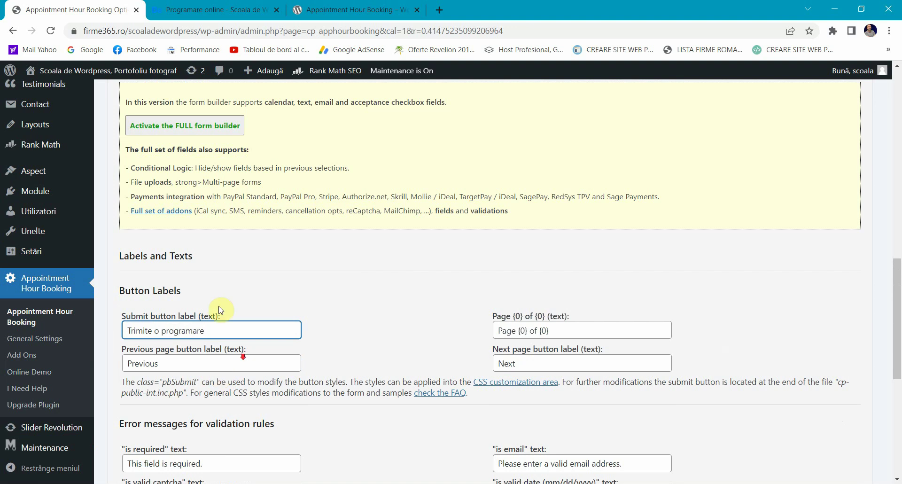
scroll(217, 302, down, 3)
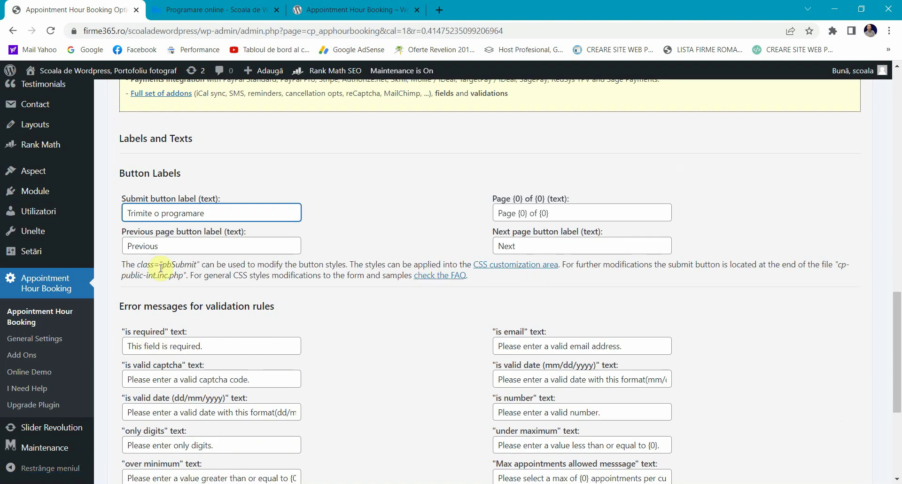
scroll(292, 359, down, 5)
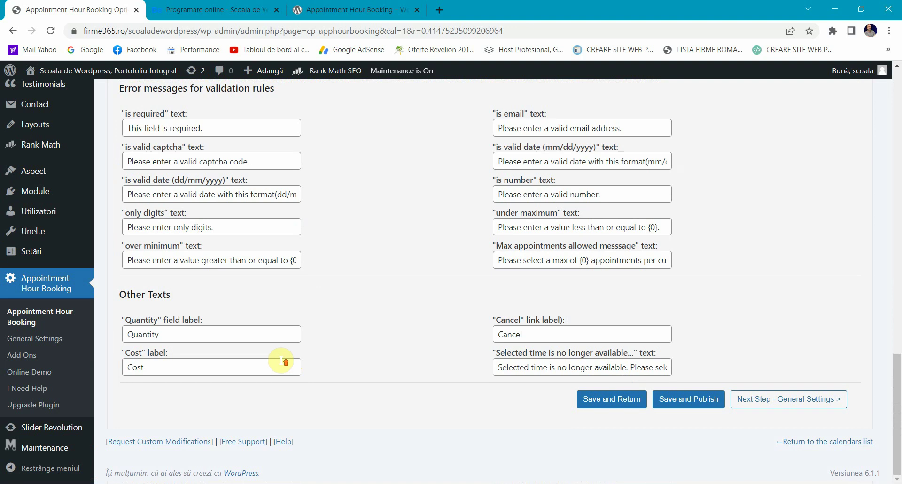
Step: Save the booking form changes
key(Return)
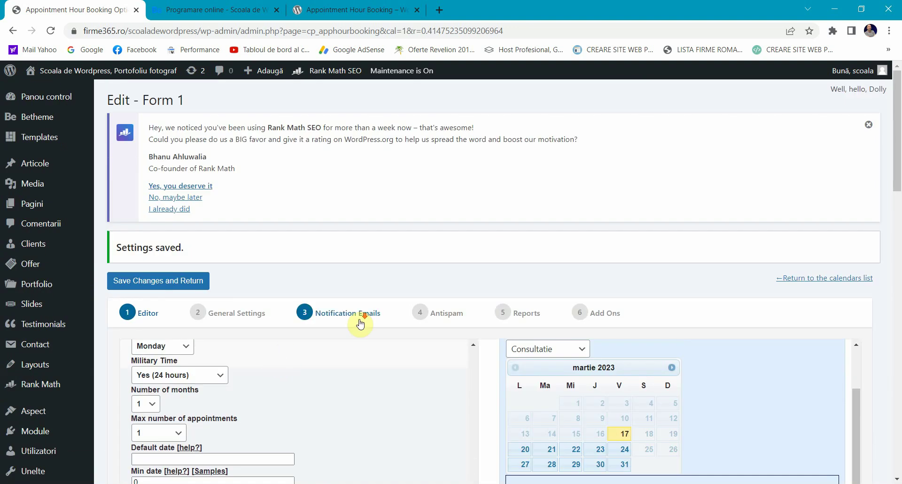
scroll(239, 436, down, 15)
scroll(240, 436, up, 4)
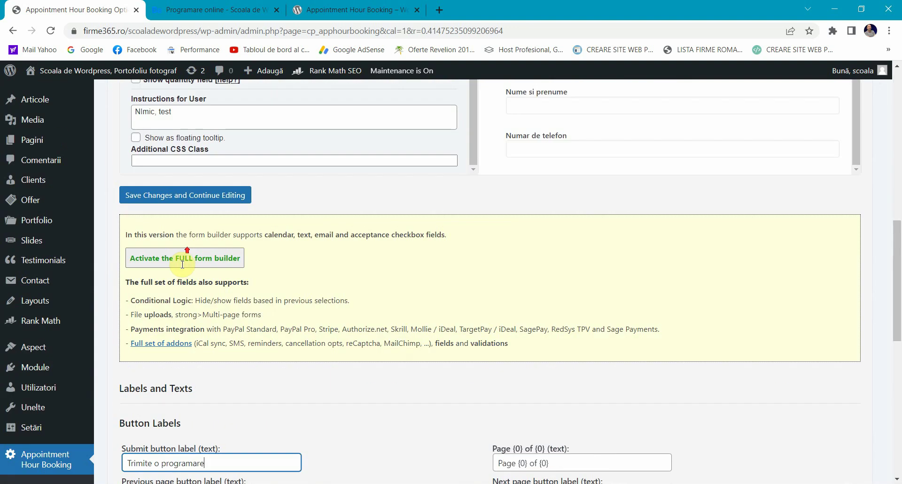
click(178, 194)
Step: Reload the live Programare online page and pick March 20 and March 31 in the calendar
click(178, 6)
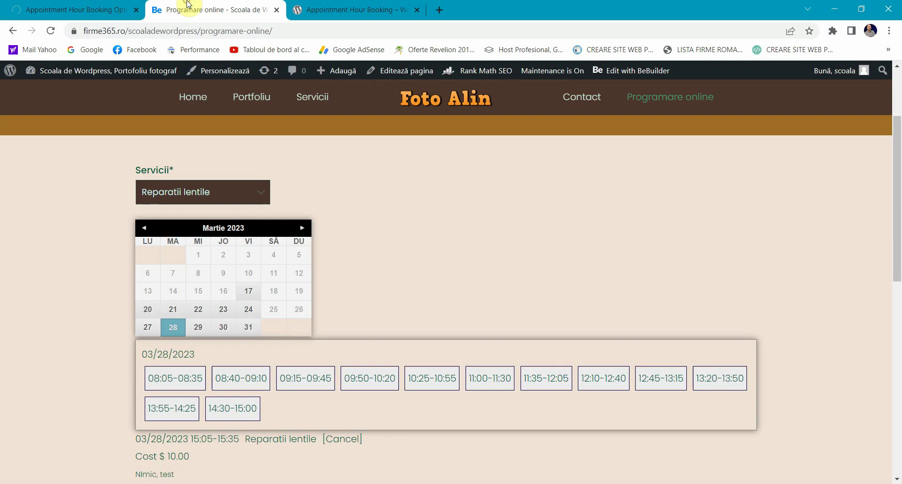
click(51, 34)
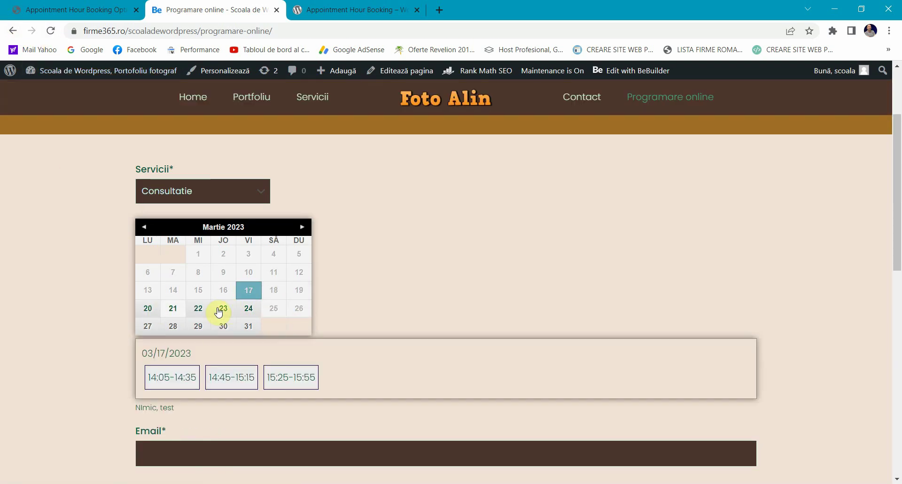
click(146, 310)
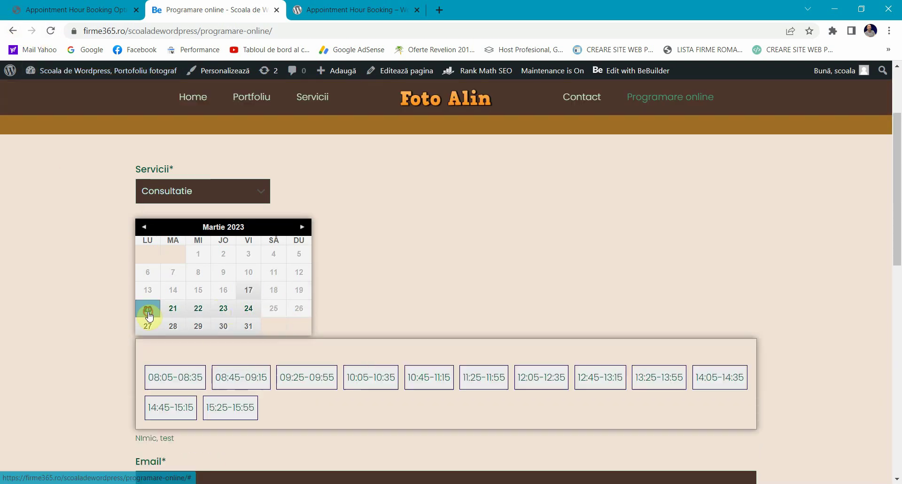
click(249, 326)
Step: Check the phone field and Trimite o programare button on the live form, then return to the editor
scroll(162, 345, down, 2)
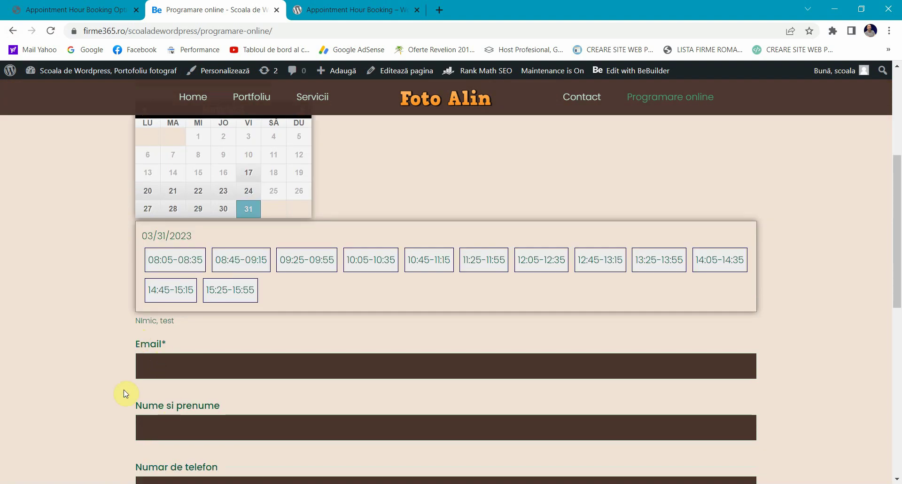
scroll(690, 356, down, 2)
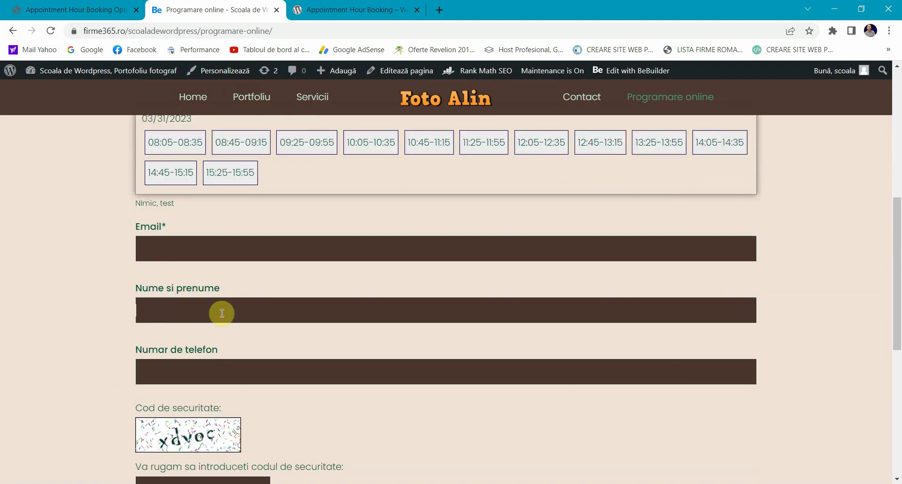
click(202, 366)
scroll(141, 348, down, 2)
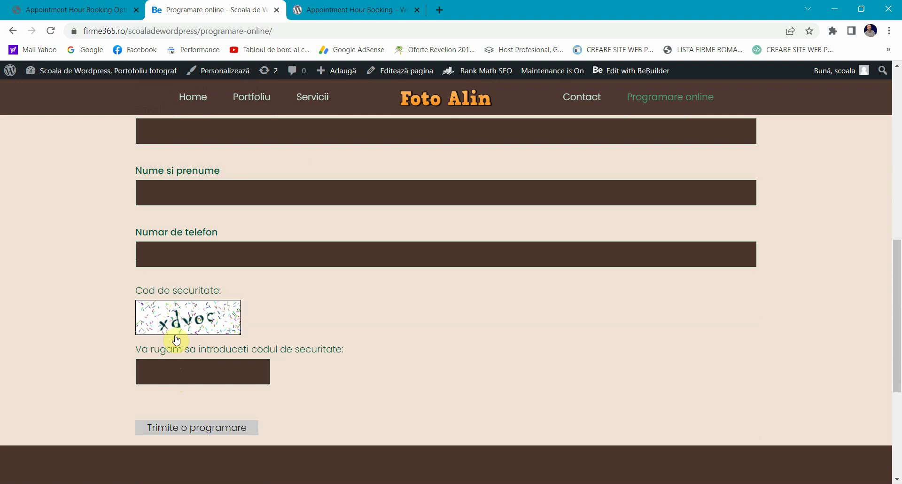
click(77, 7)
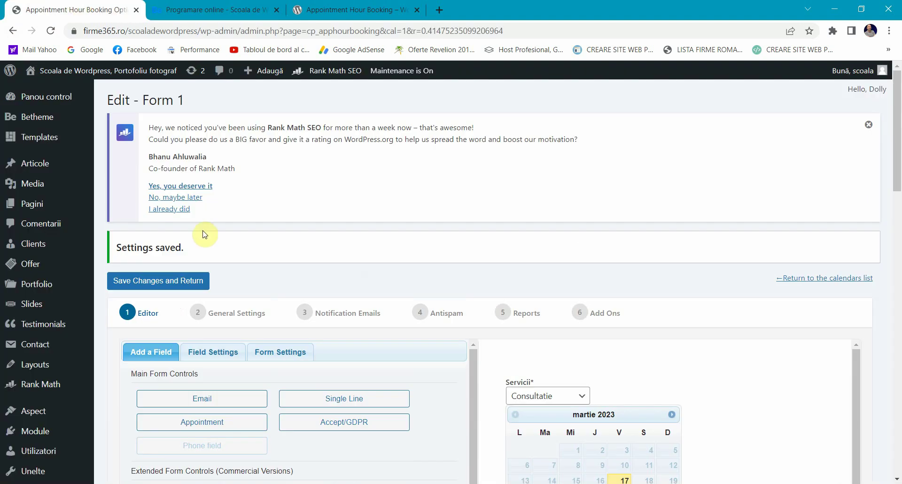
Step: Open the Servicii field's settings in the form editor
scroll(205, 235, down, 1)
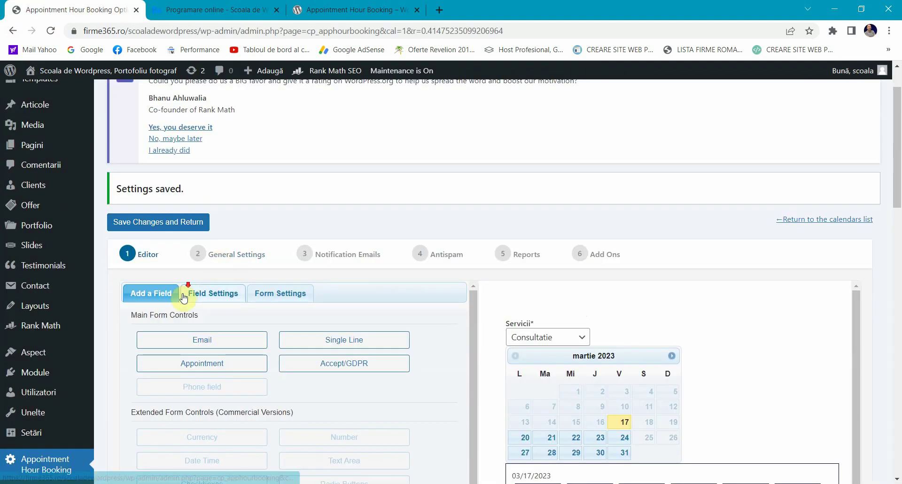
scroll(183, 276, down, 2)
click(545, 373)
scroll(324, 350, down, 2)
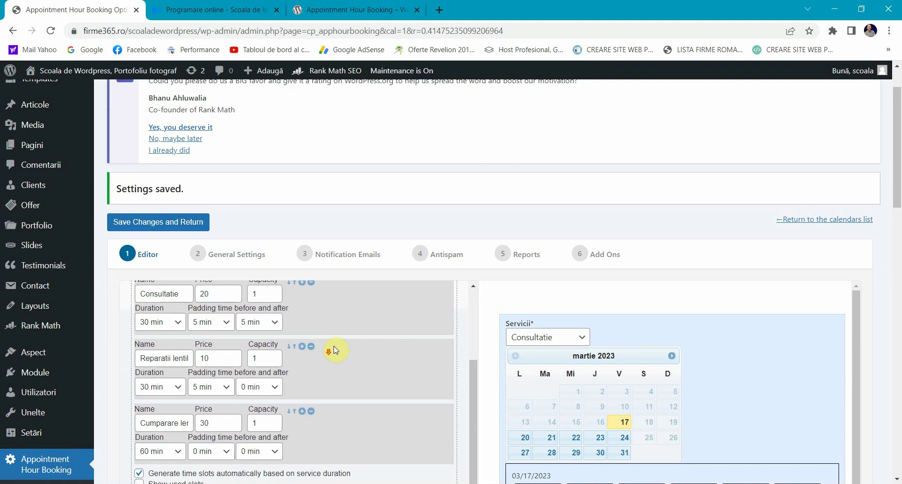
click(308, 350)
scroll(282, 329, down, 1)
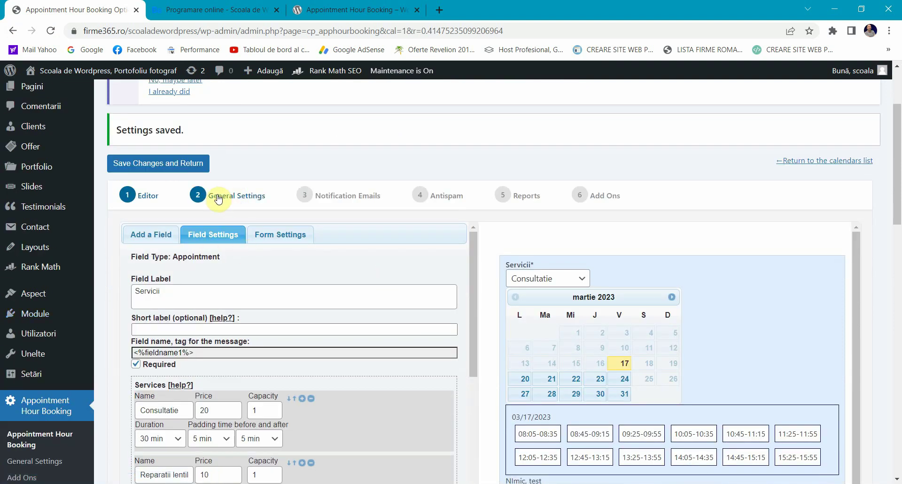
Step: Open General Settings and inspect the Confirmation / Thank you page URL
click(200, 196)
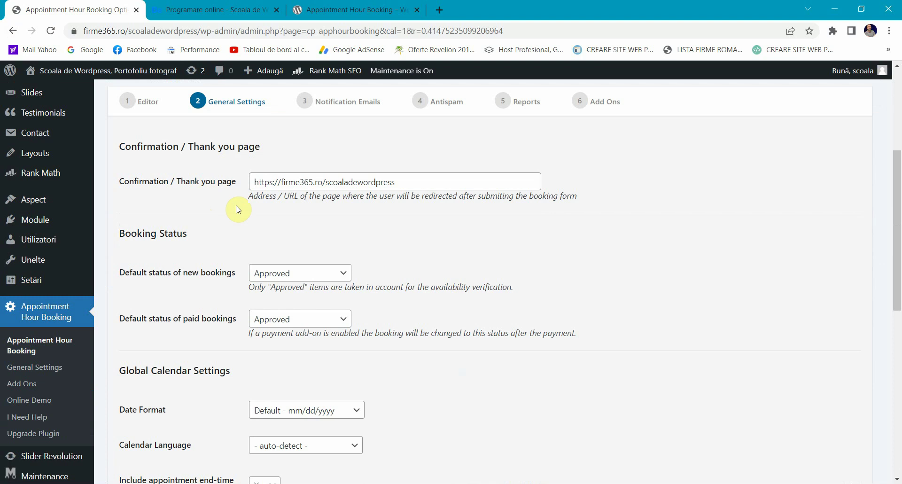
triple_click(183, 181)
click(209, 181)
click(302, 179)
click(439, 190)
click(439, 186)
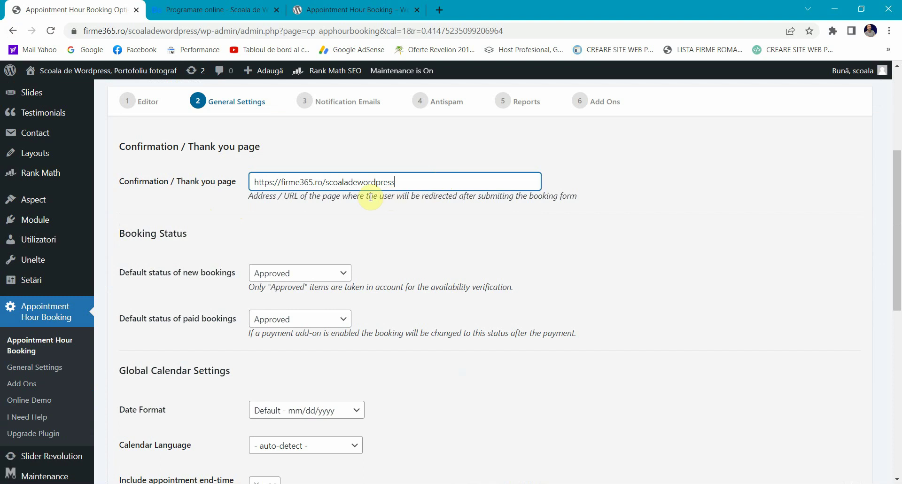
click(357, 190)
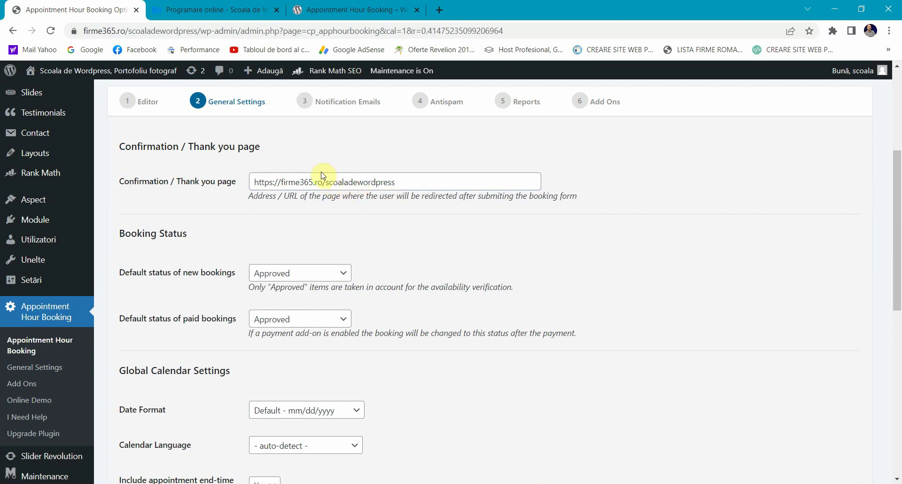
Step: Try the security code field on the live Programare online page, then return to General Settings
click(331, 10)
click(211, 10)
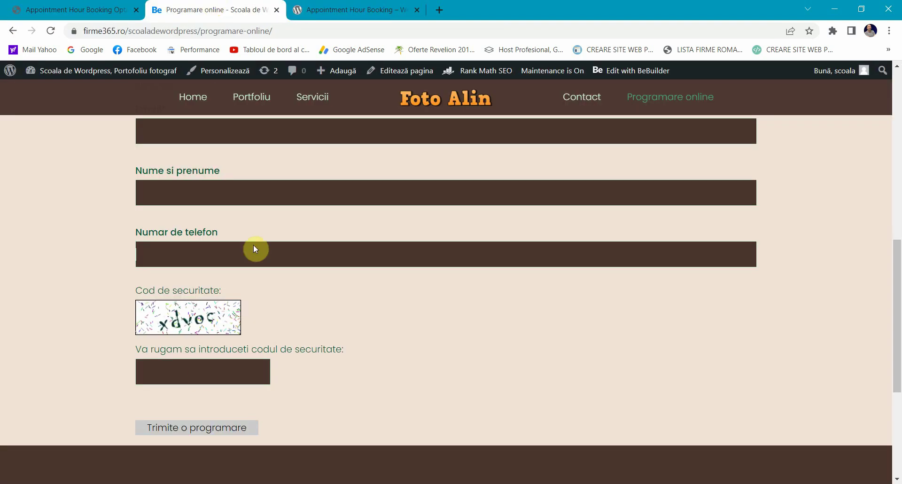
click(197, 371)
scroll(199, 369, down, 1)
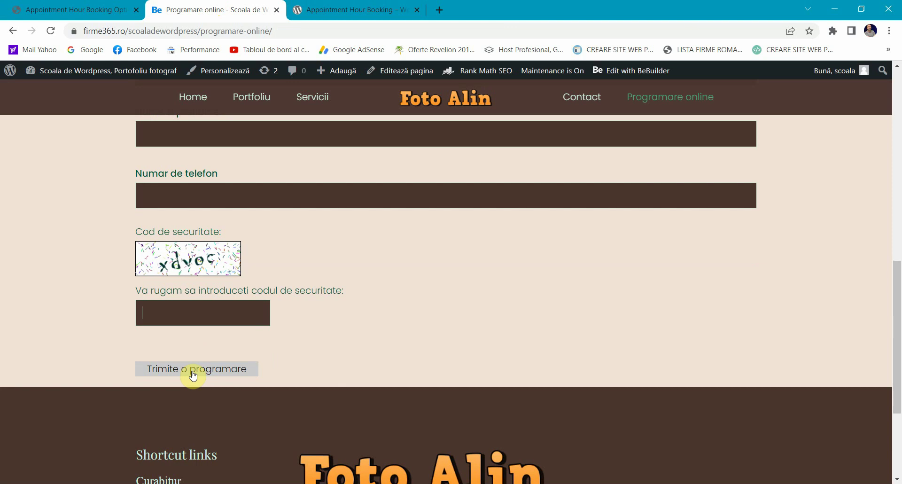
click(111, 10)
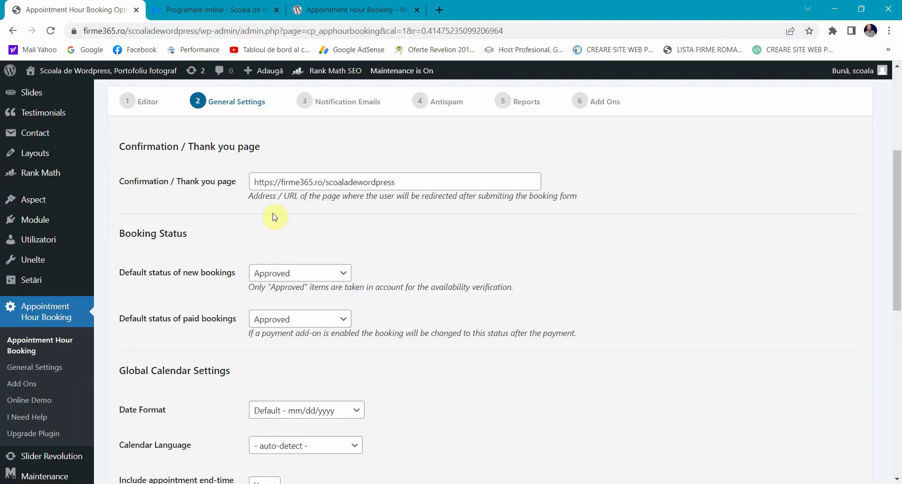
Step: Review the Default status of new bookings choices, keeping Approved
double_click(137, 275)
scroll(184, 250, down, 2)
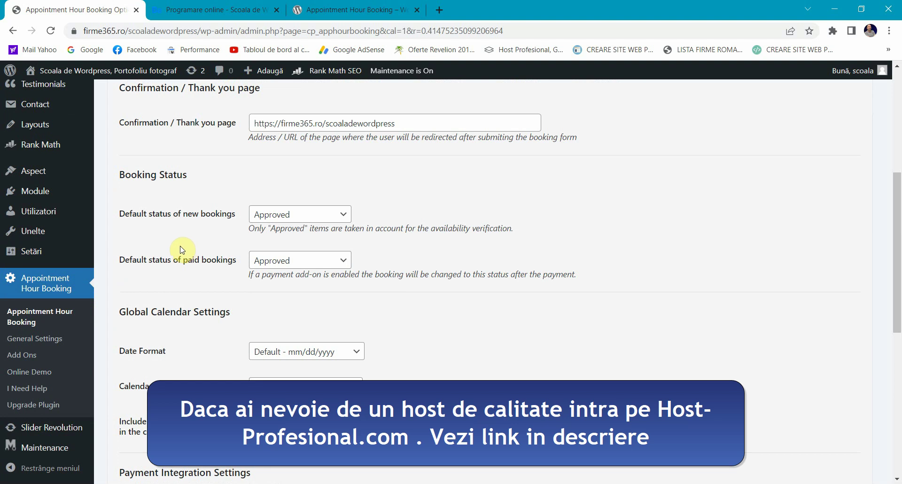
click(299, 218)
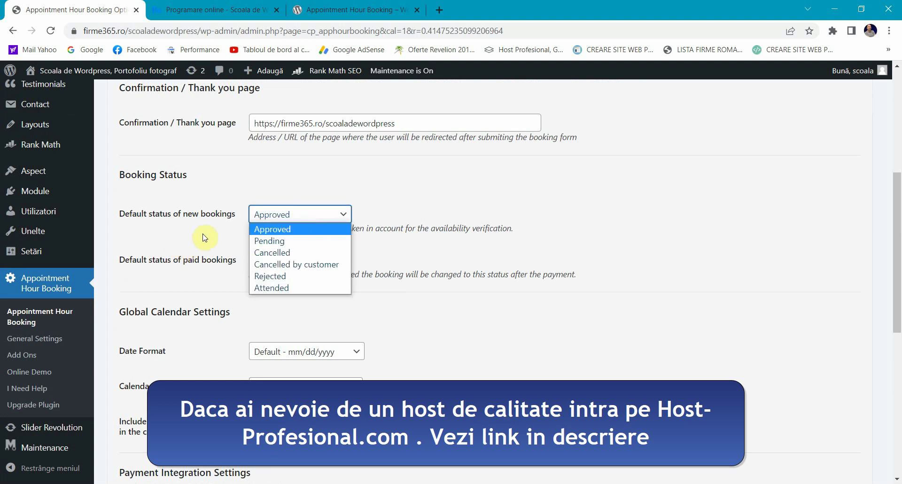
click(205, 237)
click(290, 214)
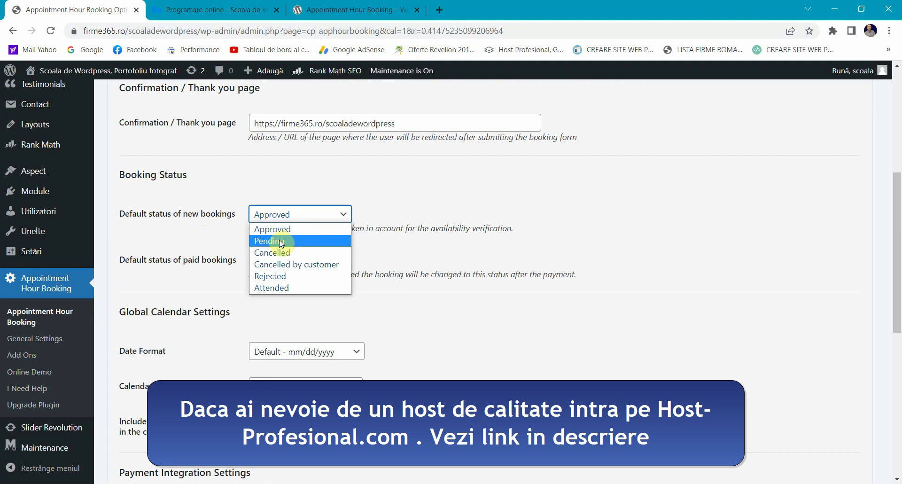
click(220, 219)
click(259, 214)
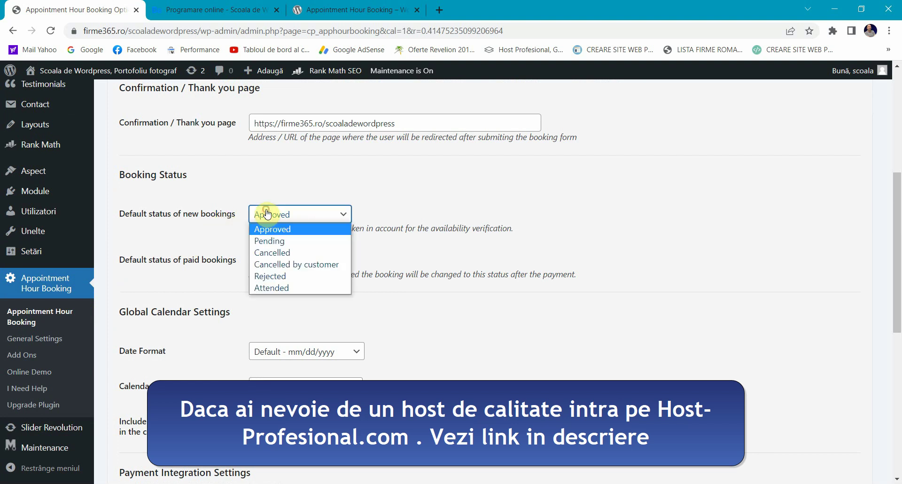
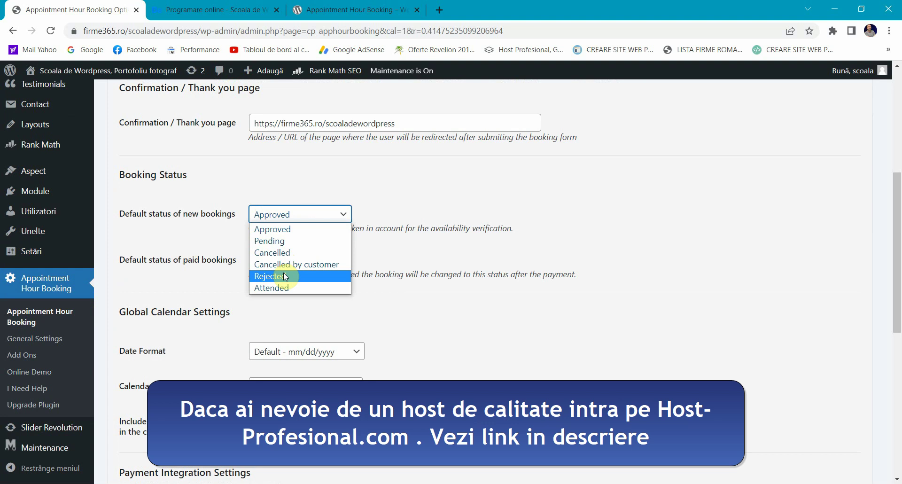
Step: Keep Approved as the default status for new bookings
click(221, 241)
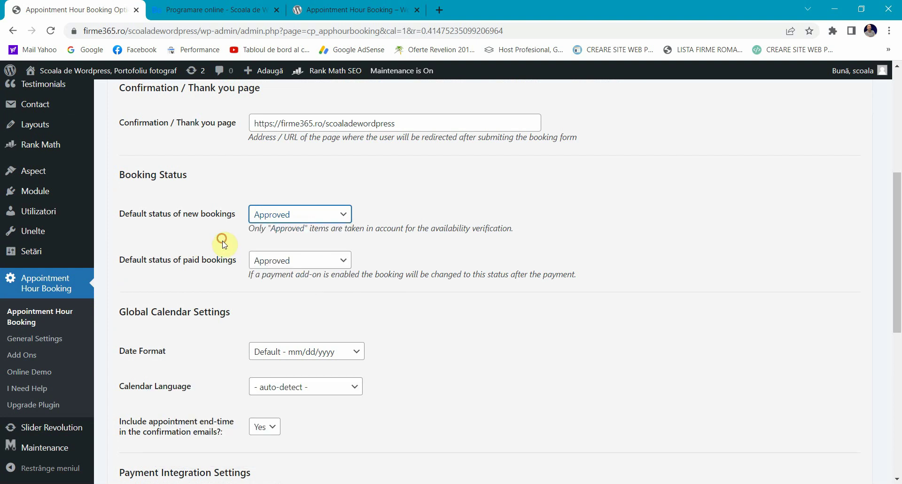
click(261, 219)
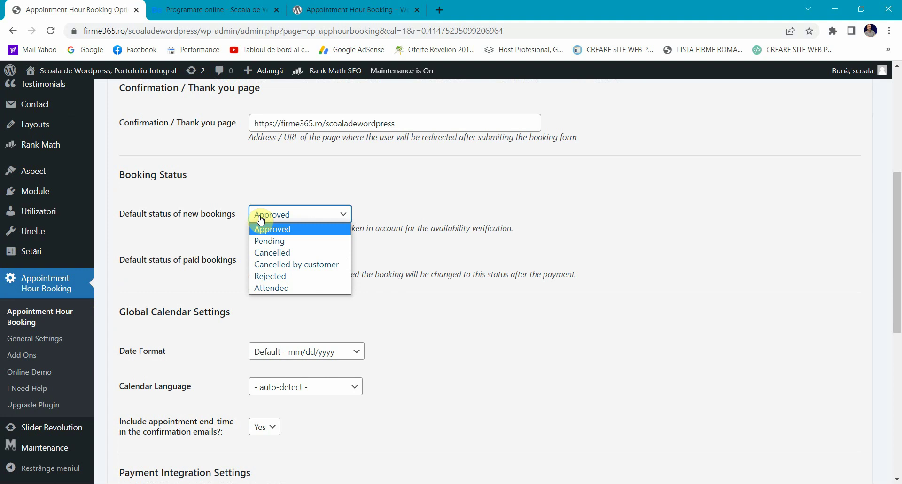
click(208, 239)
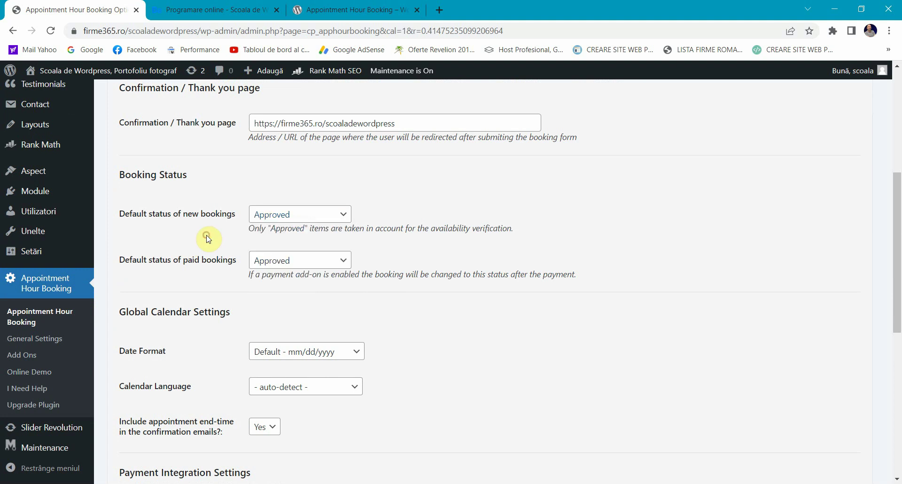
triple_click(159, 255)
click(165, 243)
Step: Keep Approved as the status for paid bookings
scroll(127, 220, down, 1)
drag(120, 205, 201, 201)
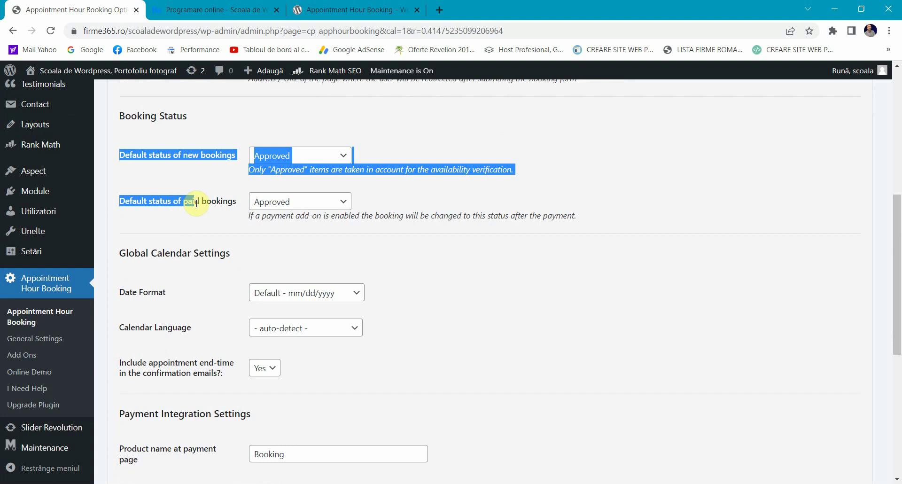
click(212, 202)
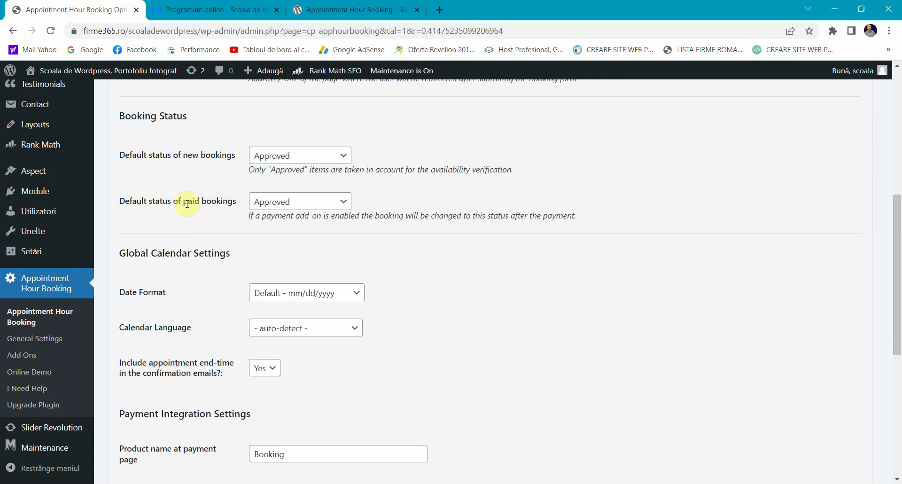
drag(235, 201, 175, 202)
click(173, 202)
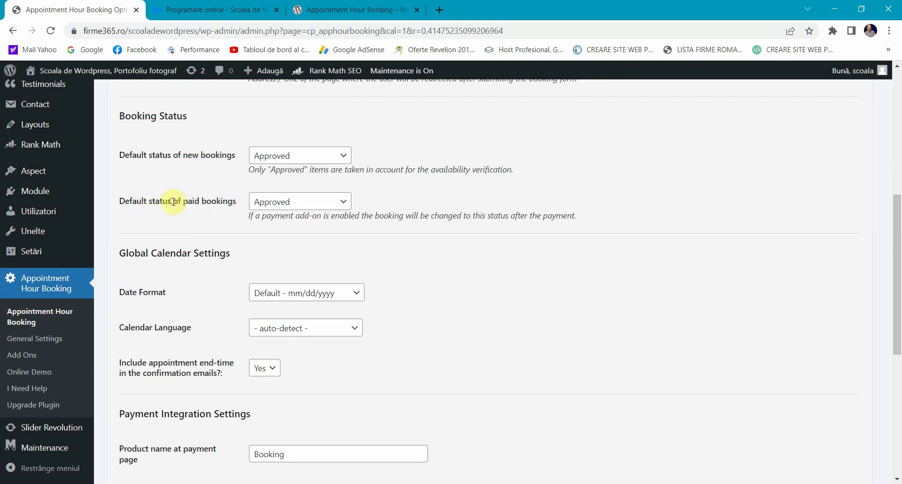
click(263, 201)
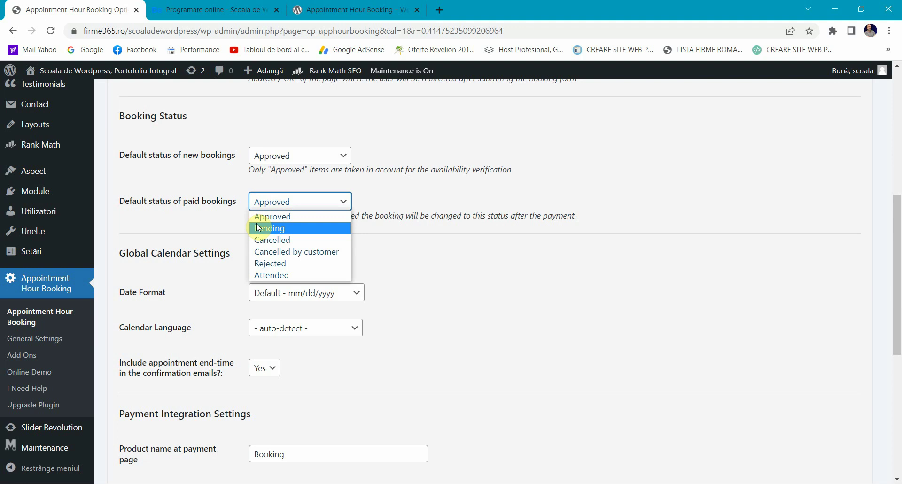
click(263, 216)
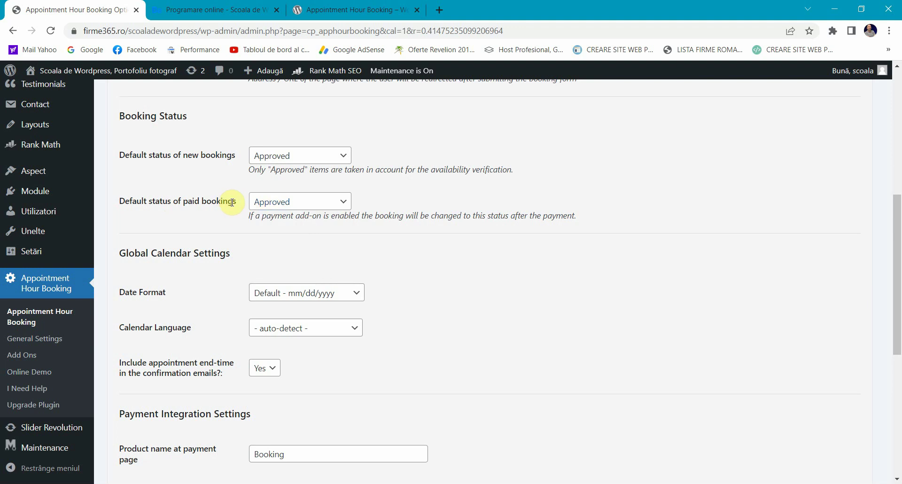
Step: Review the Global Calendar Settings date formats and glance at the plugin and public booking pages
scroll(231, 202, down, 1)
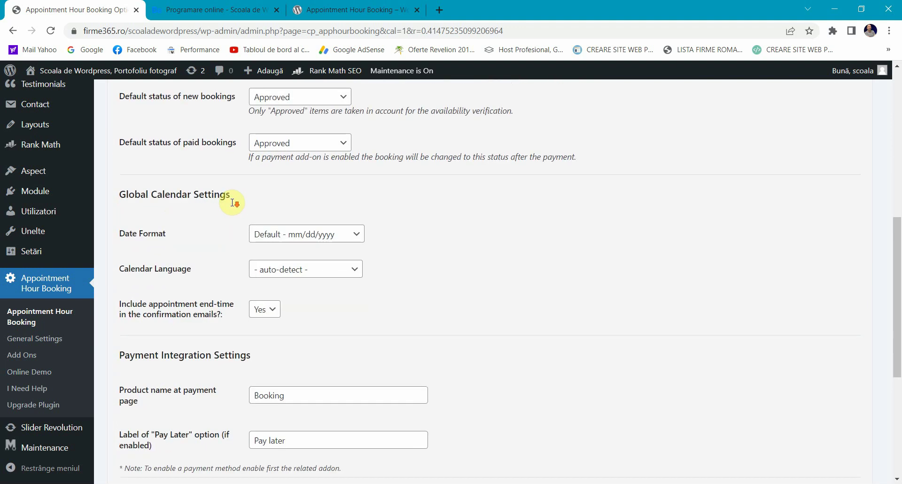
triple_click(147, 193)
click(202, 193)
click(293, 237)
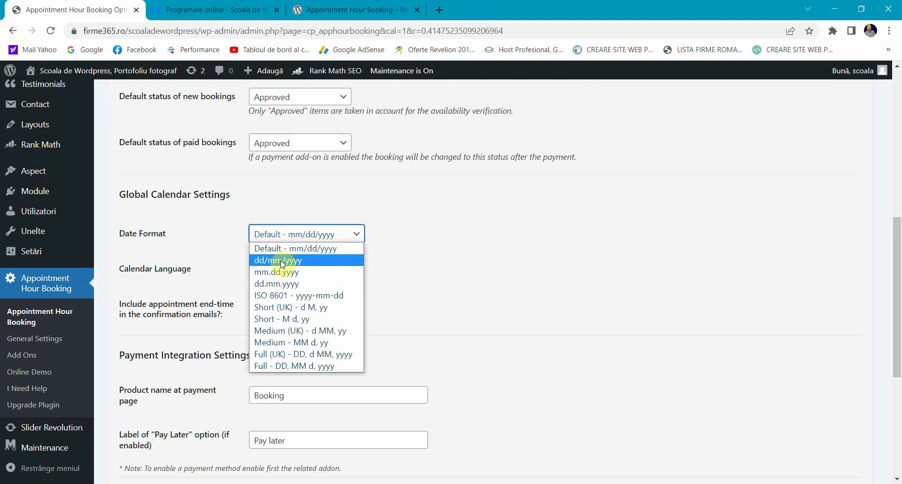
click(353, 10)
scroll(358, 201, up, 5)
click(198, 4)
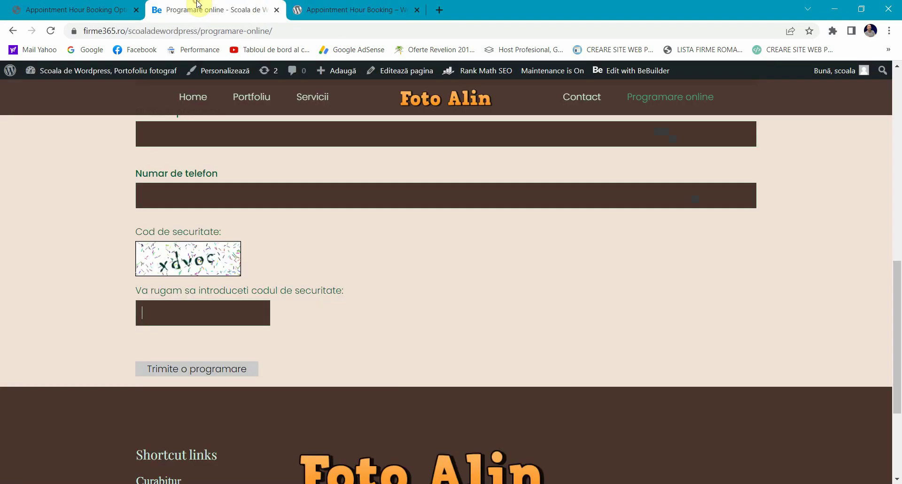
scroll(306, 223, up, 10)
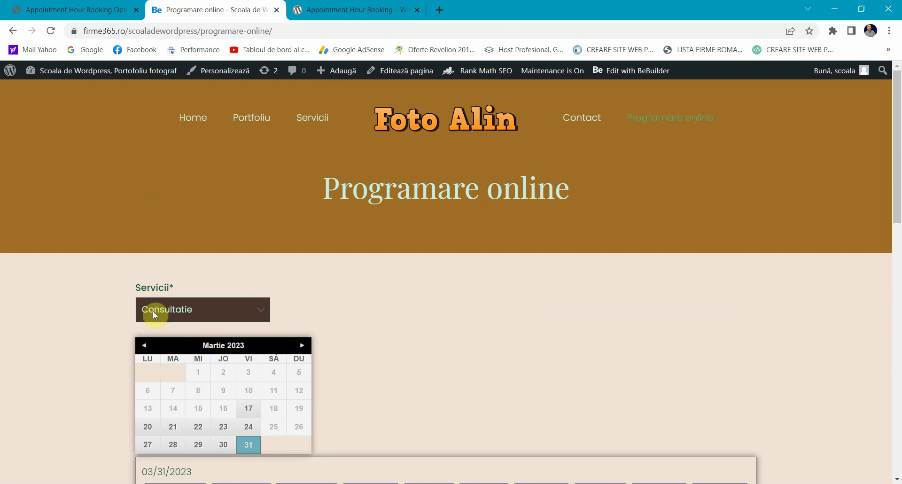
click(94, 7)
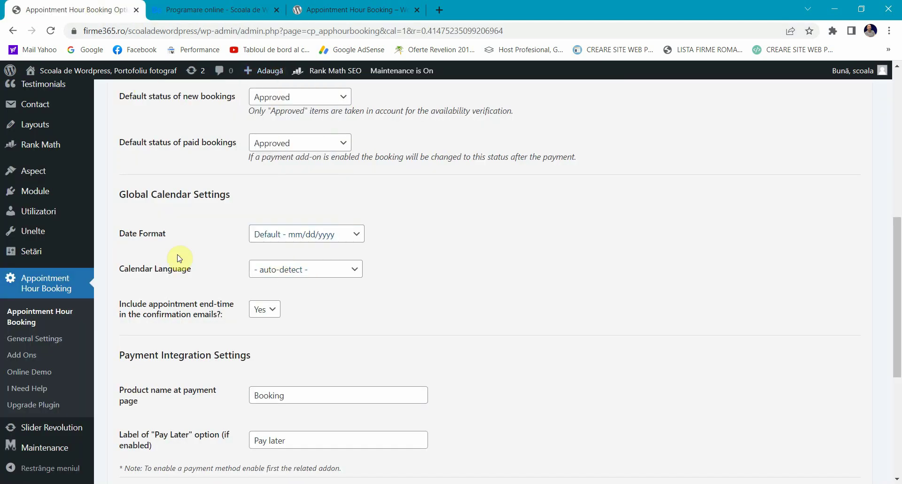
Step: Review the end-time-in-confirmation-emails option and save the general settings
scroll(179, 258, down, 3)
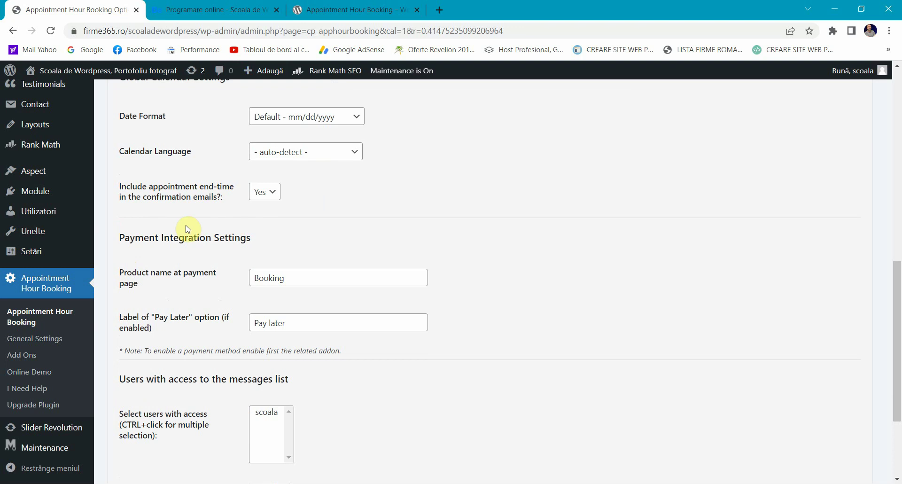
triple_click(171, 195)
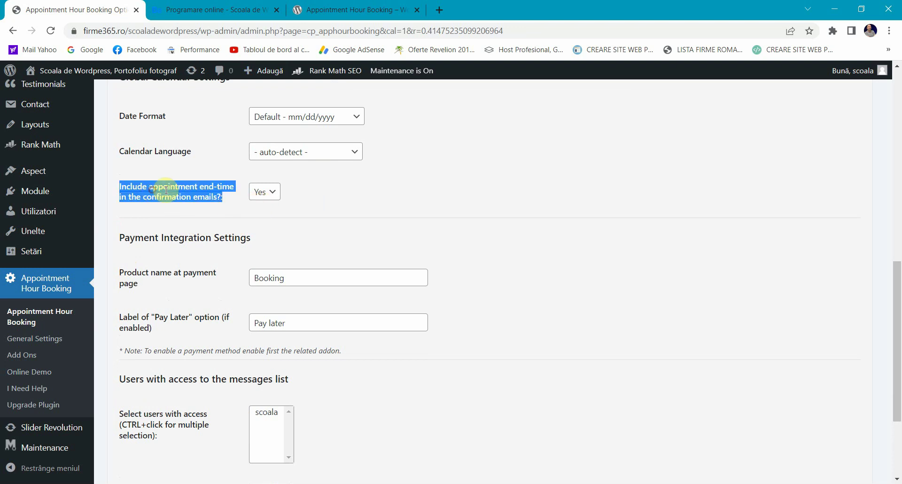
click(160, 190)
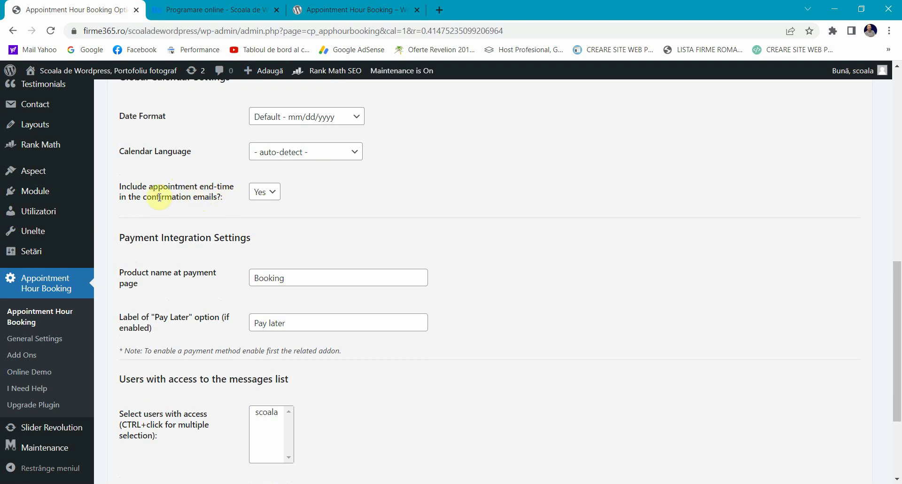
scroll(160, 197, down, 1)
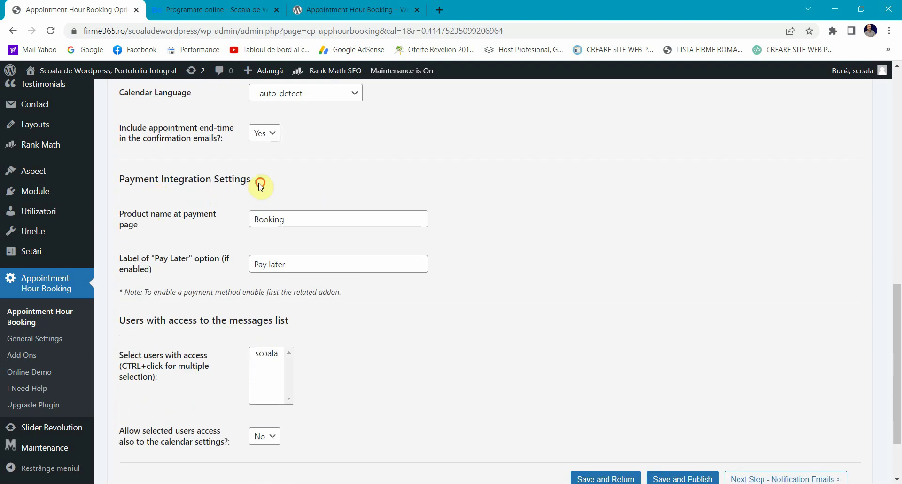
drag(256, 179, 121, 179)
click(181, 174)
scroll(182, 176, down, 1)
scroll(197, 197, up, 1)
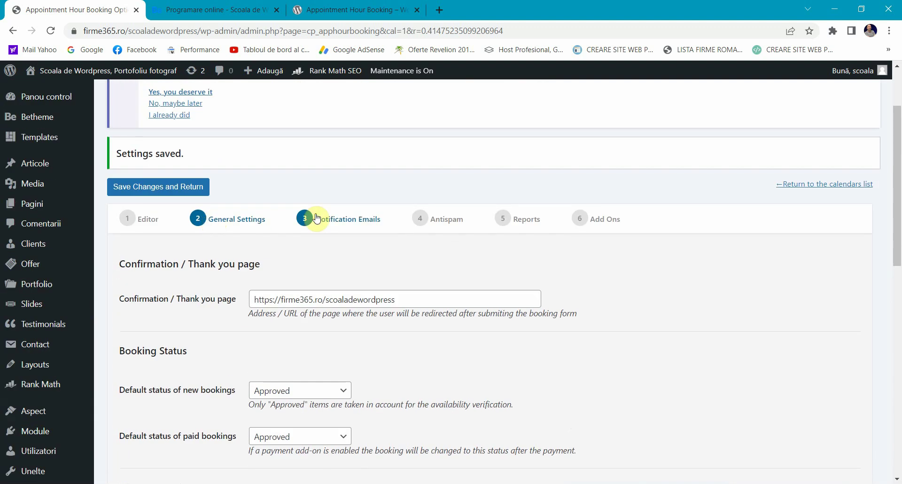
click(305, 214)
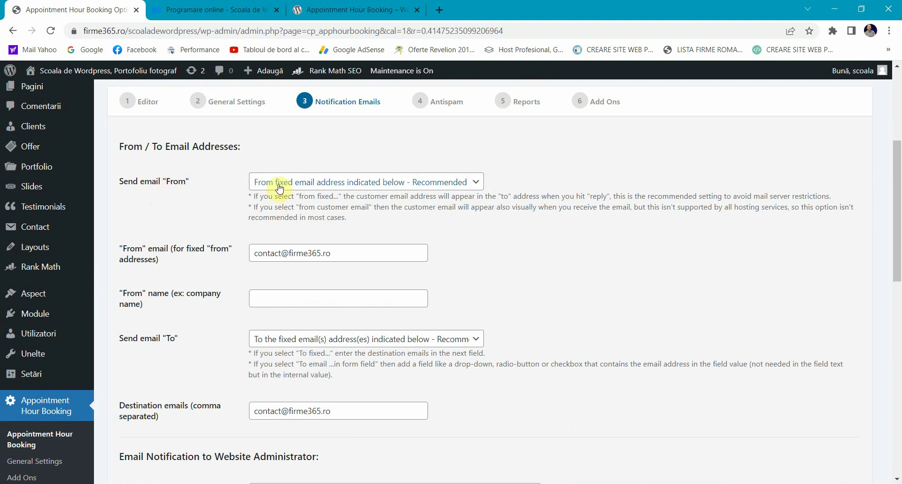
Step: Keep the fixed sender address and enter 'Nume clinica' as the sender name
click(332, 186)
click(227, 192)
click(280, 253)
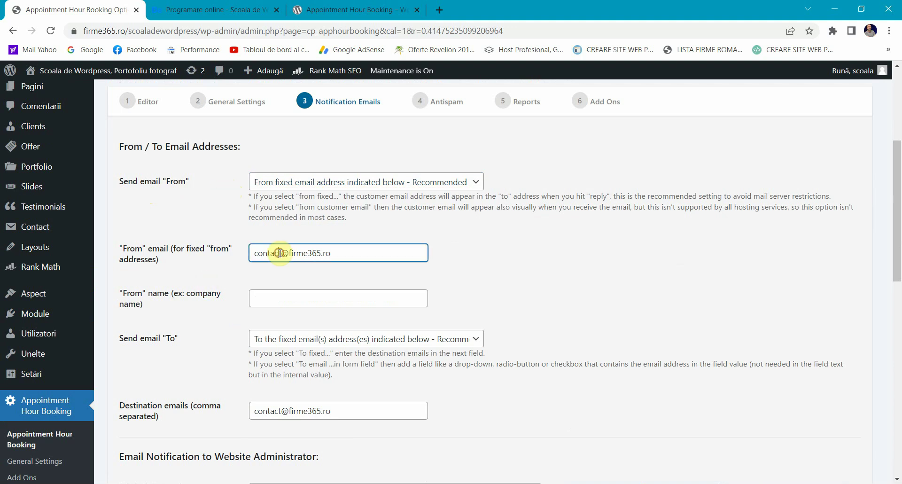
click(257, 298)
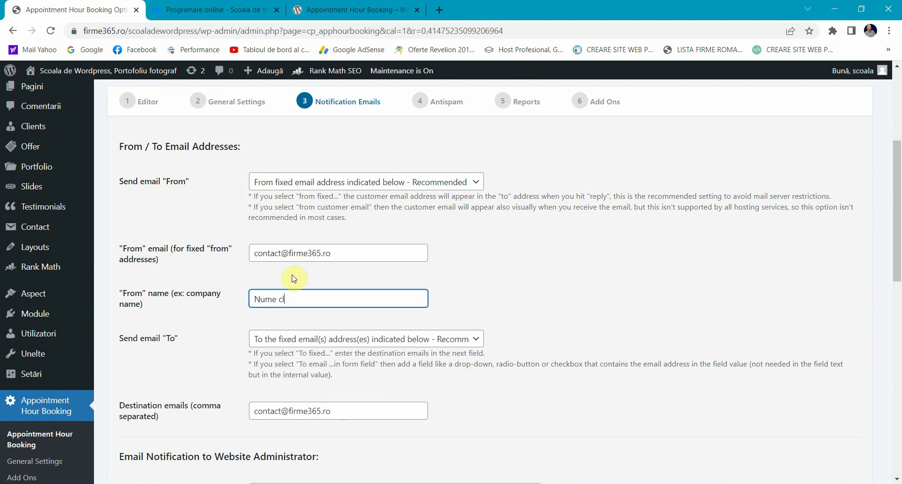
scroll(291, 278, down, 1)
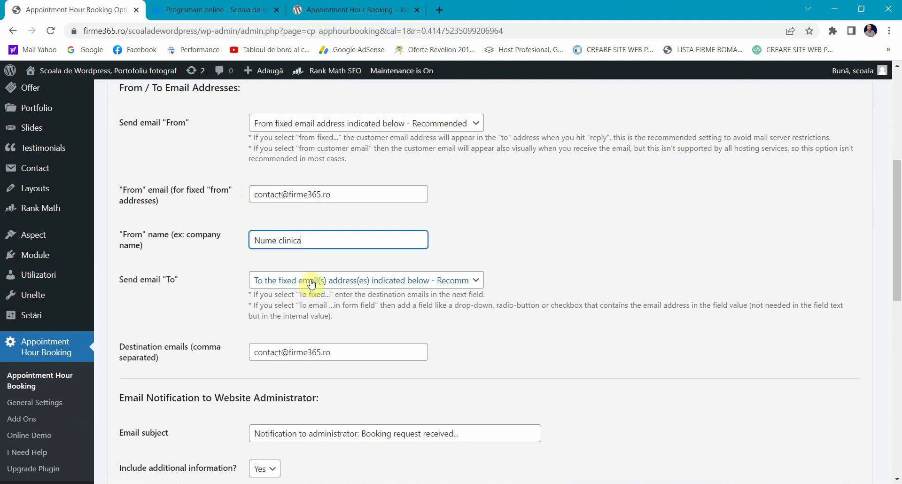
Step: Leave the notification recipient option unchanged and briefly view the plugin's wordpress.org page
click(352, 281)
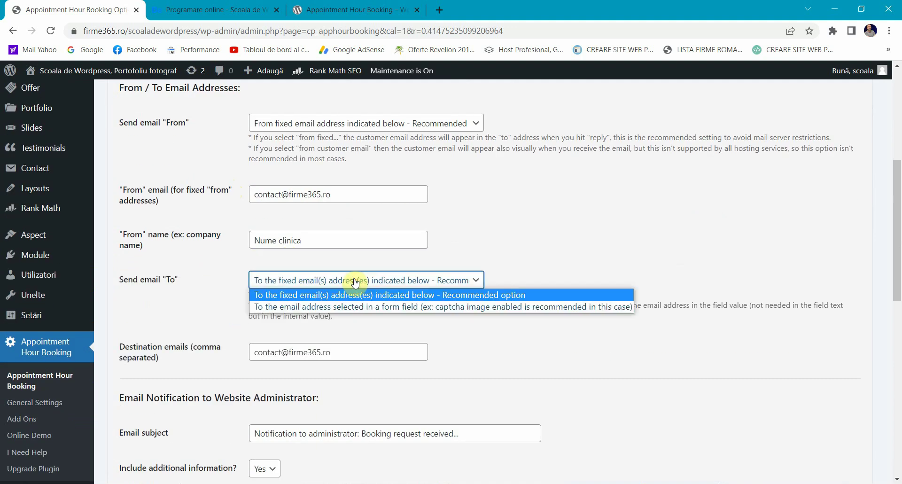
click(223, 286)
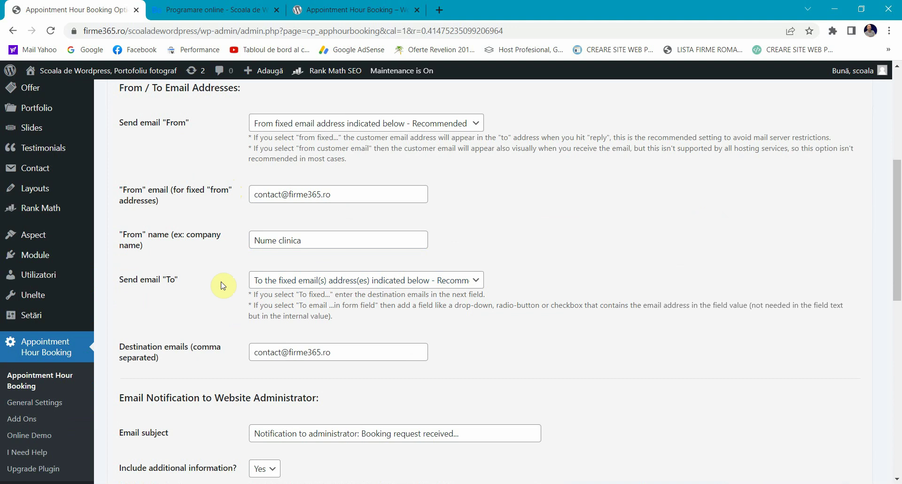
click(303, 7)
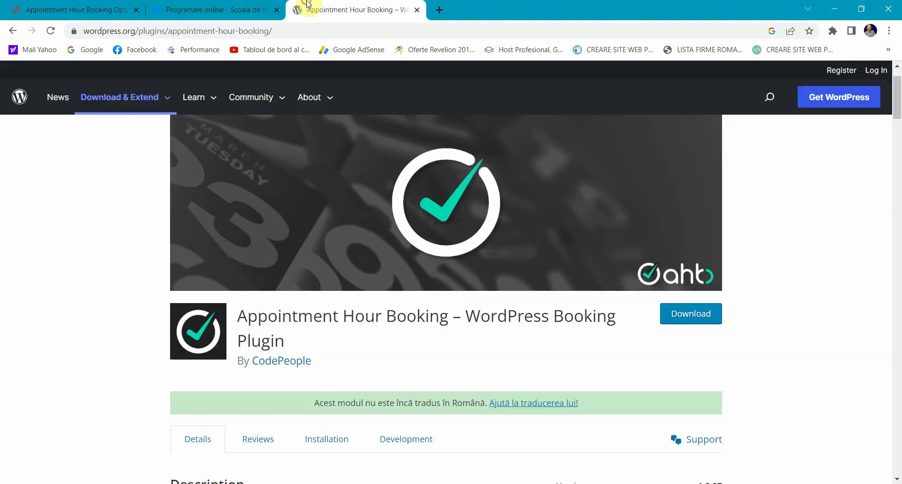
click(117, 4)
Step: Leave the destination e-mails unchanged and review the administrator and customer e-mail sections
scroll(262, 298, down, 4)
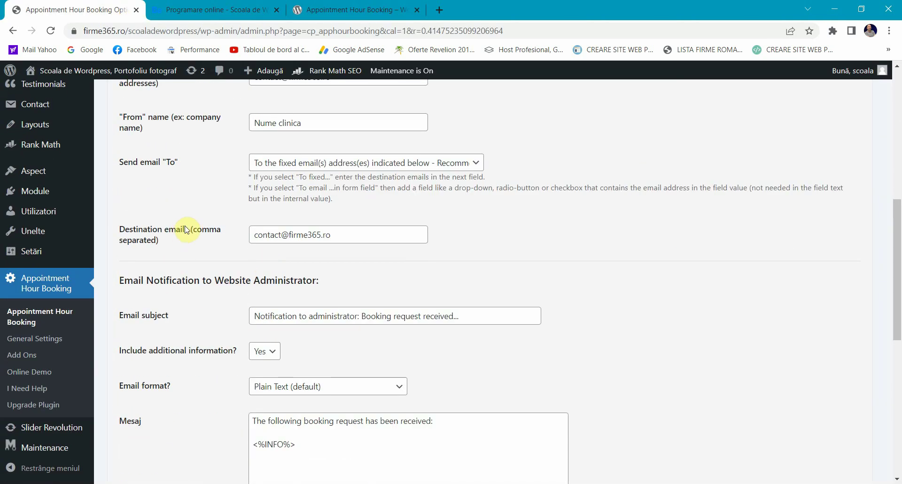
click(186, 229)
click(243, 215)
scroll(244, 218, down, 1)
scroll(247, 230, up, 3)
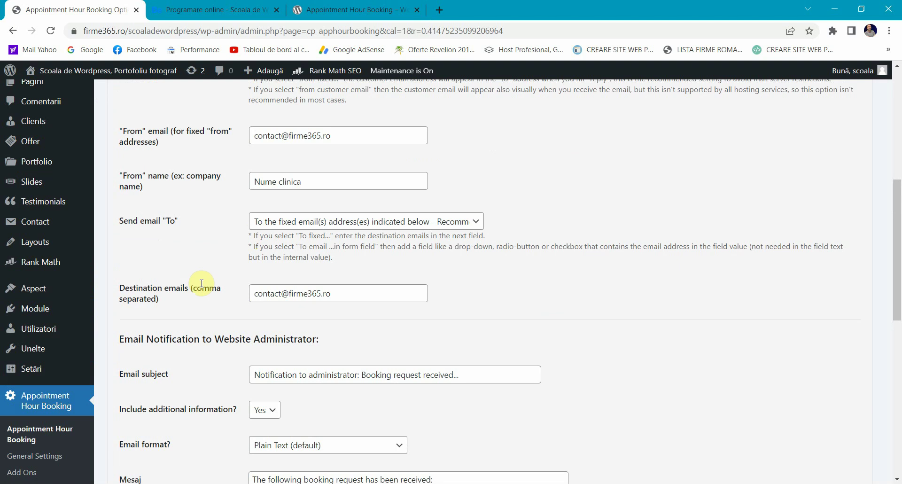
scroll(202, 283, down, 4)
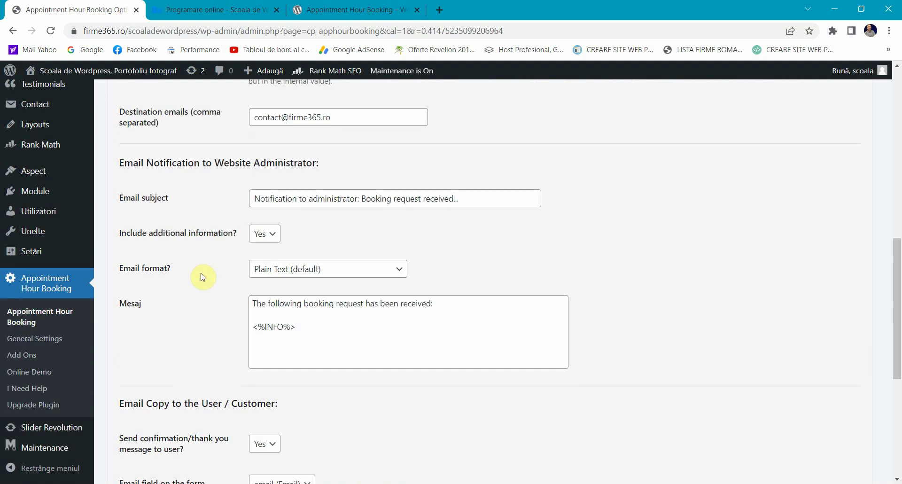
triple_click(180, 162)
click(184, 161)
scroll(198, 242, down, 4)
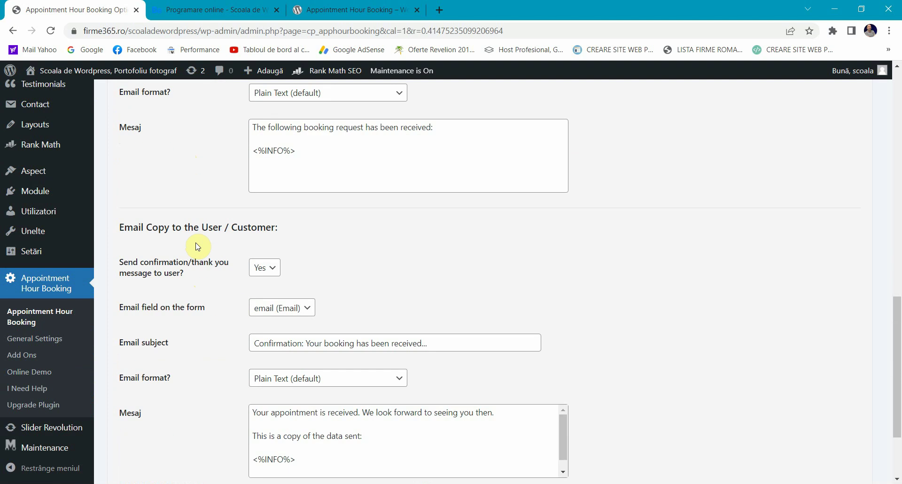
scroll(197, 247, down, 1)
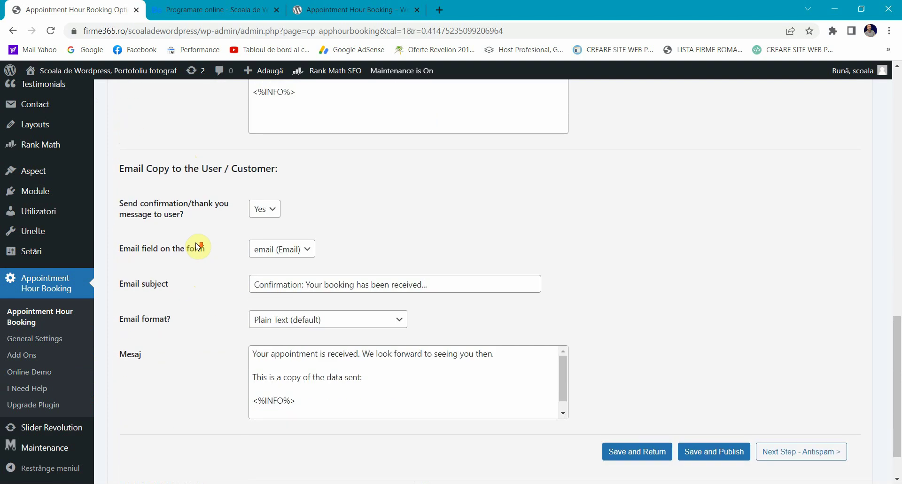
triple_click(145, 171)
click(155, 170)
Step: Keep 'Send confirmation/thank you message to user?' set to Yes
scroll(176, 259, down, 1)
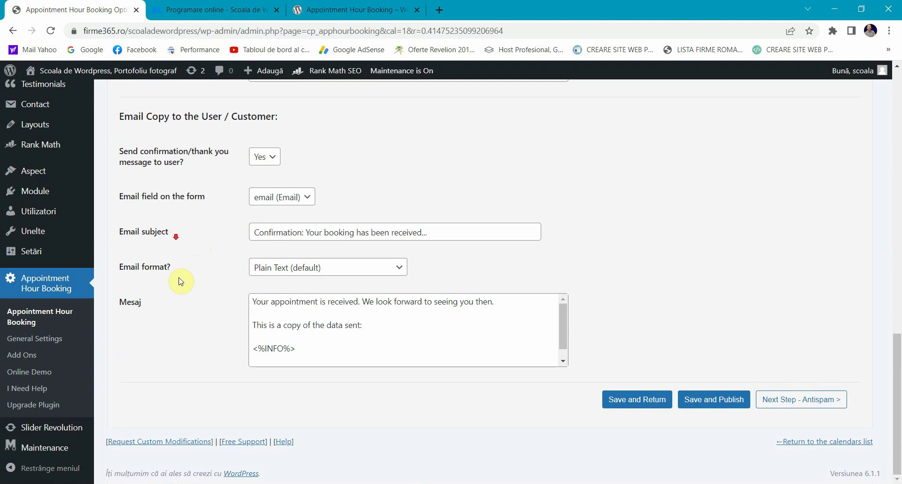
triple_click(174, 151)
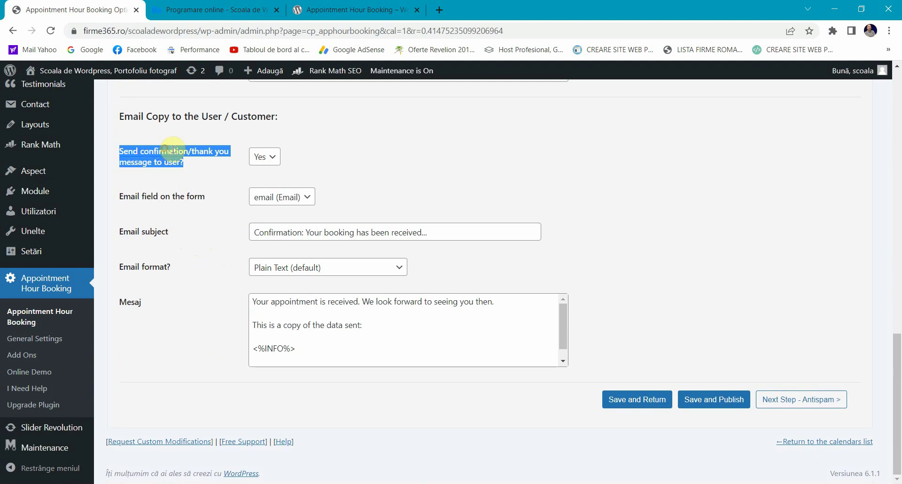
click(264, 157)
click(202, 178)
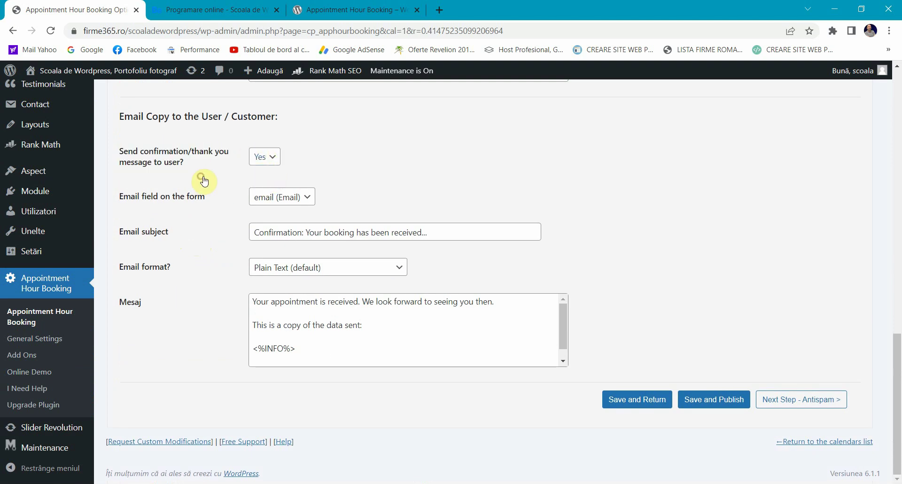
click(265, 157)
click(212, 172)
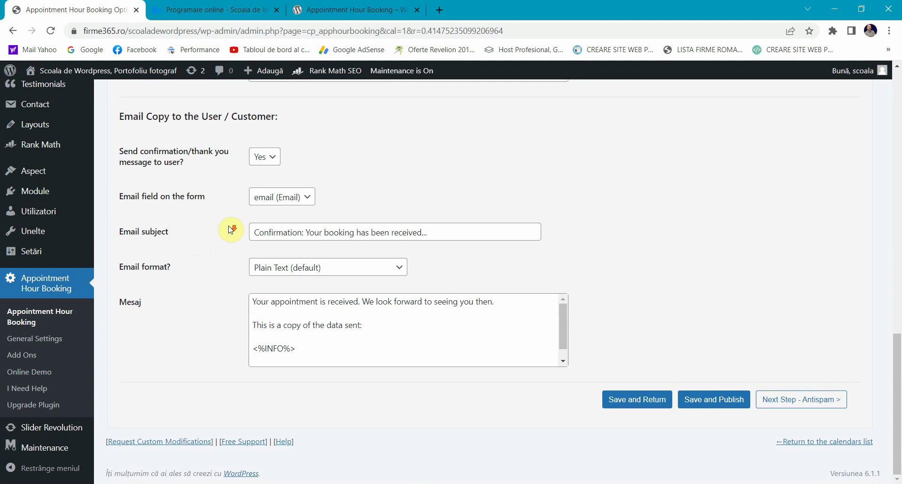
scroll(230, 228, up, 2)
scroll(332, 393, down, 3)
scroll(368, 389, up, 3)
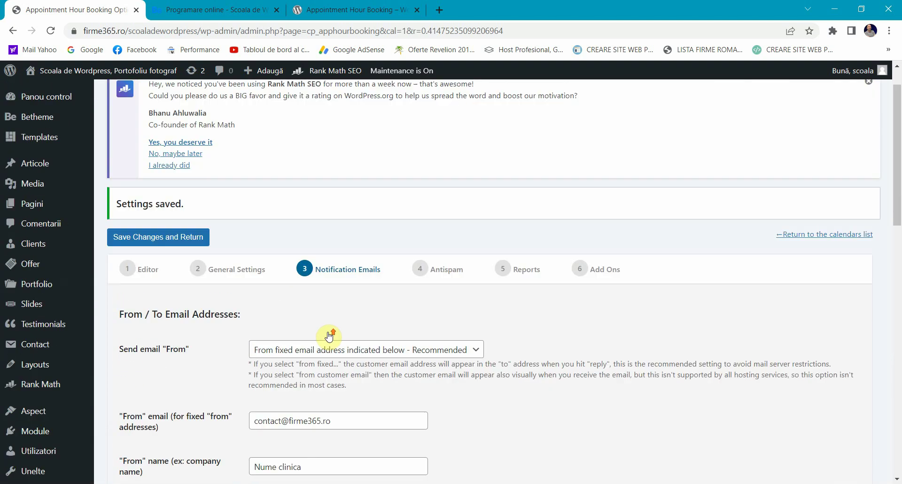
Step: Keep captcha verification switched on in the Antispam settings
scroll(328, 335, up, 1)
click(418, 310)
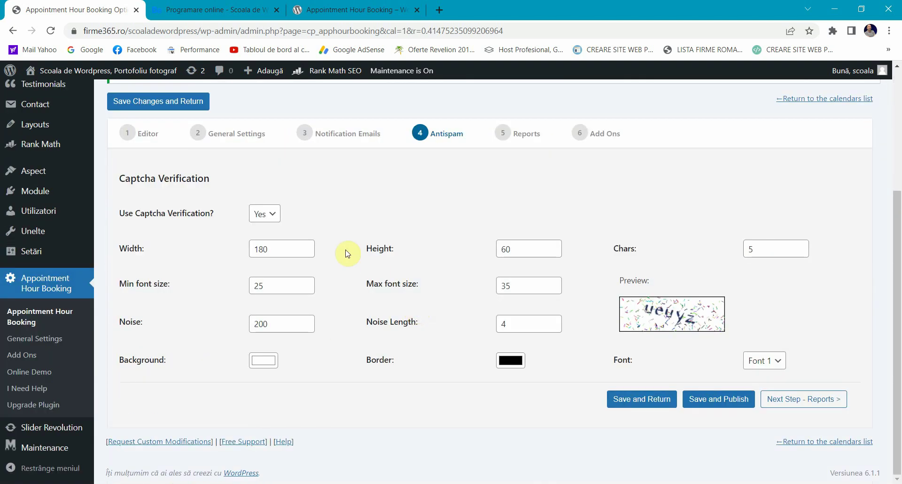
click(263, 214)
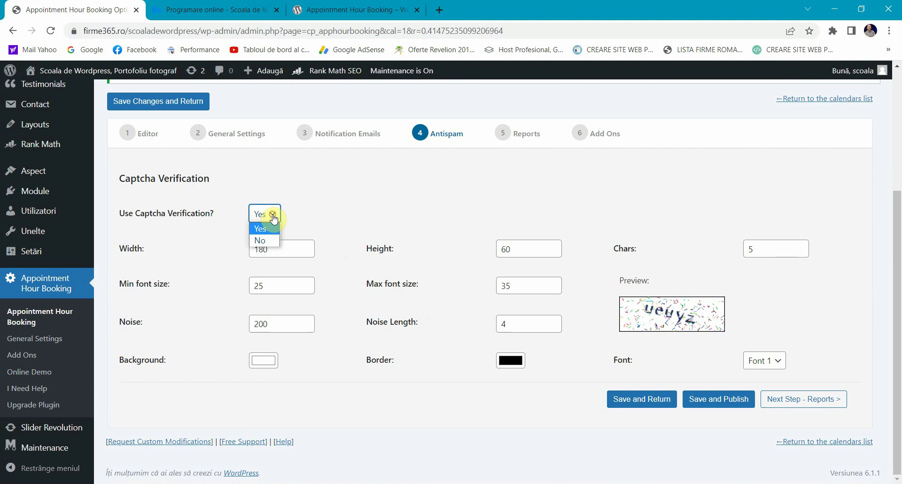
click(297, 218)
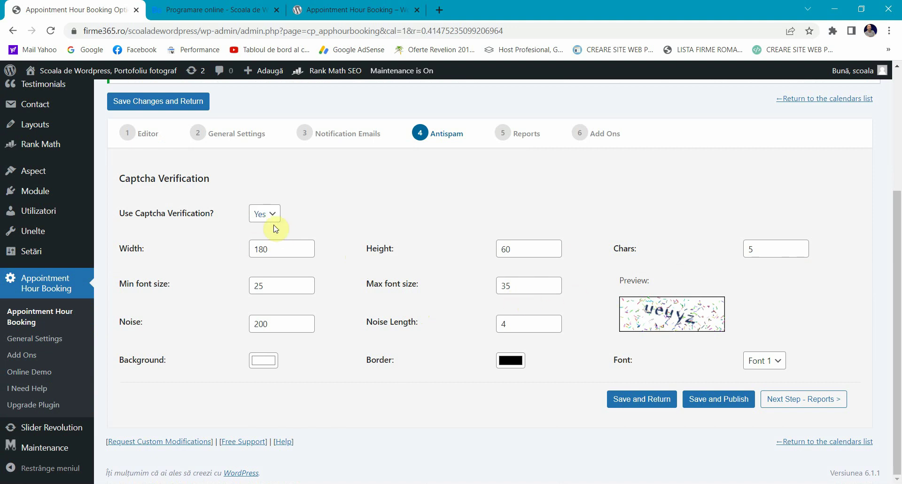
Step: Leave automatic reports disabled
click(531, 136)
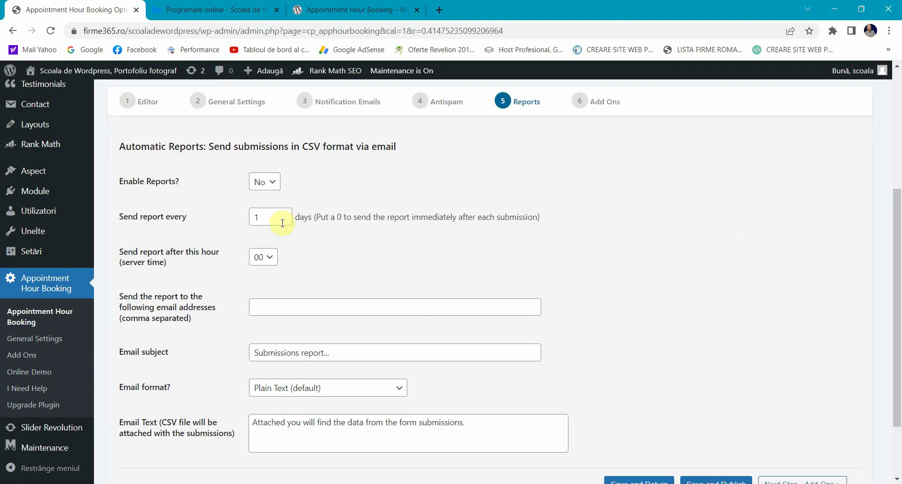
click(274, 186)
click(178, 203)
scroll(270, 206, down, 2)
scroll(271, 161, up, 5)
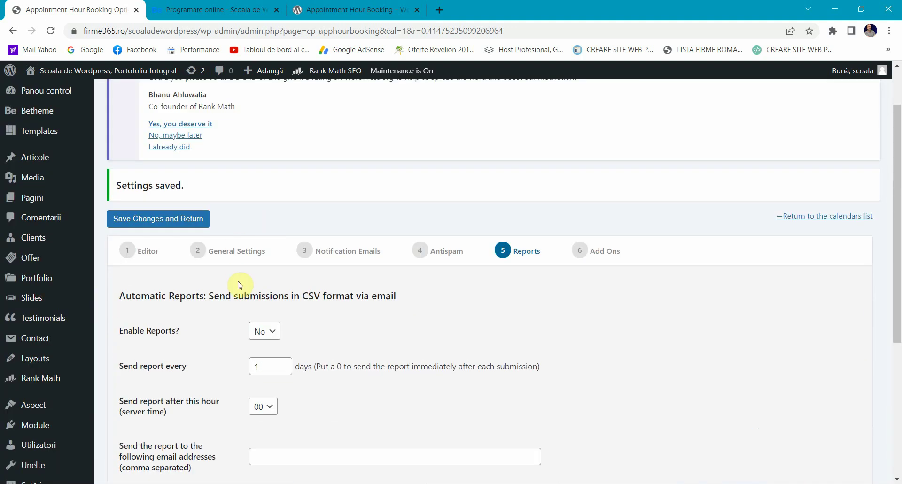
Step: Open the Add Ons section in a new browser tab, then return to the form Editor step
click(571, 263)
scroll(312, 296, up, 3)
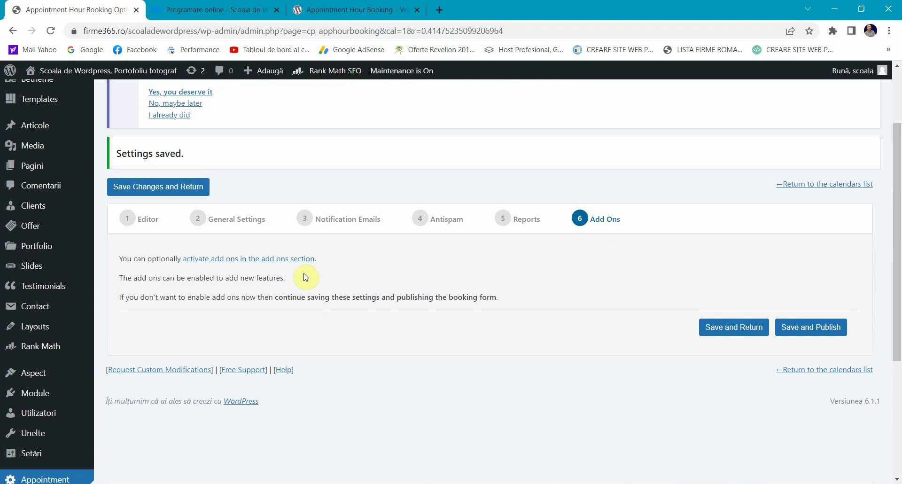
right_click(197, 258)
click(214, 266)
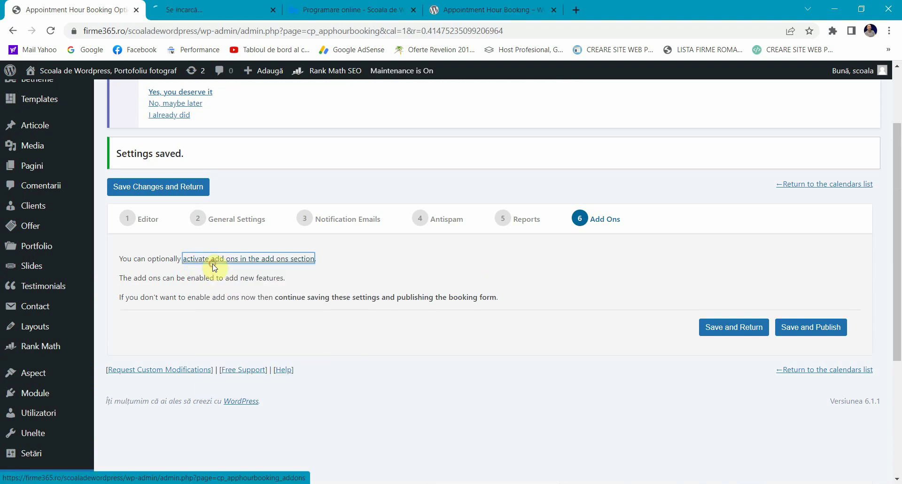
click(228, 7)
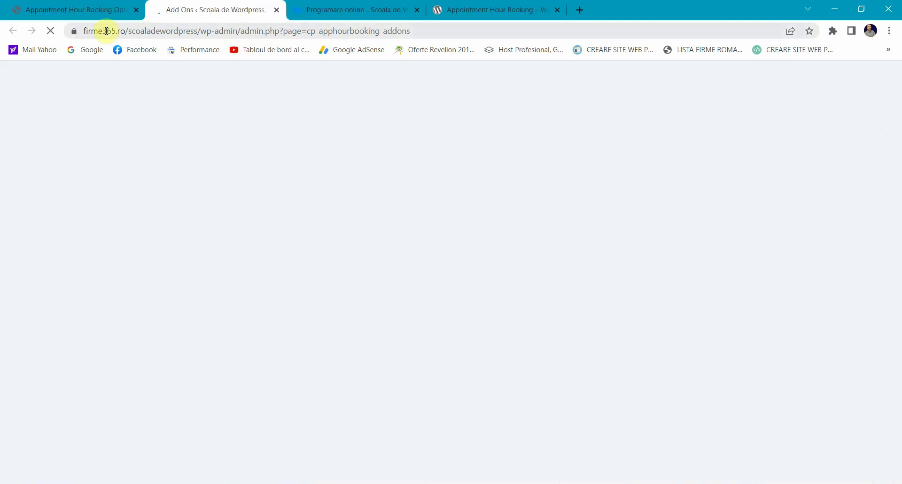
click(81, 8)
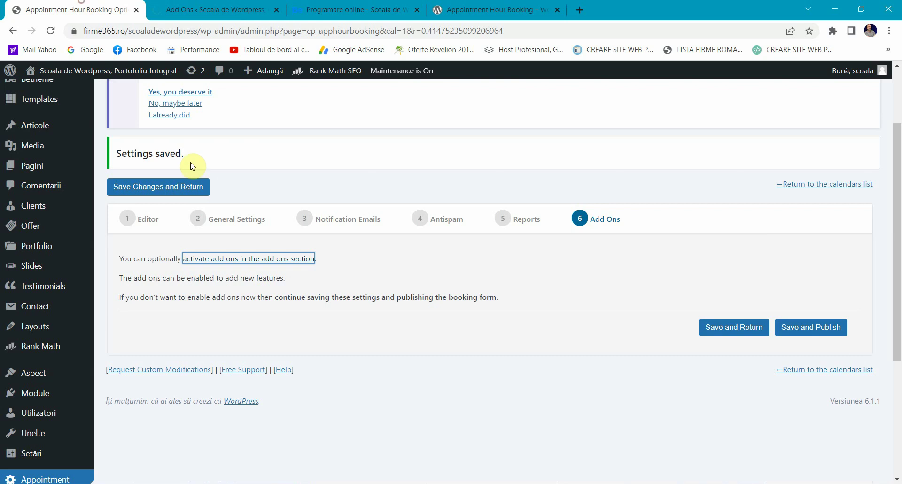
click(141, 219)
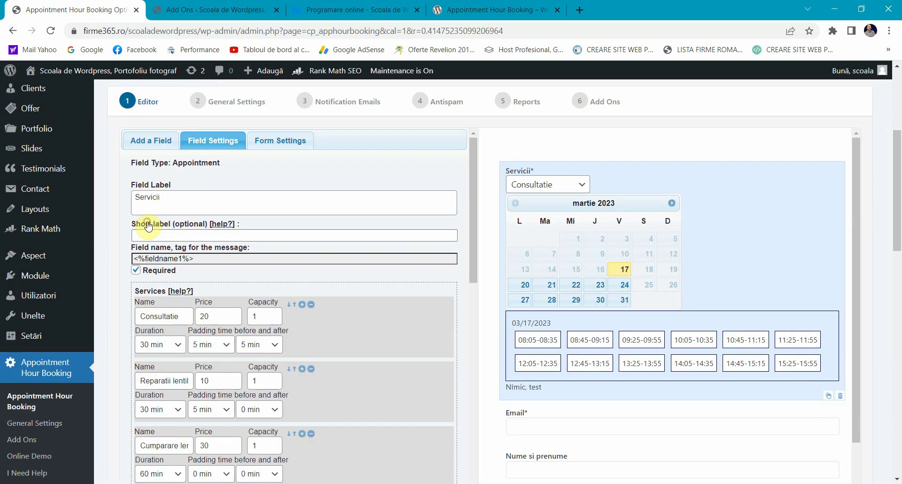
Step: Browse the commercial add-ons listed on the Add Ons page, then close that tab
click(218, 9)
scroll(314, 247, down, 3)
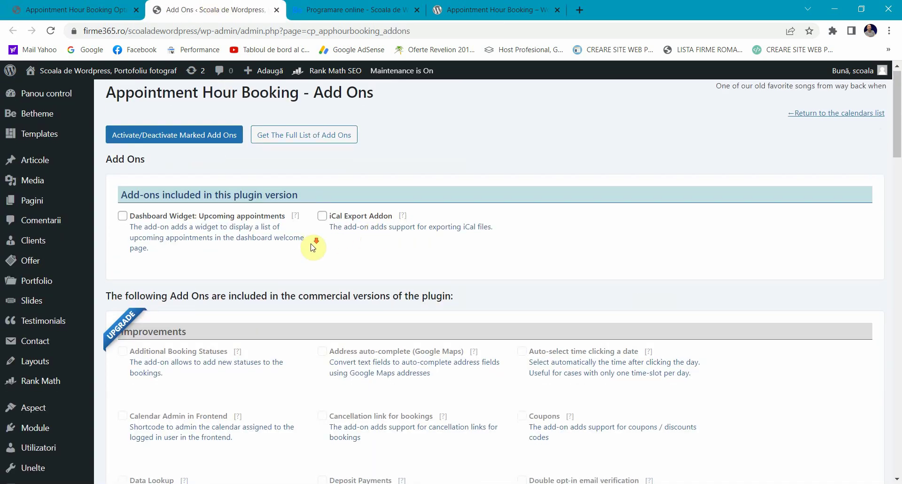
scroll(265, 258, down, 3)
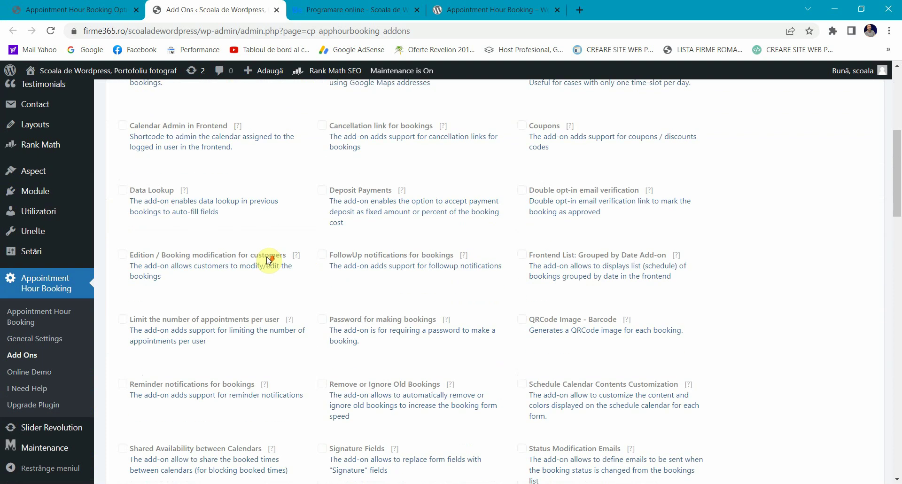
scroll(169, 195, up, 3)
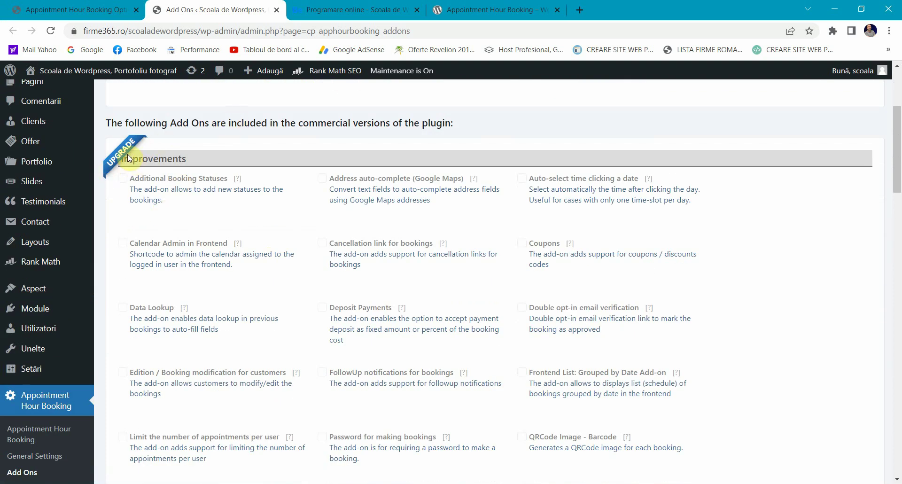
scroll(181, 258, down, 6)
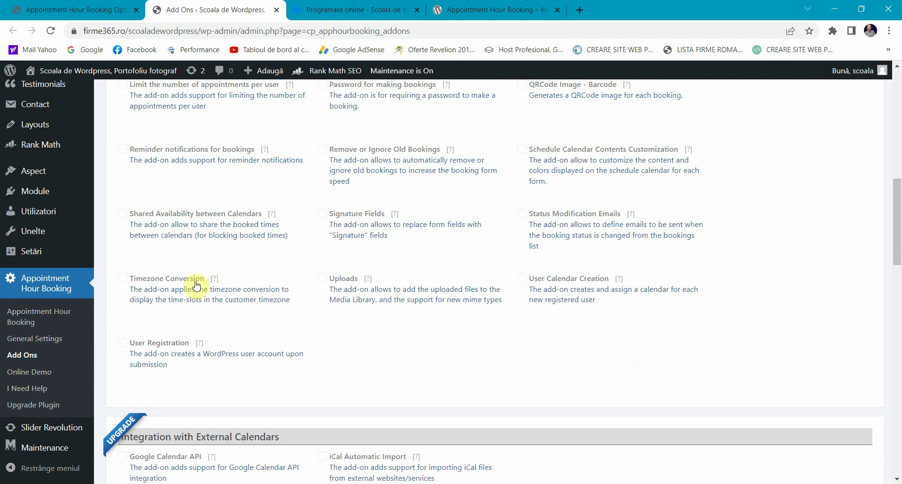
scroll(169, 277, up, 1)
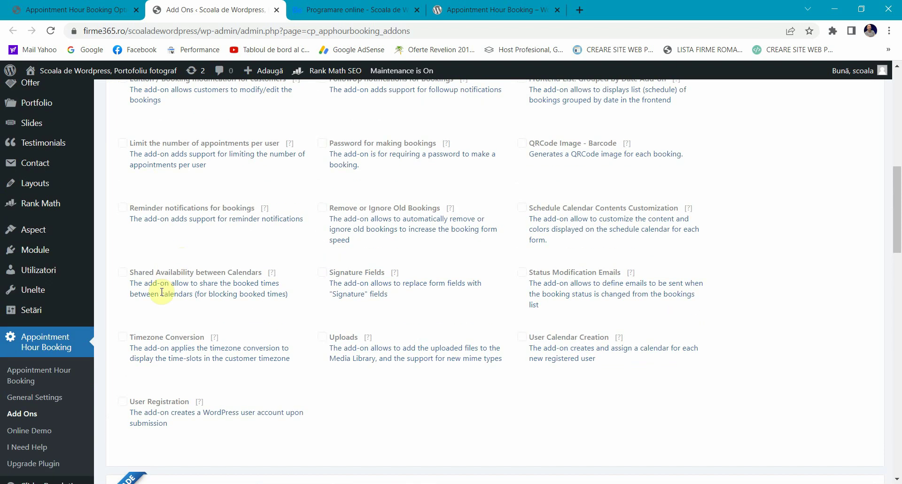
scroll(301, 321, up, 2)
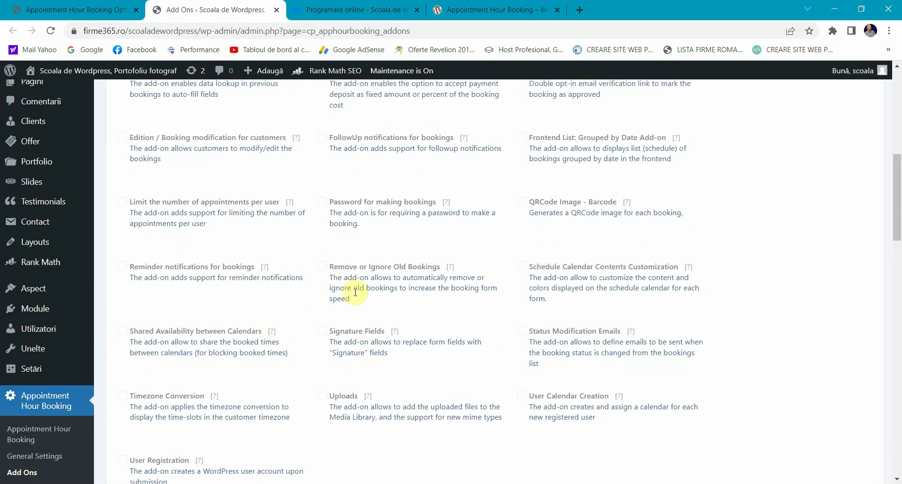
scroll(356, 295, up, 2)
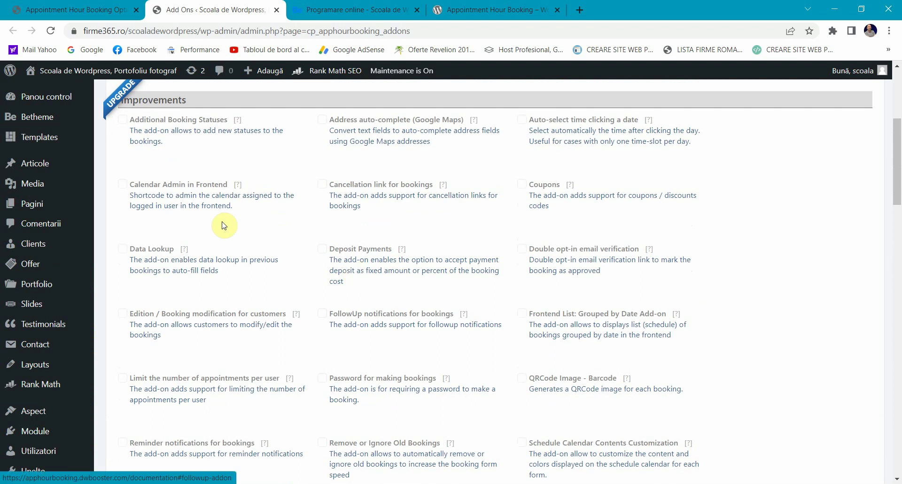
scroll(357, 255, up, 1)
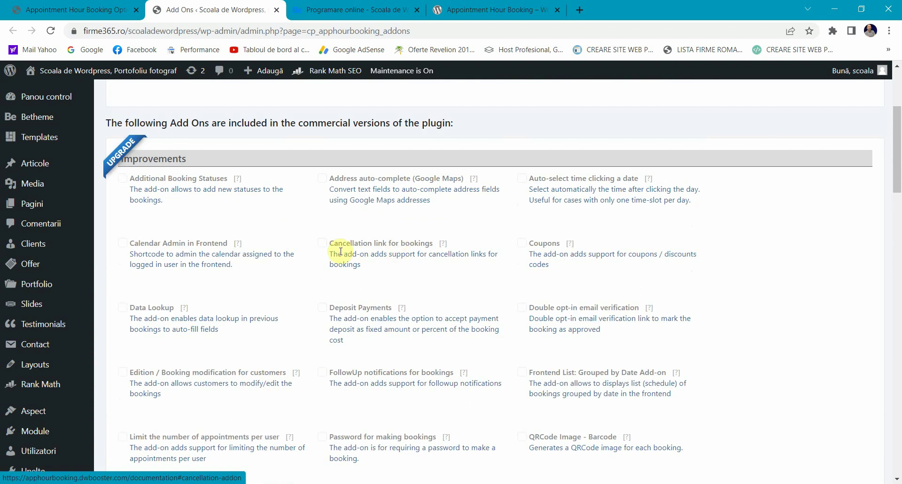
click(280, 10)
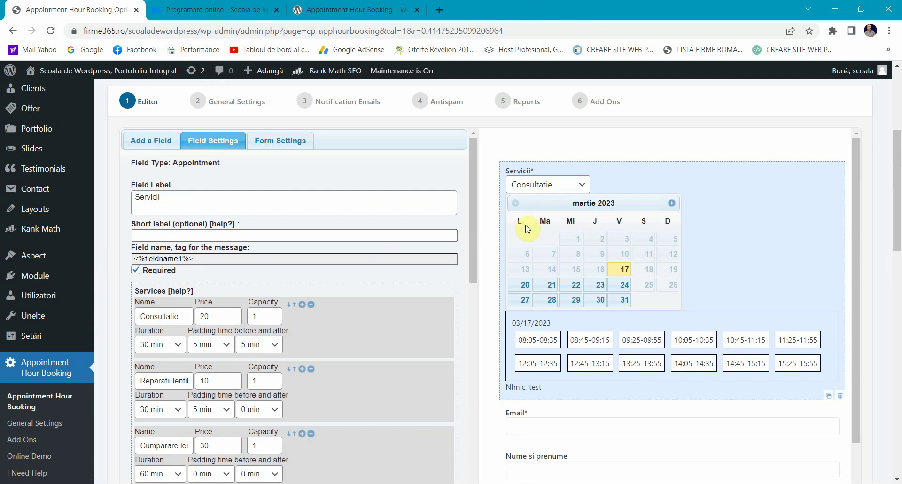
Step: Keep labels Top Aligned, choose the Modern form template, and save the form
click(283, 141)
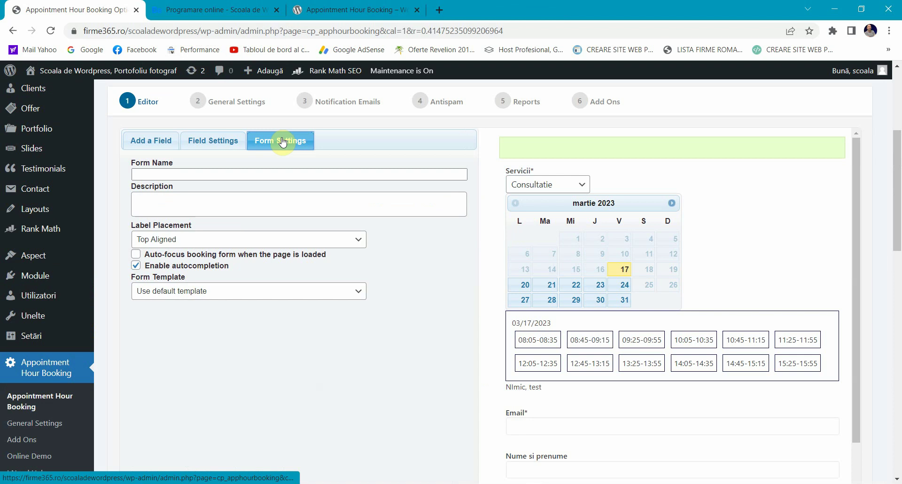
click(177, 244)
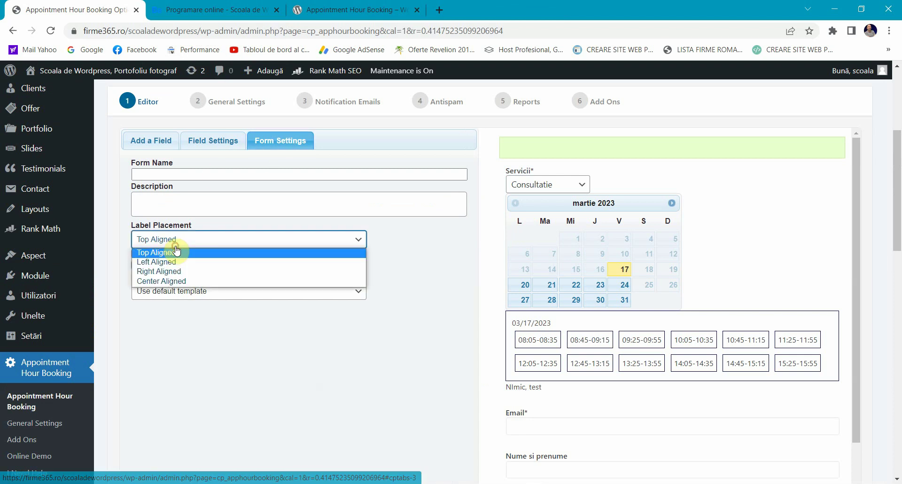
click(171, 364)
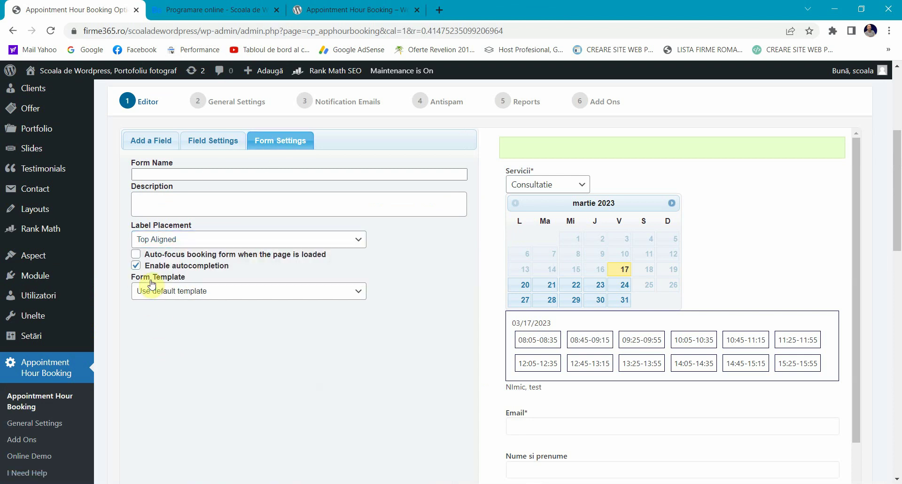
click(188, 291)
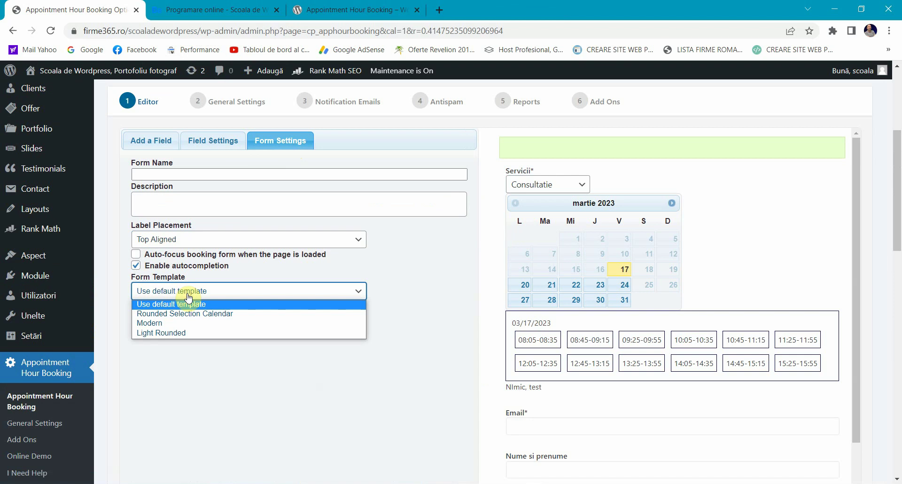
click(173, 314)
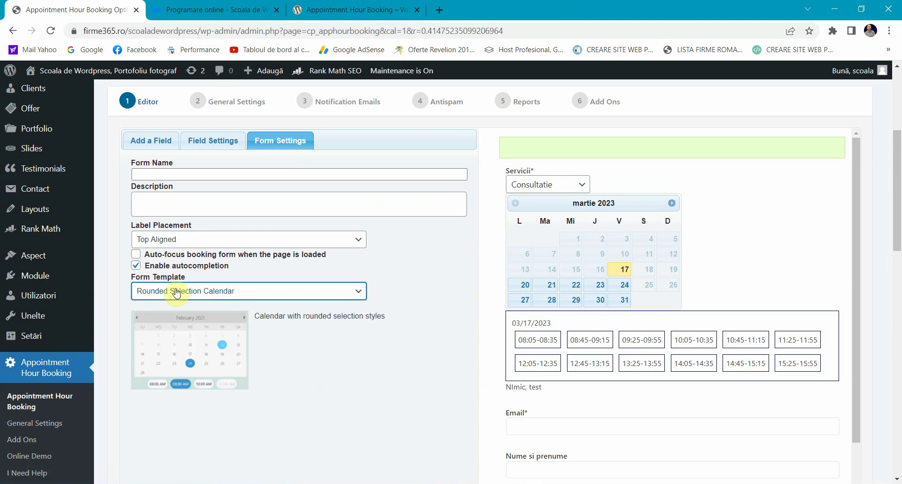
click(174, 295)
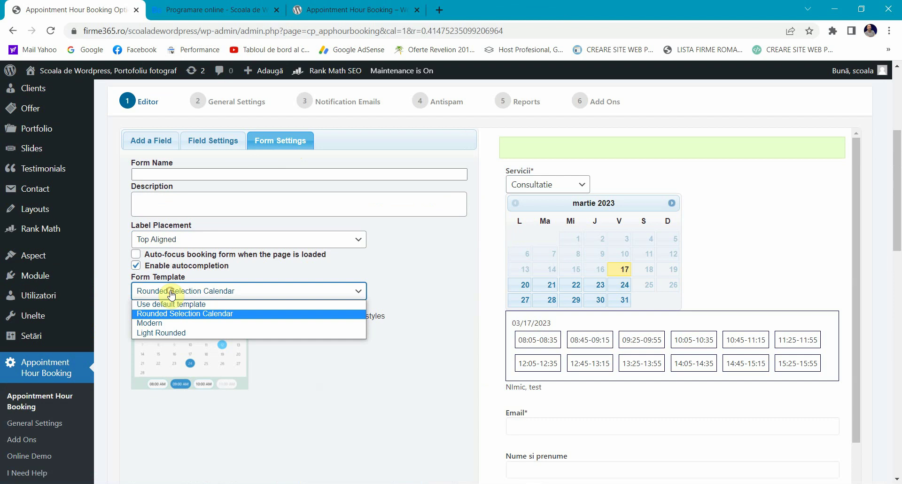
click(160, 321)
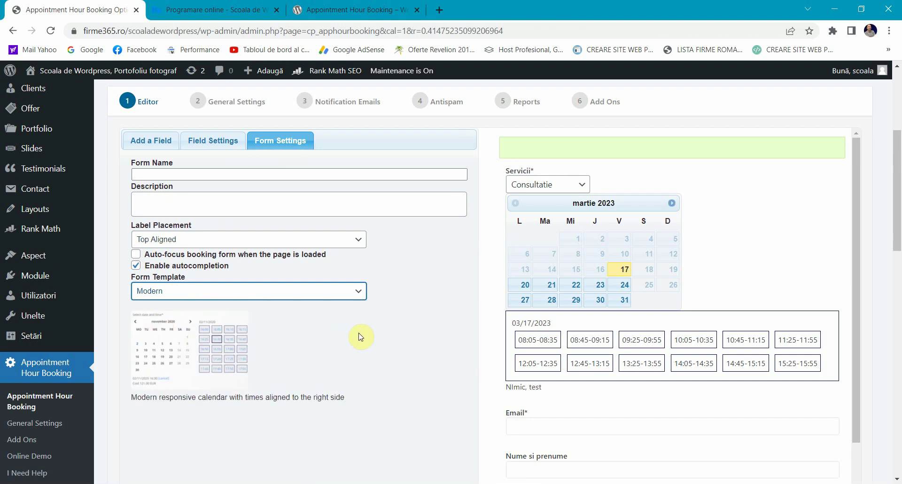
click(160, 292)
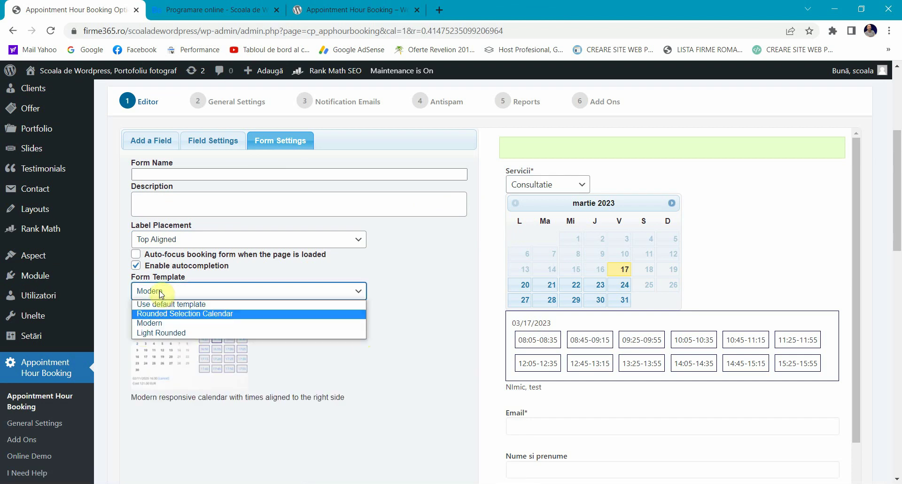
click(162, 323)
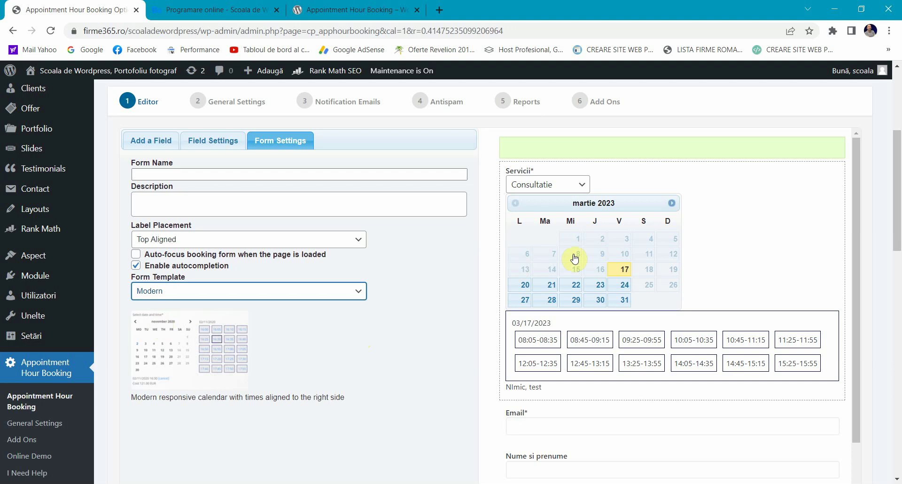
scroll(94, 335, down, 6)
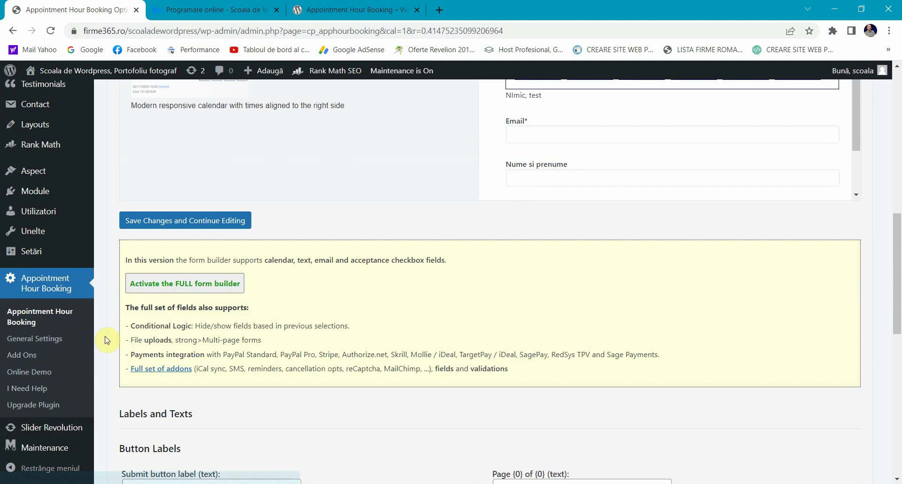
click(158, 221)
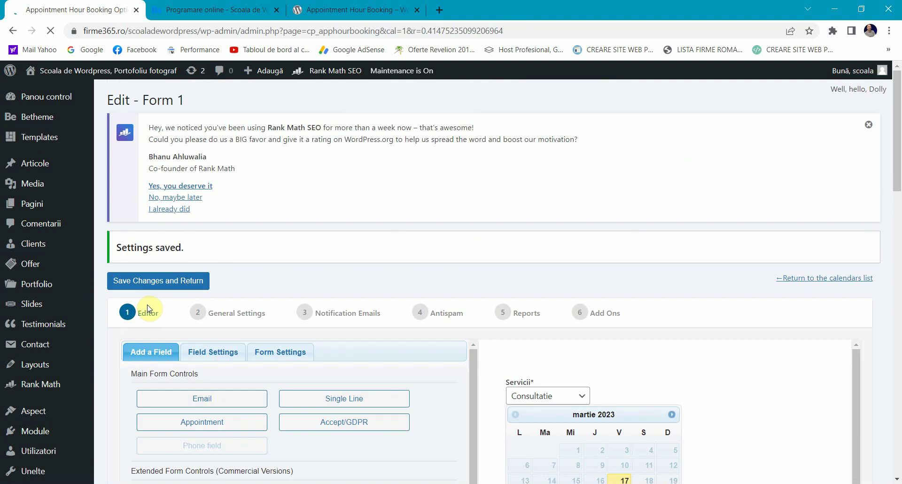
Step: Reload the public Programare online page and pick March 22 to check the Modern calendar's slots
scroll(147, 309, down, 3)
click(287, 239)
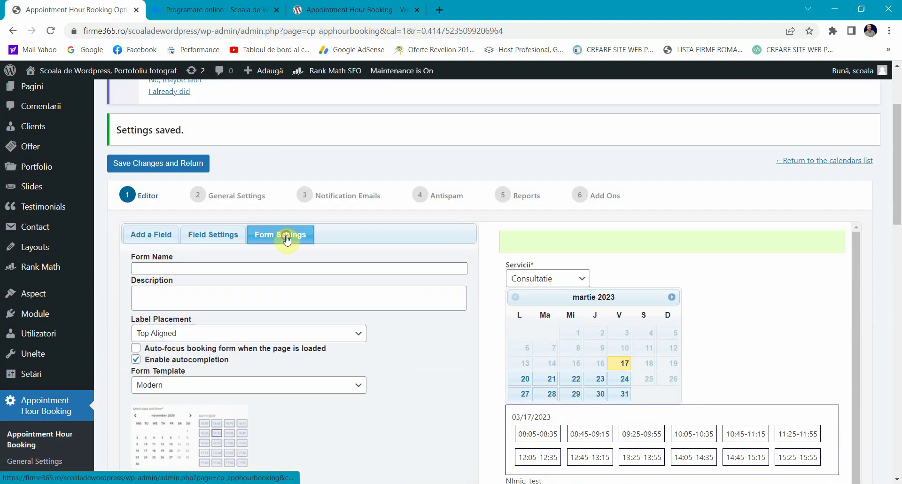
click(230, 10)
click(50, 31)
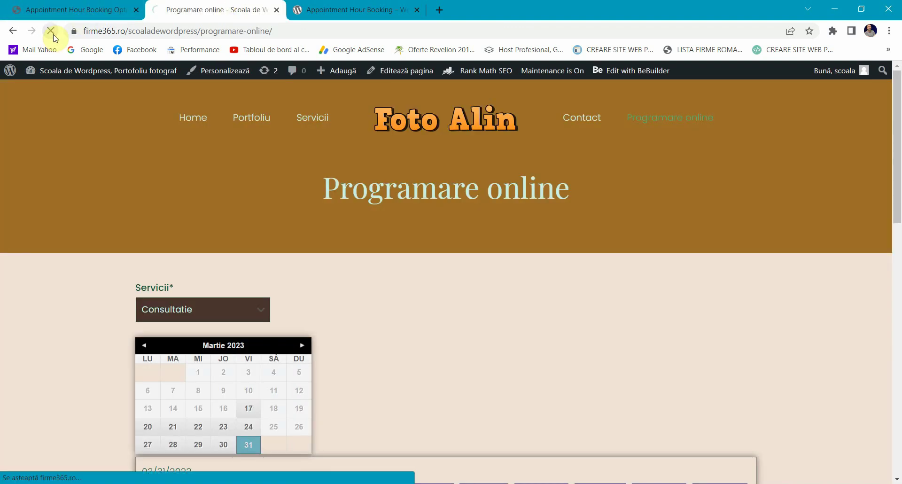
scroll(49, 175, down, 3)
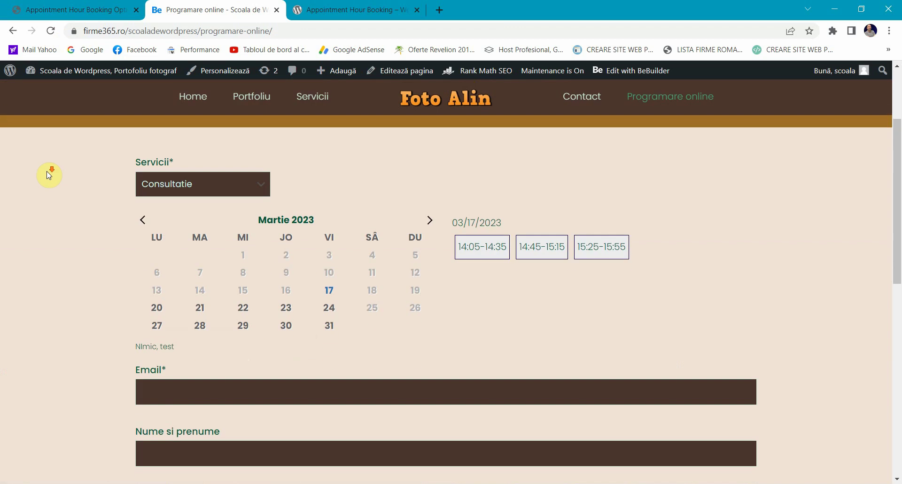
scroll(50, 175, down, 2)
scroll(45, 176, up, 3)
click(243, 315)
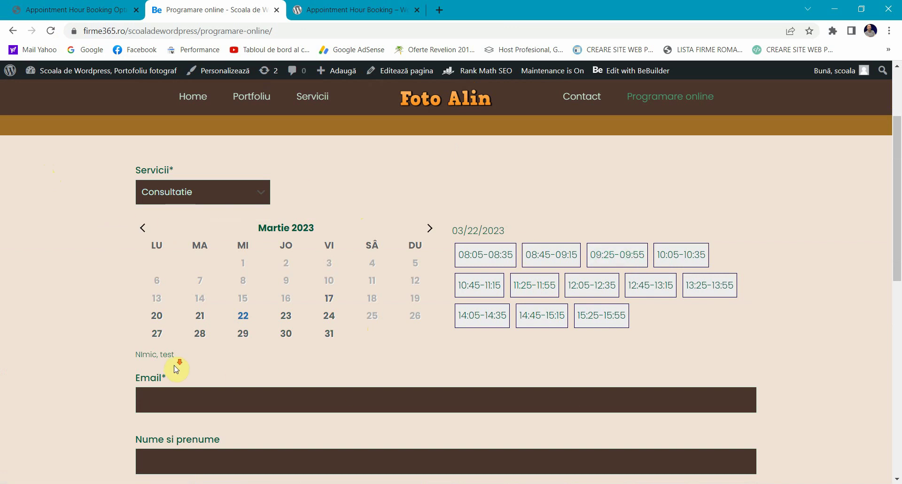
scroll(177, 368, down, 2)
scroll(177, 368, up, 4)
click(94, 9)
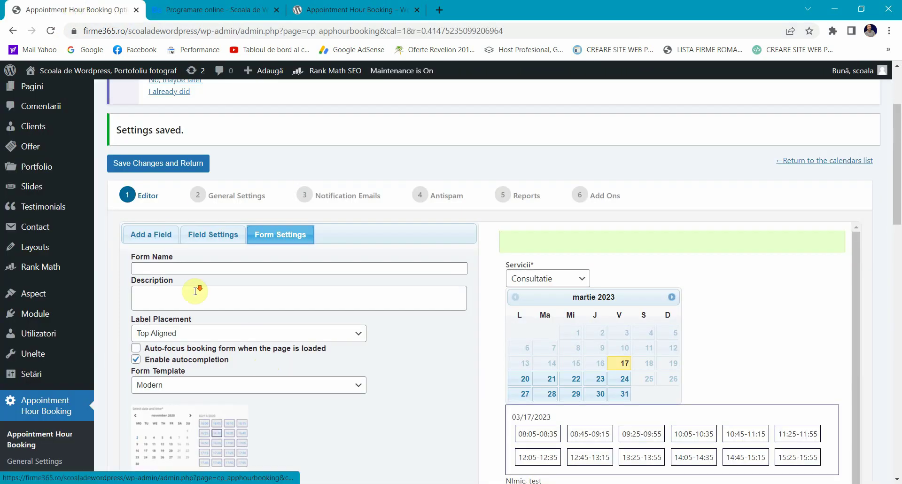
Step: Set Label Placement to Center Aligned, save and return, then reload the public booking page
scroll(195, 292, down, 1)
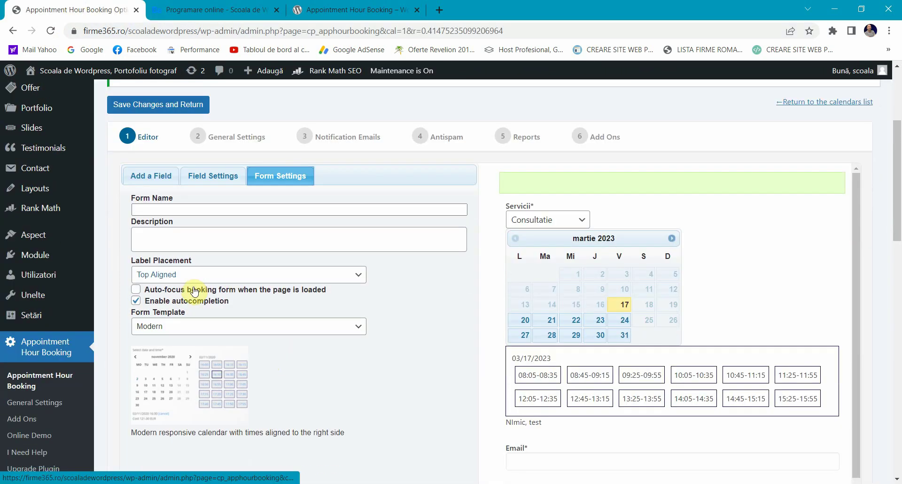
click(170, 273)
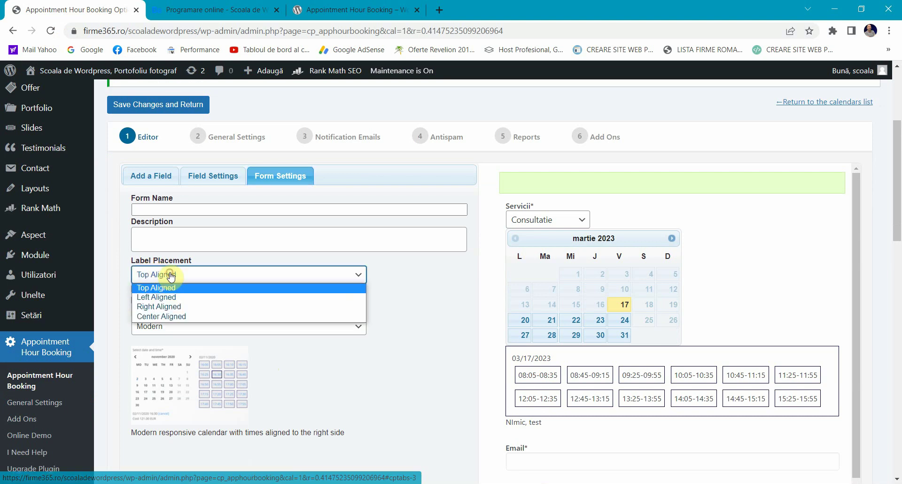
click(166, 316)
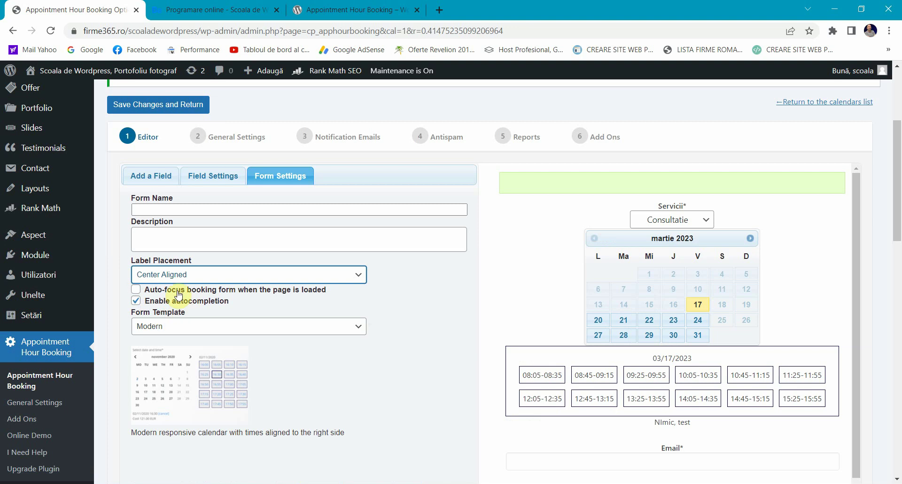
click(148, 102)
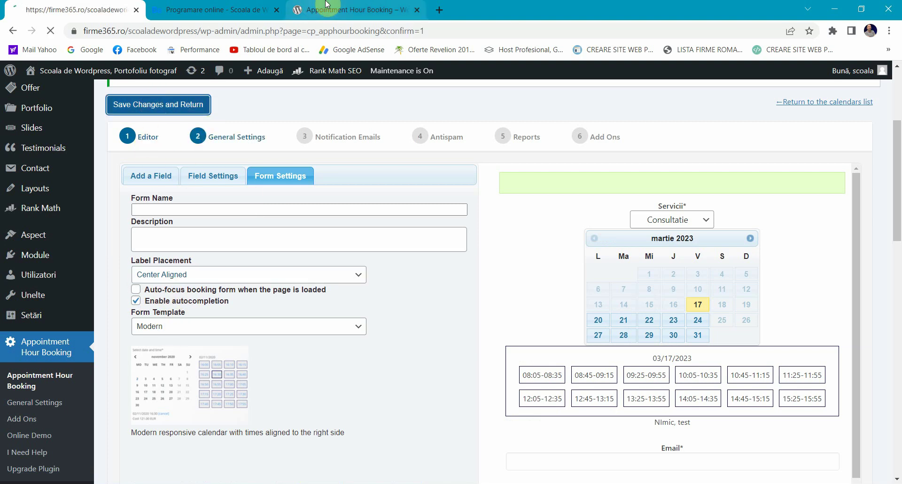
click(263, 10)
click(51, 31)
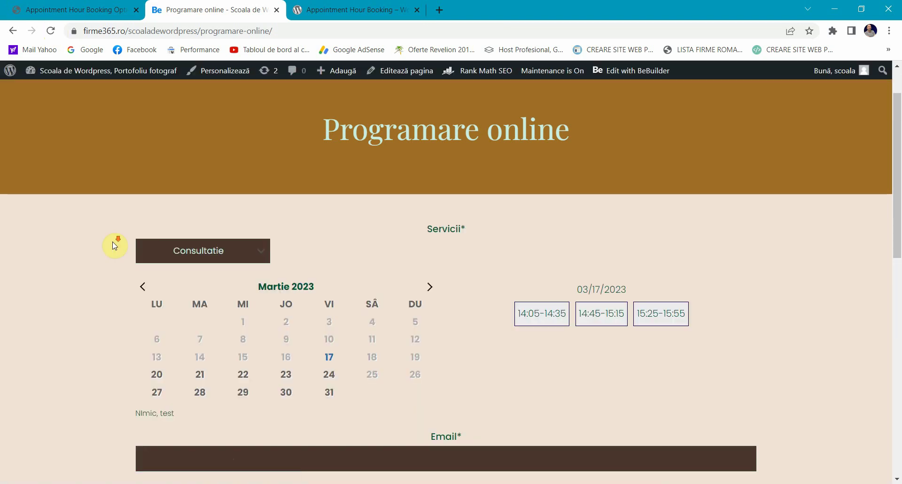
Step: Pick March 24 and March 31 on the booking page to view their time slots
scroll(115, 245, down, 1)
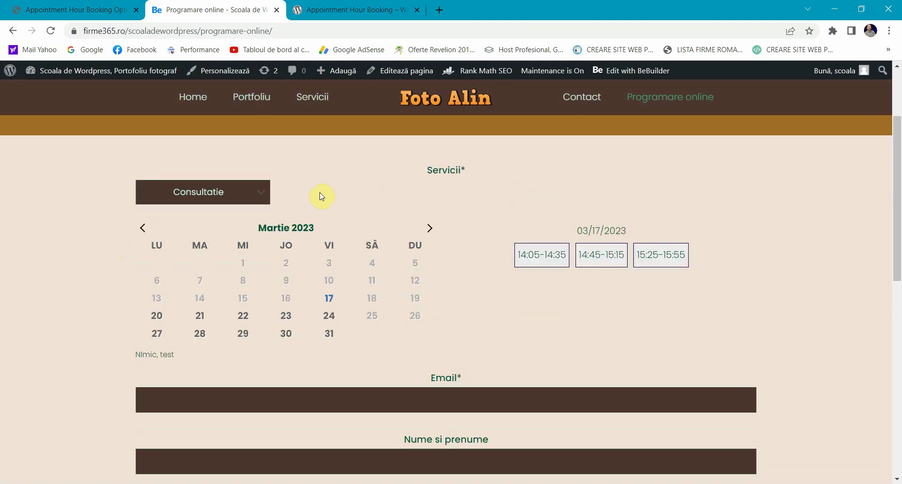
click(339, 312)
click(329, 334)
scroll(308, 301, down, 2)
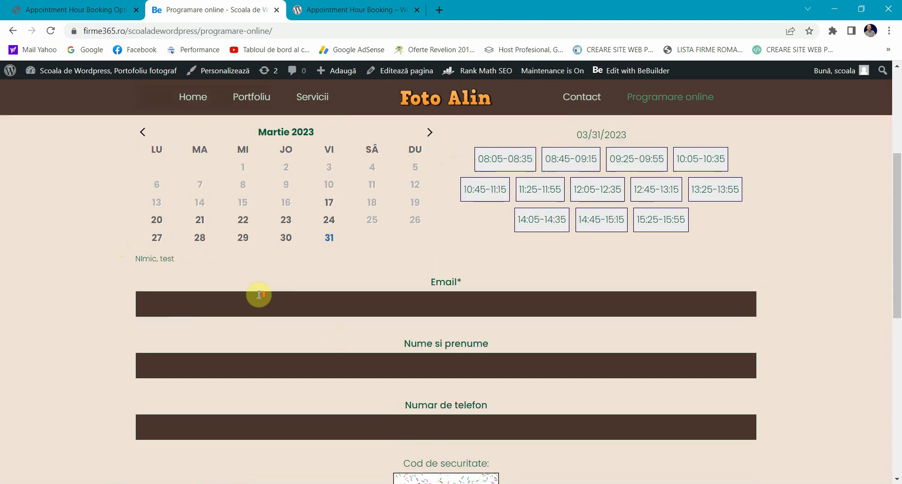
scroll(258, 295, up, 3)
click(115, 8)
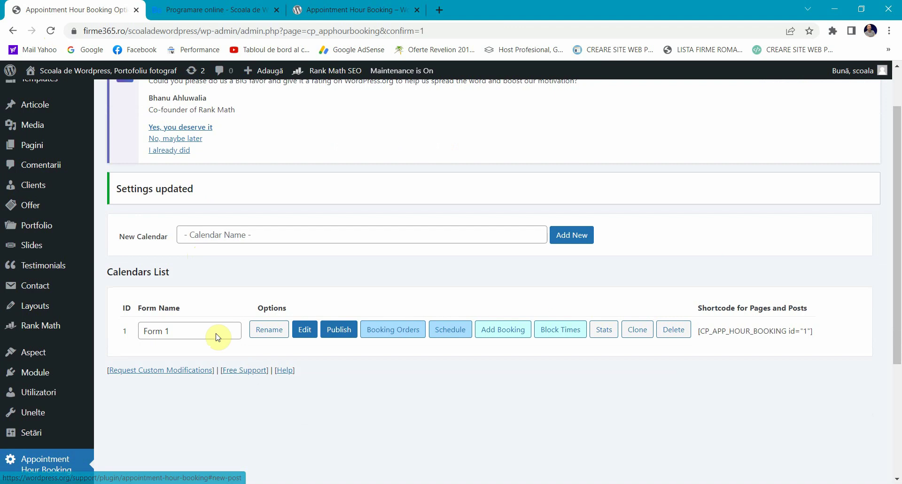
Step: Review the centred booking form fields, including Email, then return to the admin calendars list
click(198, 6)
scroll(281, 253, down, 3)
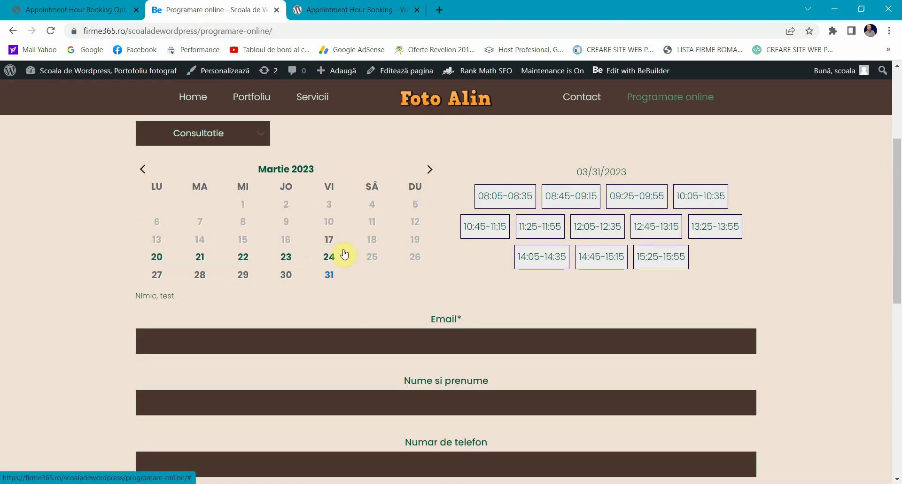
scroll(345, 252, down, 1)
click(315, 278)
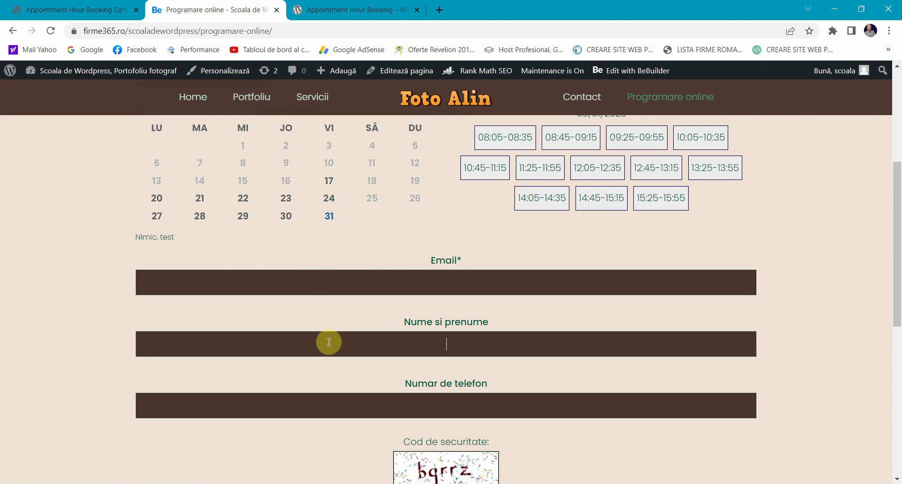
scroll(467, 284, down, 2)
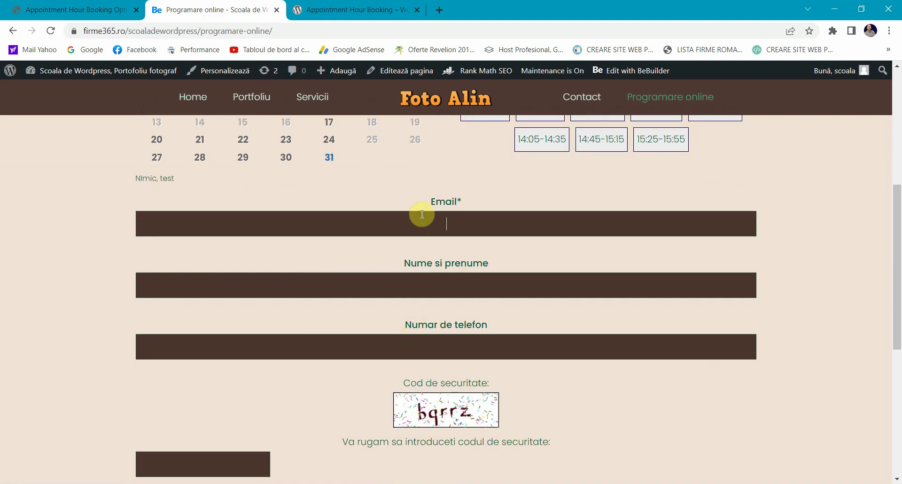
scroll(422, 214, down, 2)
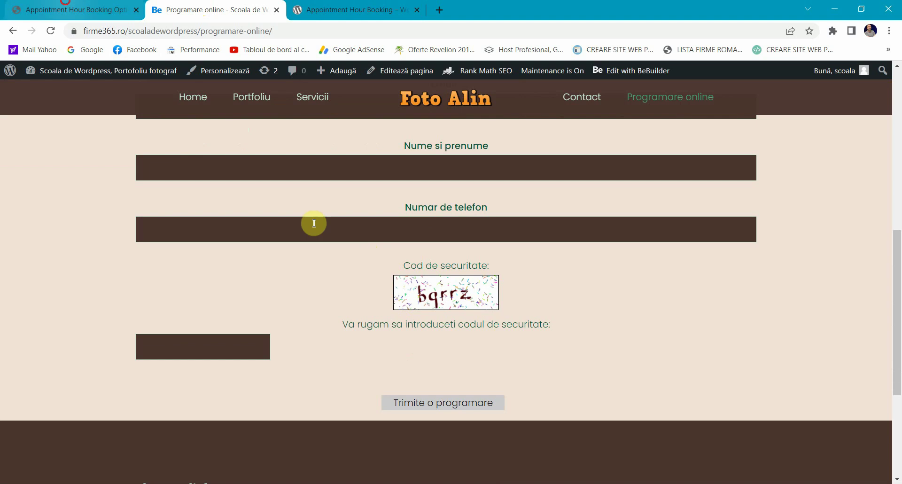
key(ctrl+shift+Tab)
scroll(195, 268, up, 2)
Step: Open Form 1 for editing and add an Accept/GDPR acceptance field to the end of the form
scroll(133, 268, down, 2)
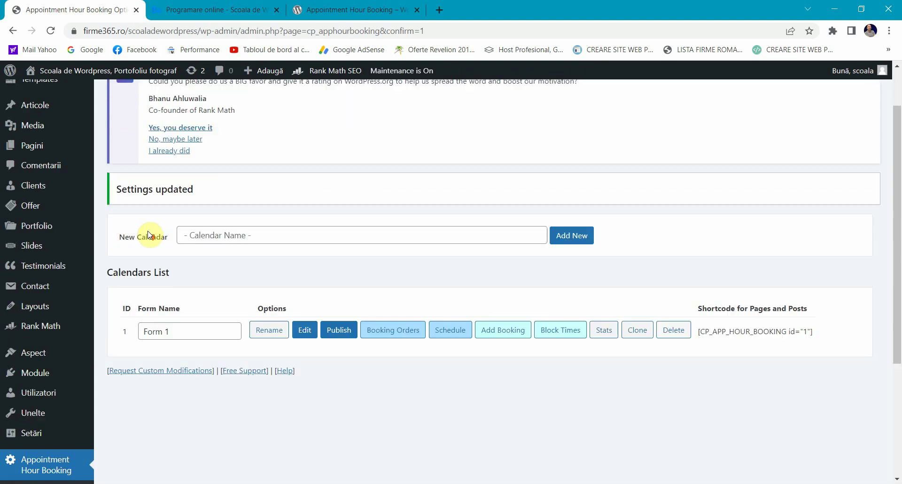
click(305, 329)
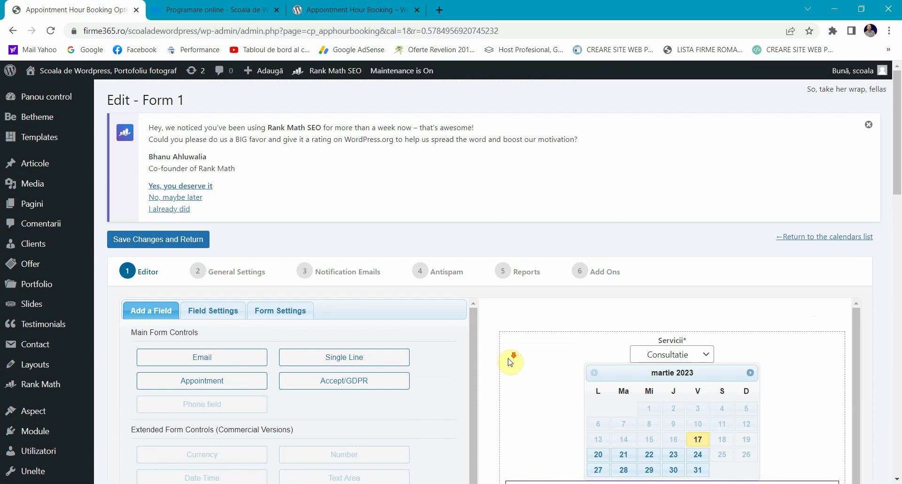
scroll(513, 339, down, 1)
scroll(514, 339, down, 5)
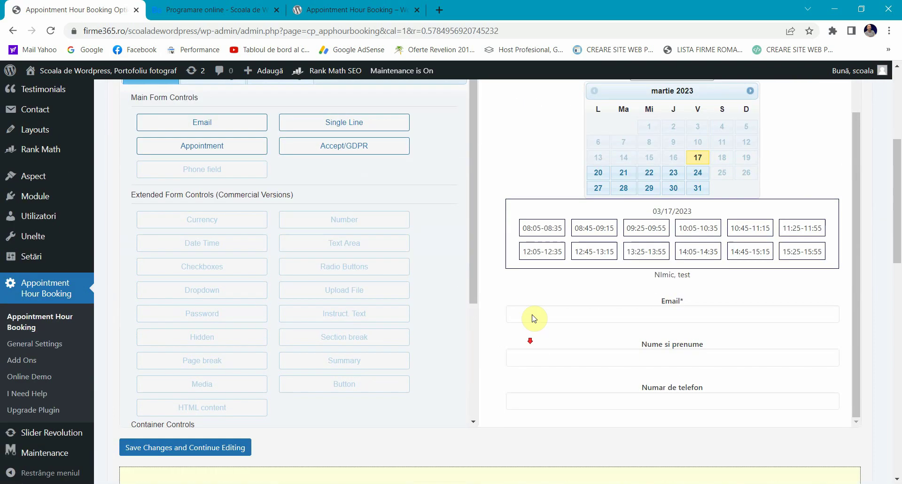
click(345, 147)
scroll(653, 303, down, 1)
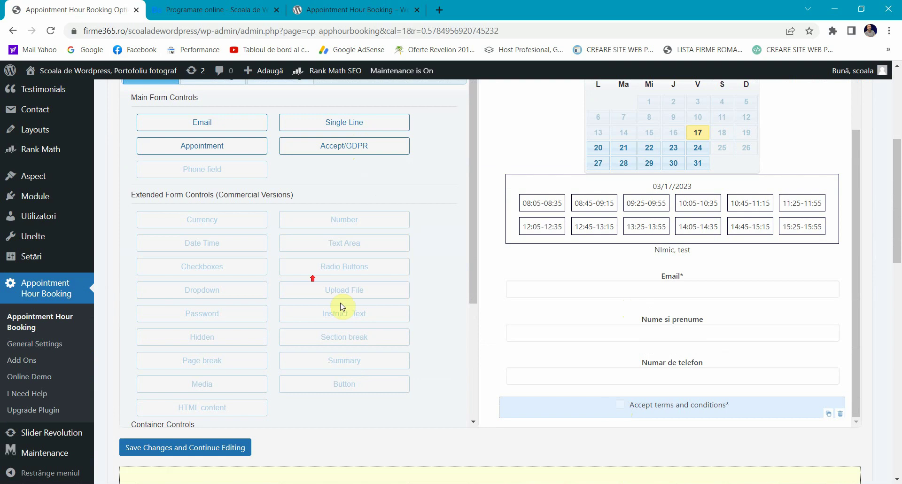
scroll(308, 278, up, 4)
scroll(660, 383, down, 4)
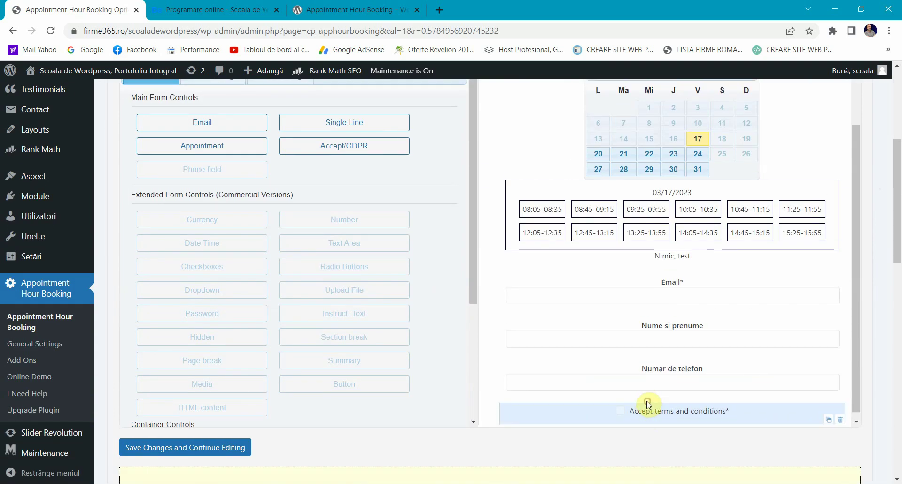
Step: Label the acceptance field 'Aceptare termeni si conditii' and set its value to 'Accept'
click(632, 408)
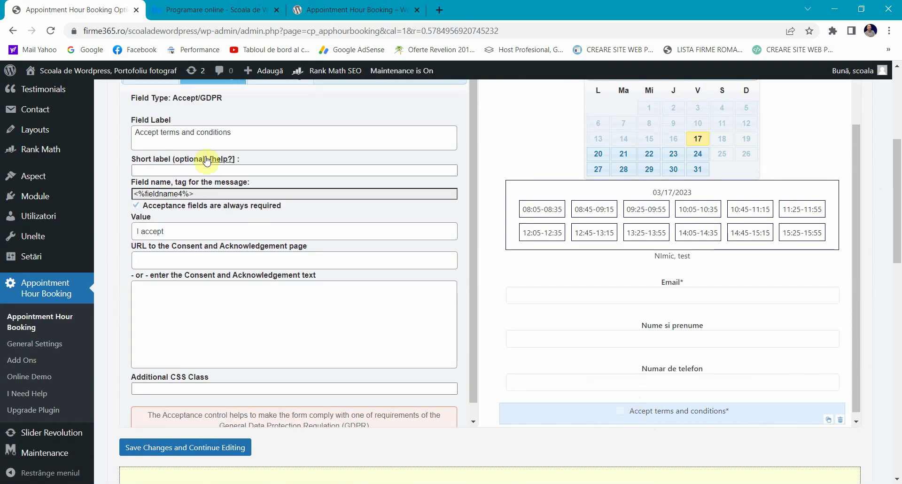
drag(247, 132, 72, 127)
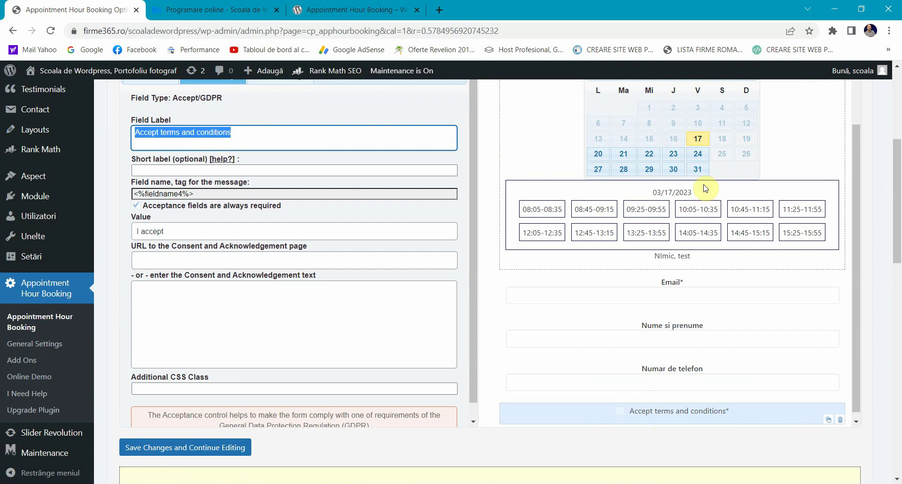
text(Aceptare term)
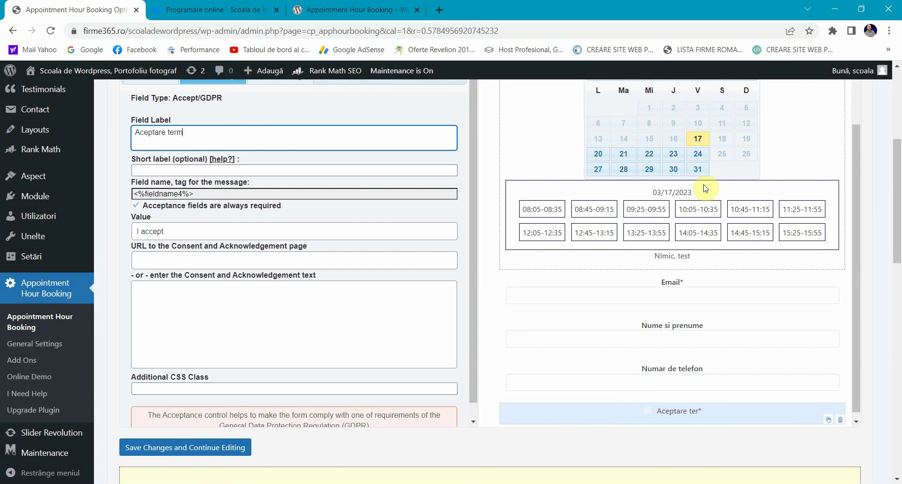
text(eni si conditii)
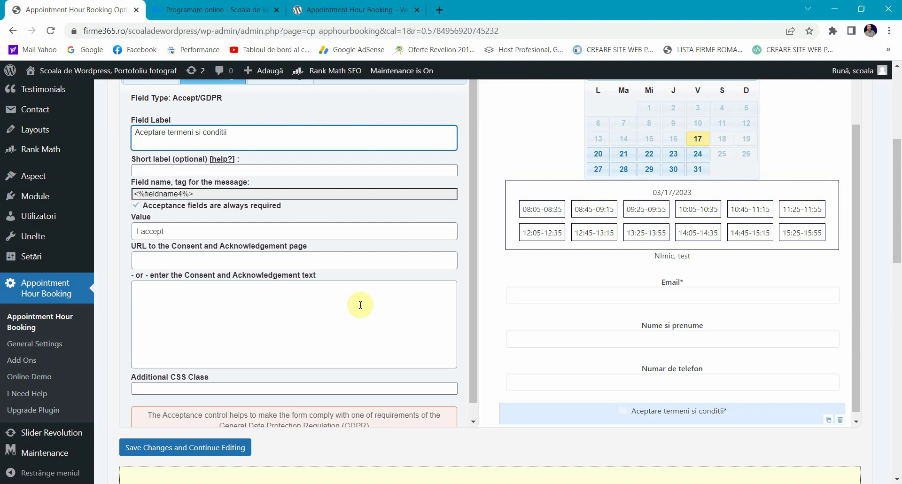
click(188, 224)
triple_click(179, 228)
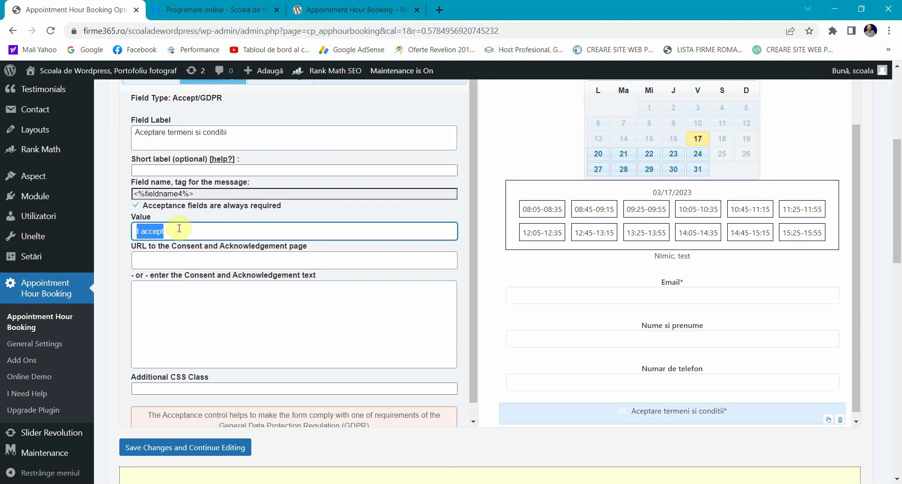
text(A)
click(184, 316)
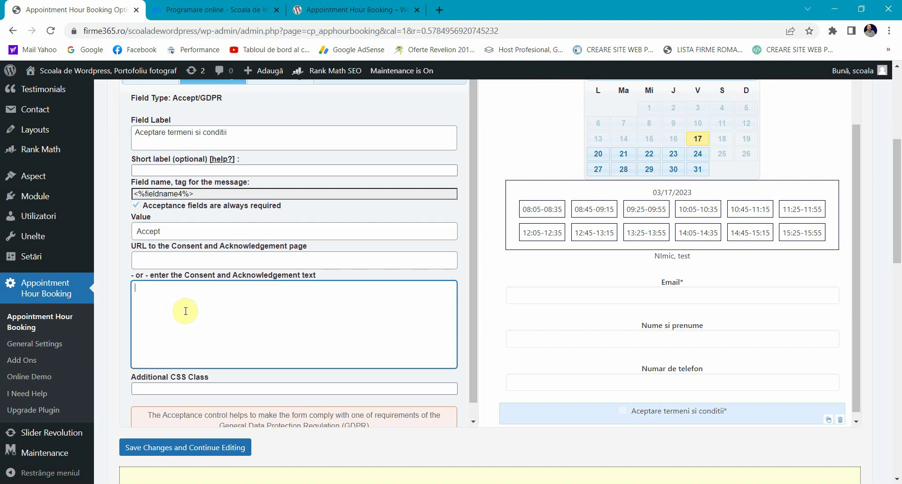
Step: Save the form changes and keep editing, confirming 'Settings saved.'
scroll(186, 311, down, 1)
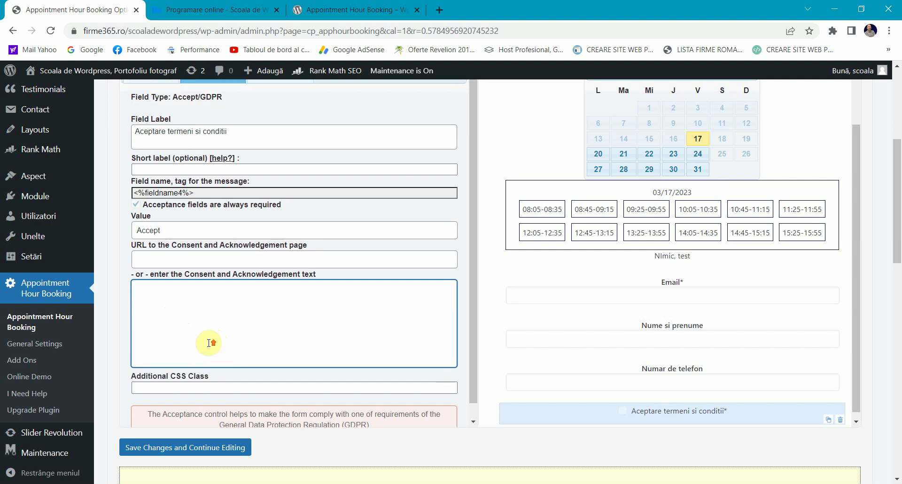
click(183, 453)
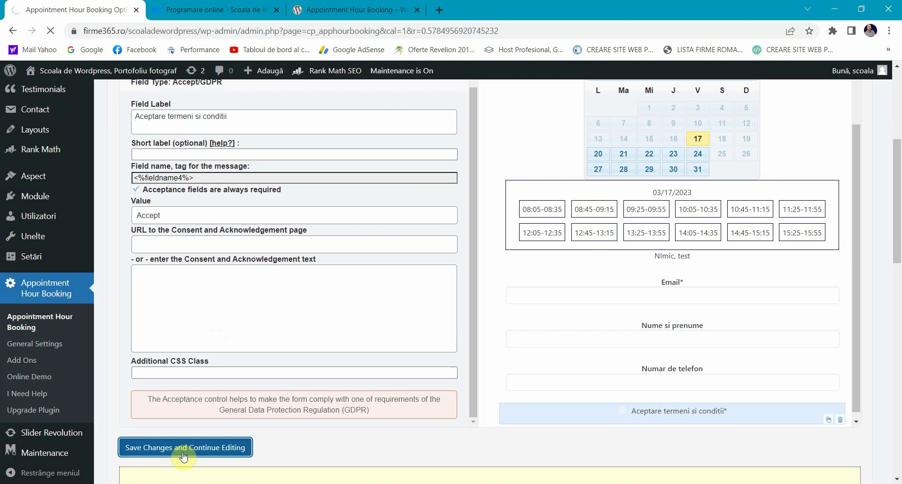
scroll(265, 317, down, 1)
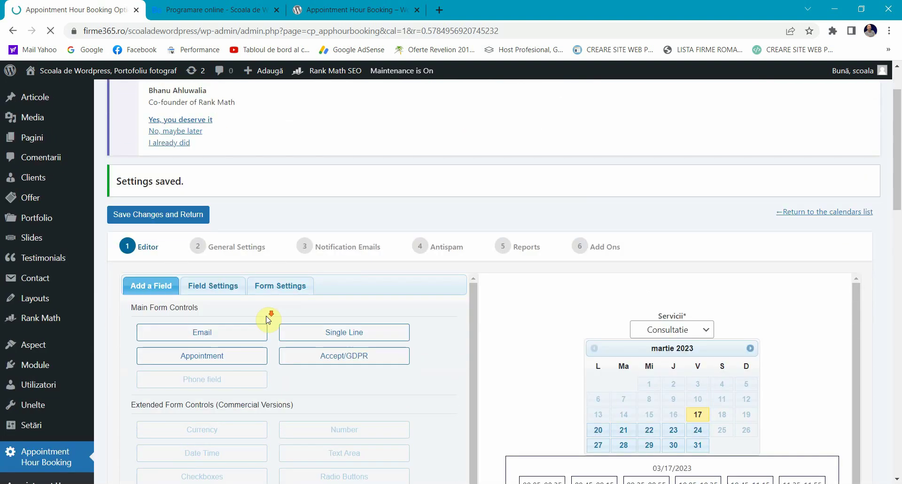
scroll(266, 318, down, 5)
scroll(620, 240, up, 6)
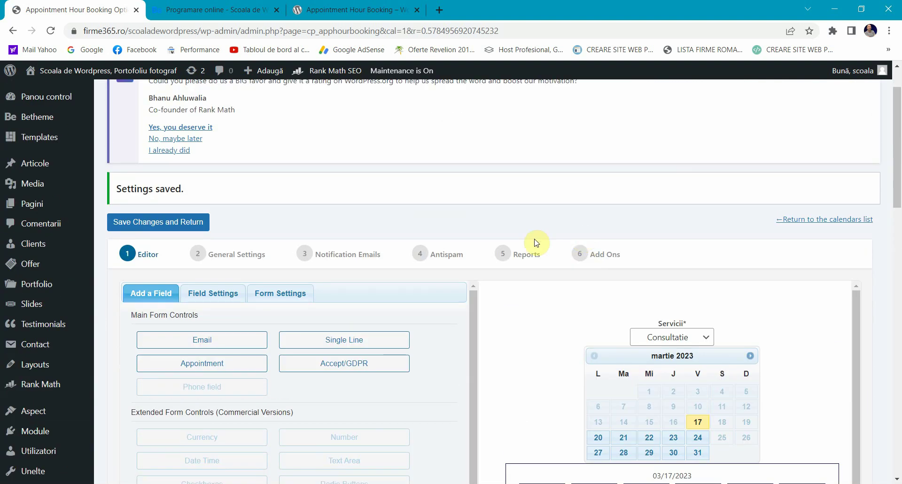
Step: Save the form, return to the calendars list and go to Form 1's time-blocking page
click(148, 228)
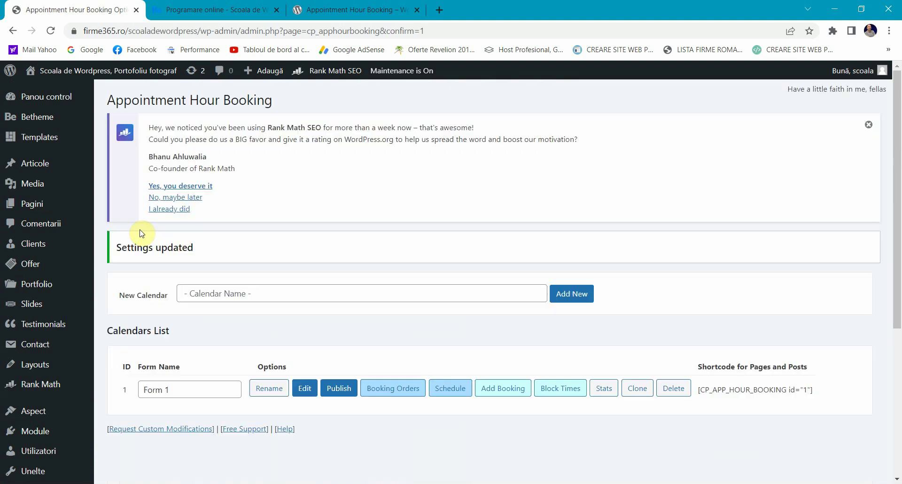
scroll(175, 234, down, 3)
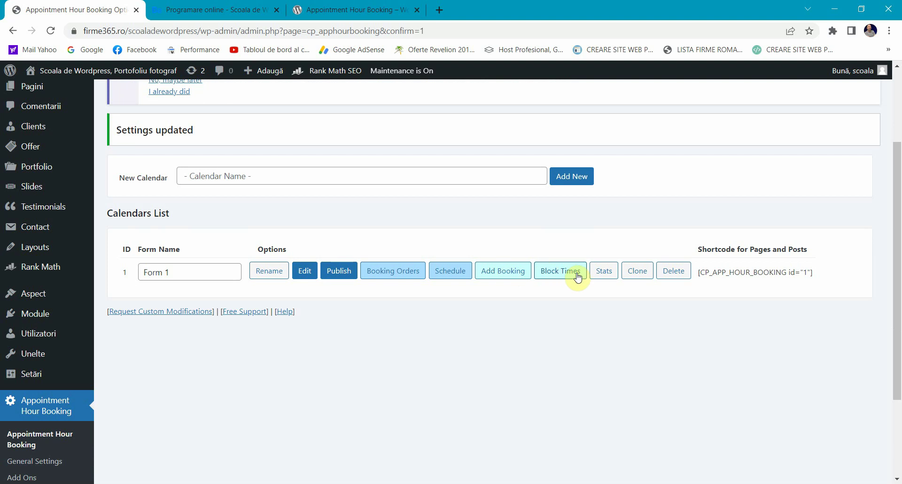
click(562, 274)
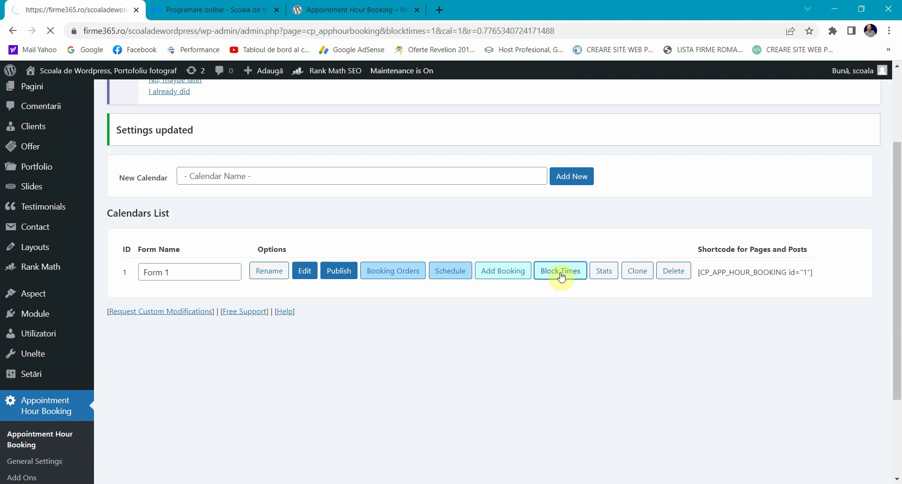
scroll(419, 274, down, 3)
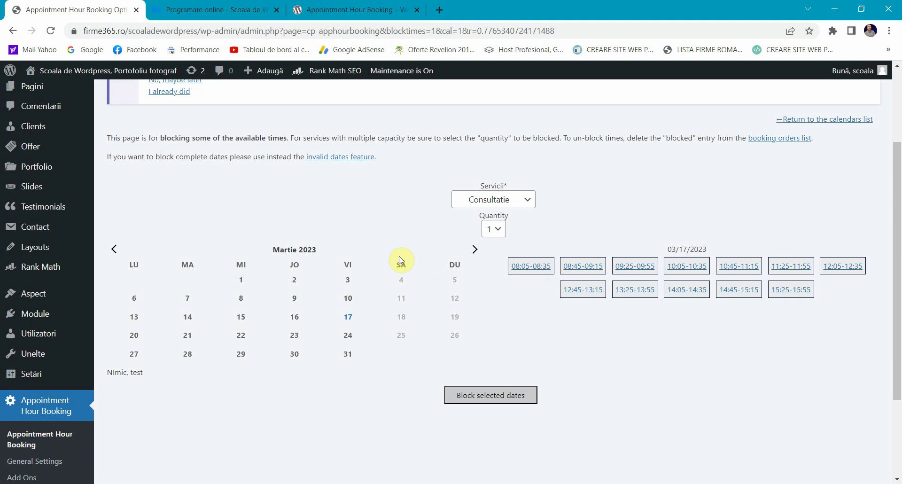
scroll(400, 260, down, 1)
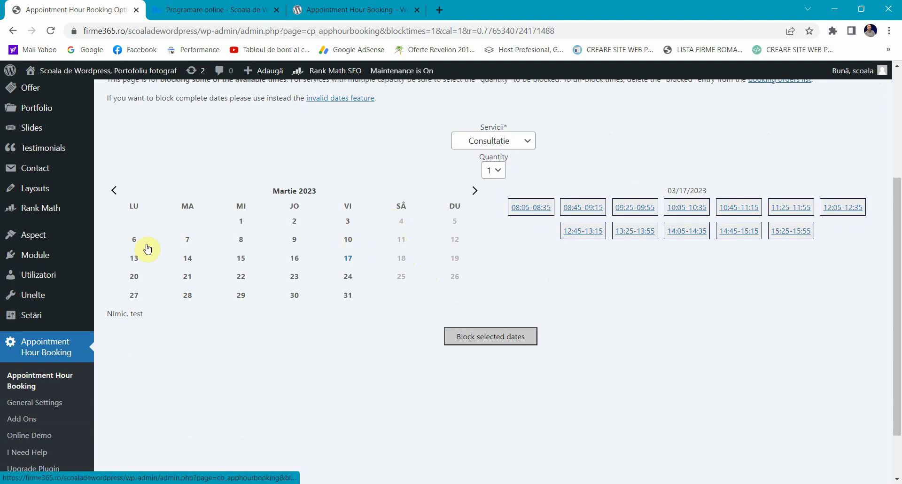
Step: Switch the service to Cumparare lentile and block its 09:00-10:00 slot
click(483, 144)
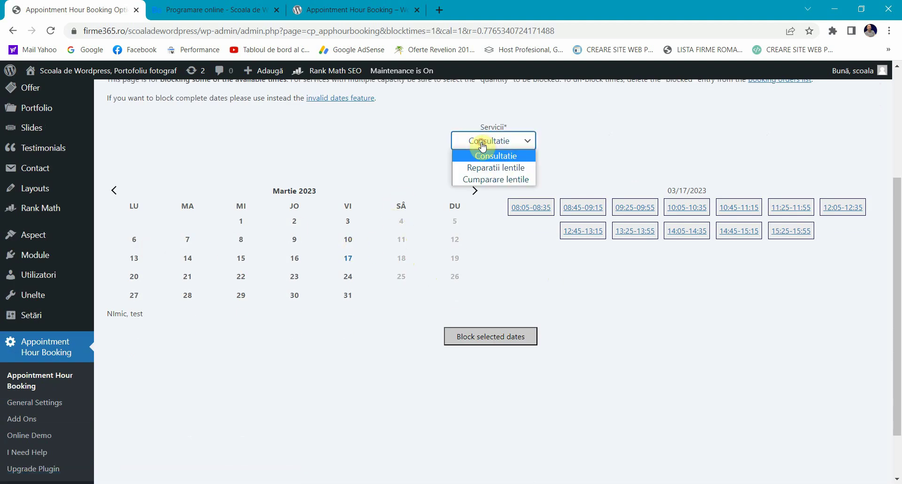
click(617, 141)
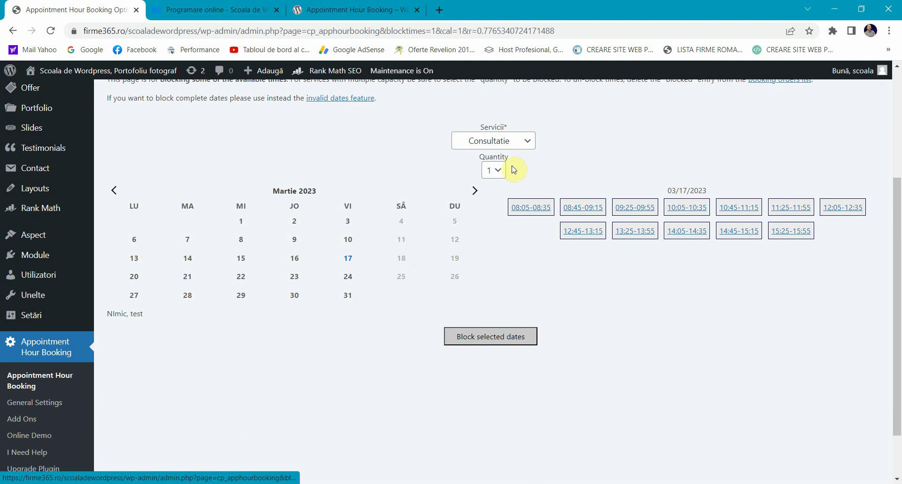
click(479, 140)
click(494, 167)
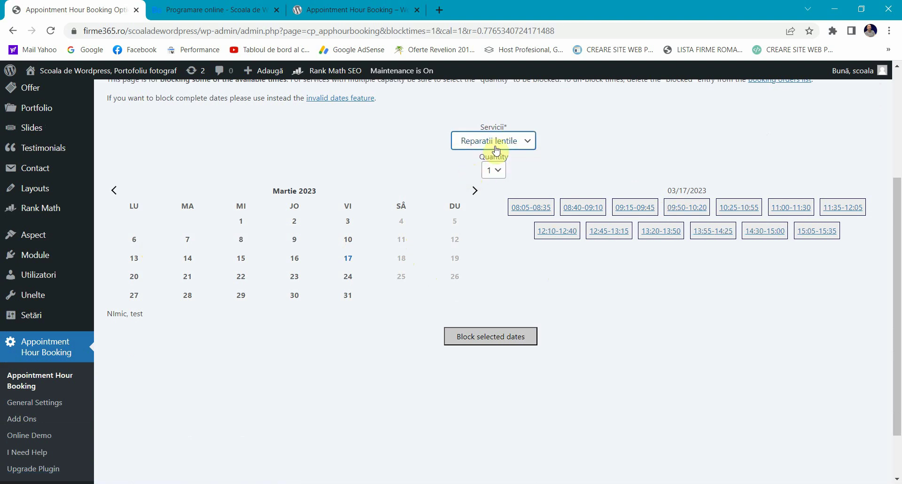
click(497, 150)
click(493, 177)
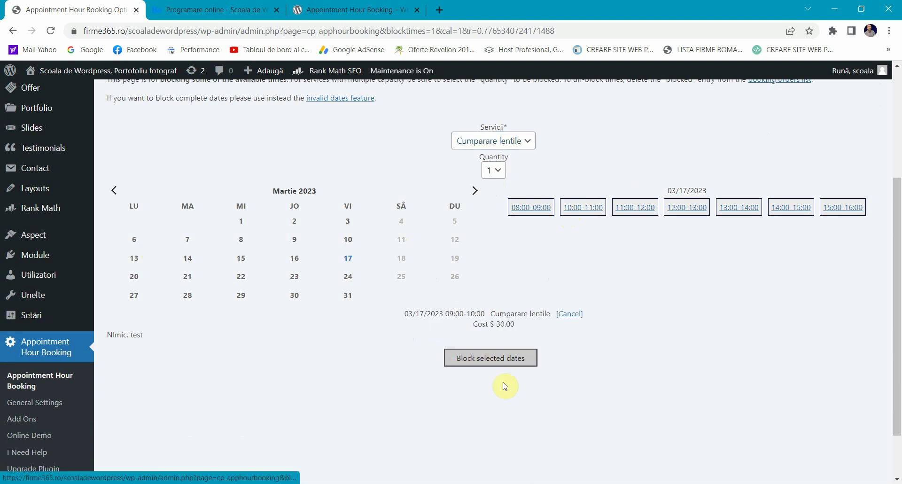
click(482, 364)
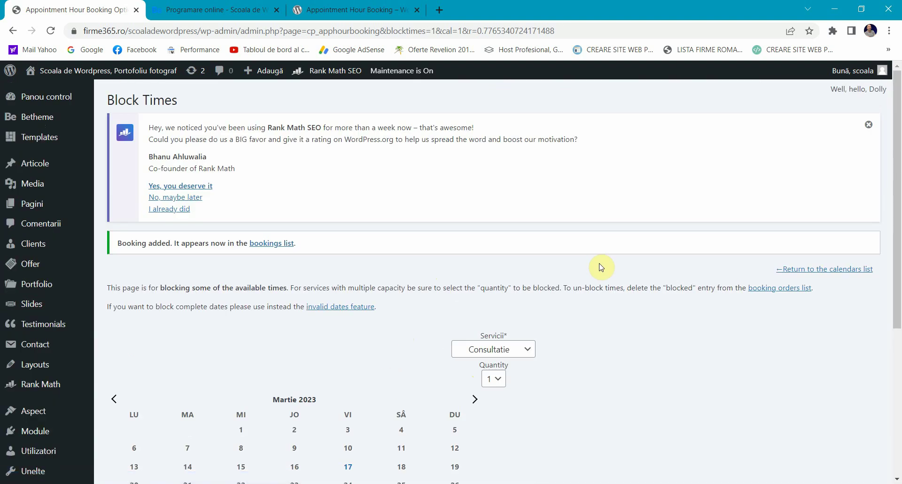
Step: On March 17, block the Consultatie 14:05-14:35 and 08:05-08:35 slots
scroll(602, 267, down, 5)
click(349, 231)
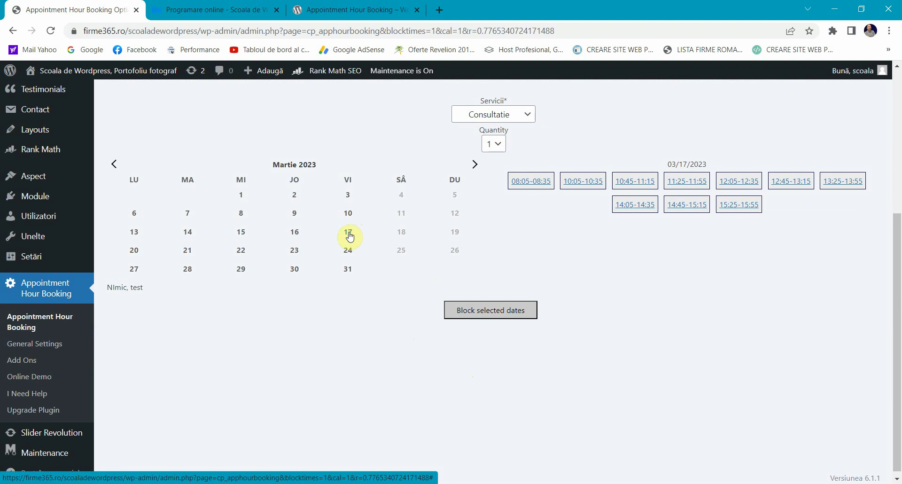
click(623, 205)
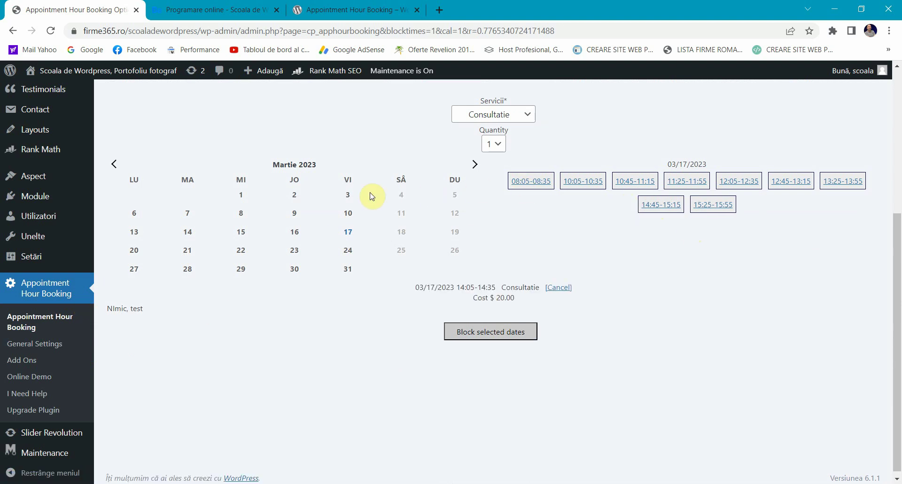
click(529, 184)
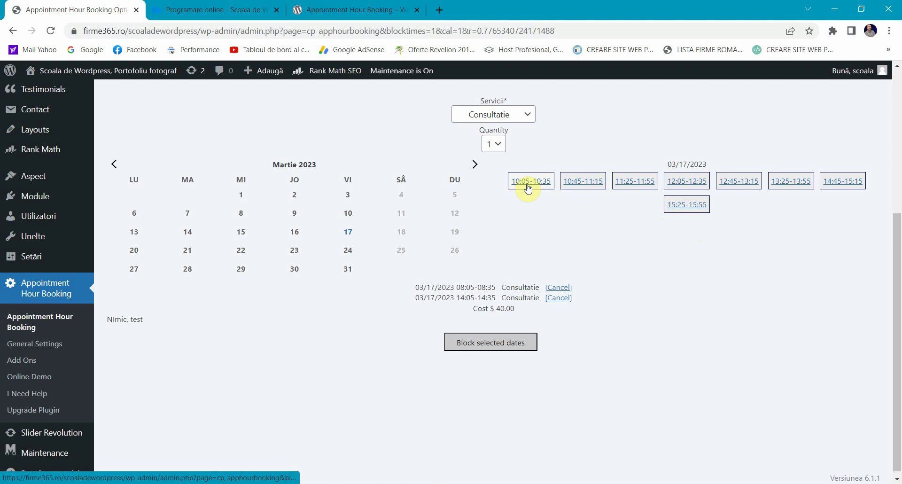
click(489, 345)
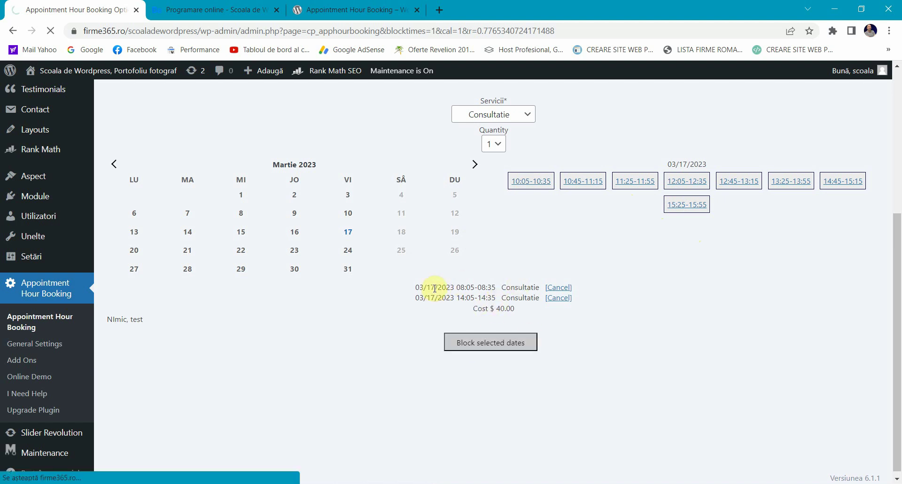
Step: Block the 10:05-10:35 slot on 03/17/2023
scroll(428, 324, up, 2)
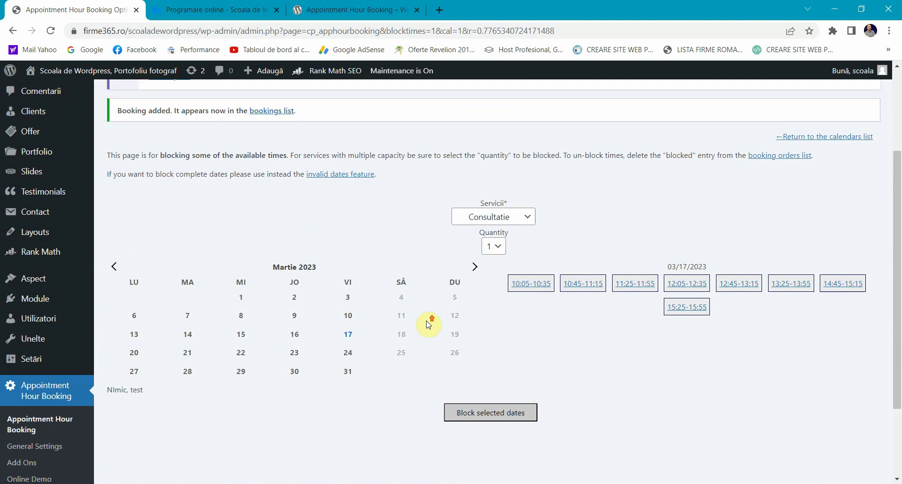
scroll(429, 324, down, 1)
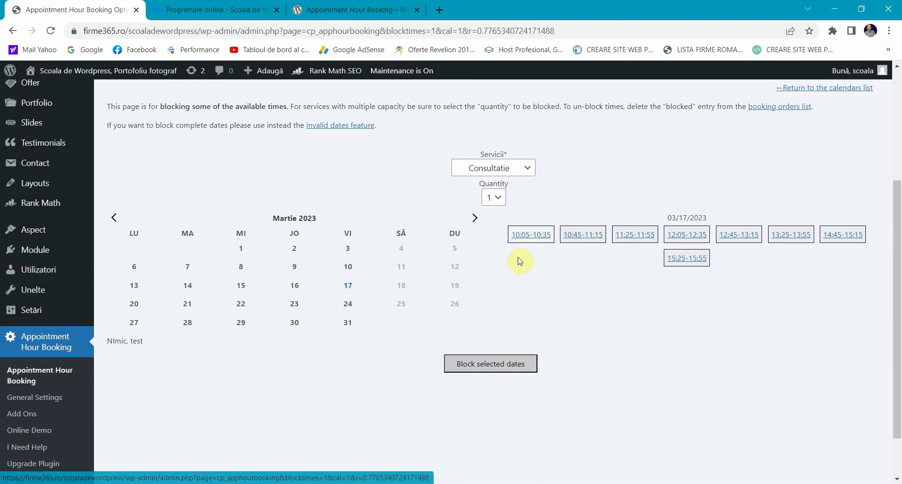
click(547, 234)
scroll(517, 314, down, 1)
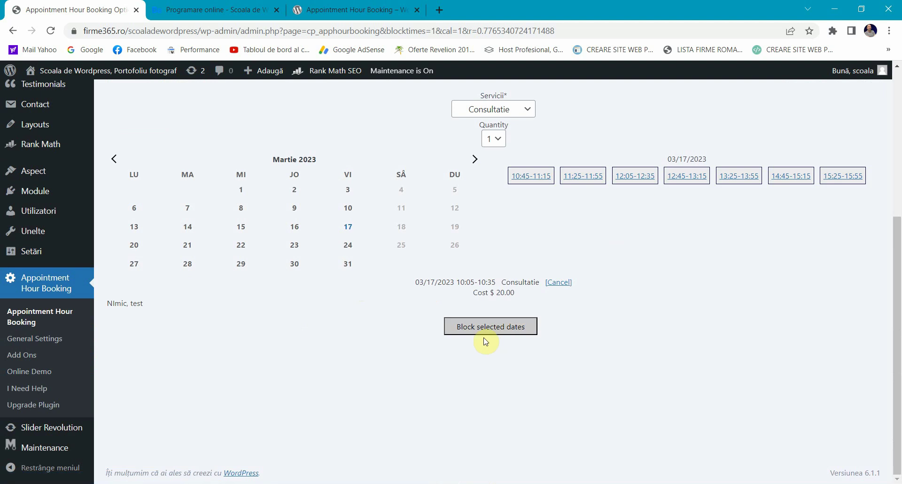
click(475, 329)
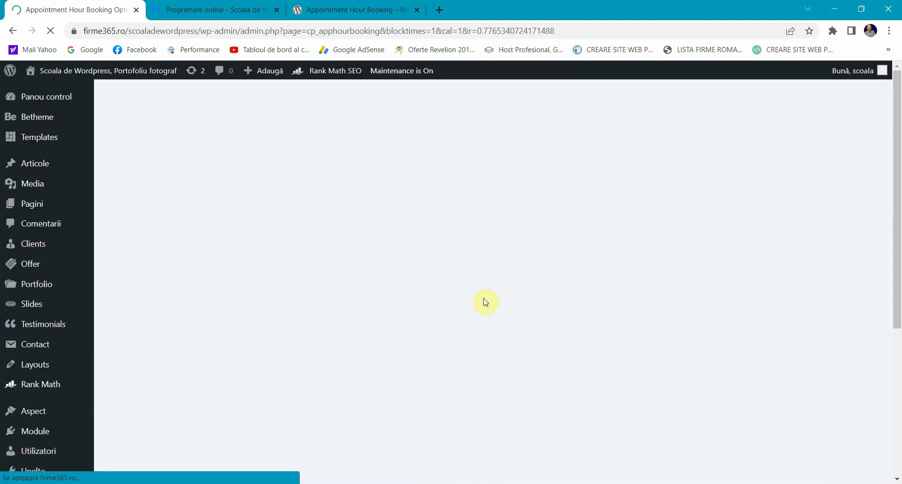
scroll(483, 302, down, 4)
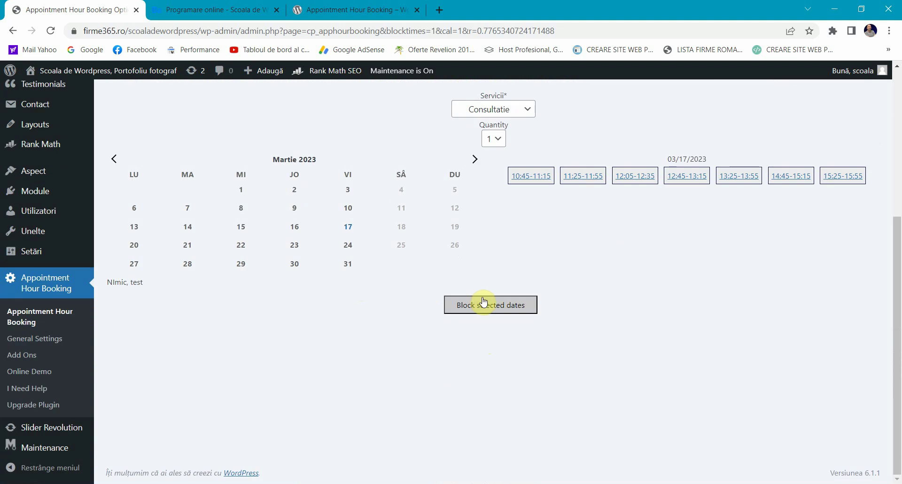
Step: Go to the plugin's General Settings and review the e-mail and Troubleshoot sections
click(27, 340)
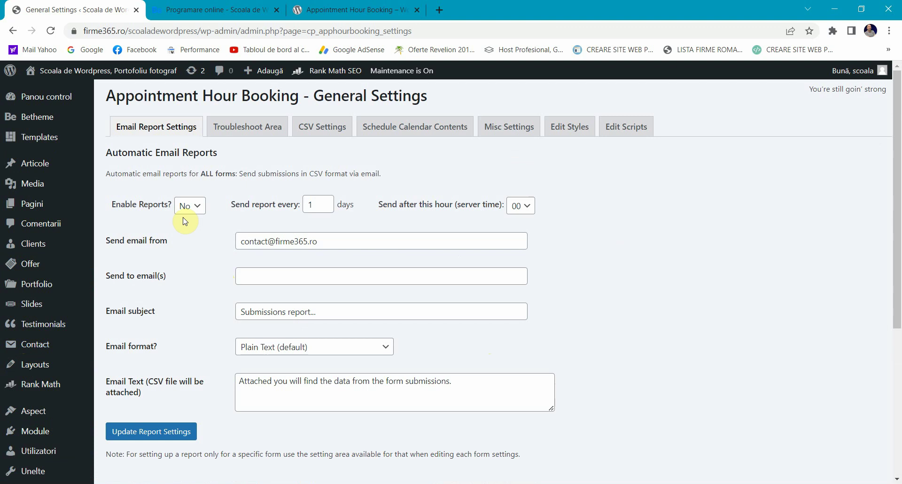
scroll(178, 277, down, 4)
scroll(180, 281, up, 4)
click(326, 241)
click(185, 289)
click(238, 126)
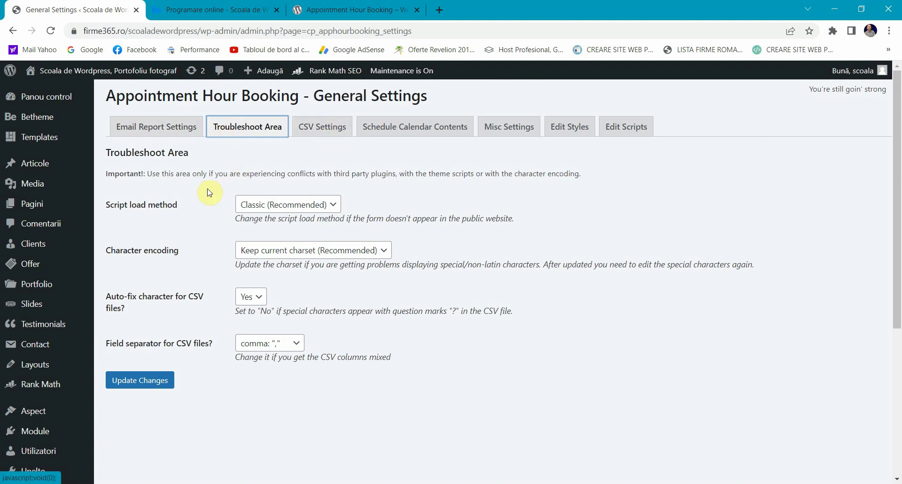
double_click(123, 210)
click(122, 211)
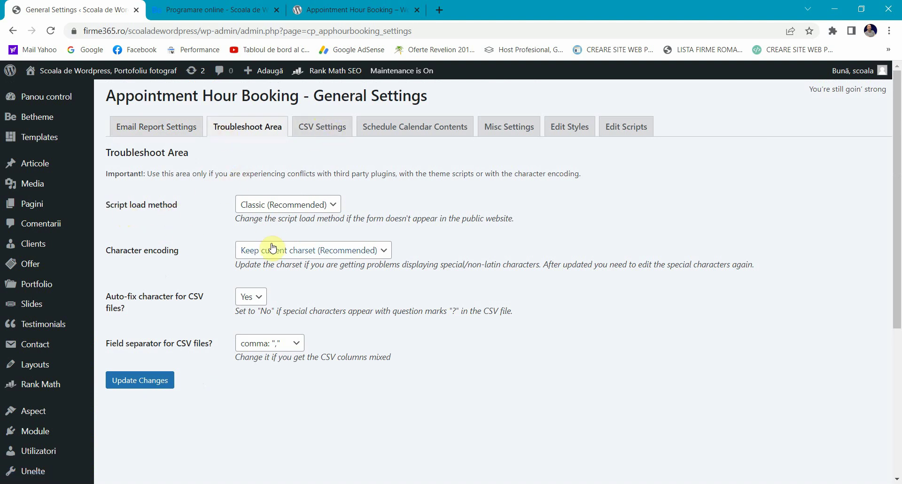
Step: Browse the CSV, Misc, Edit Styles and Edit Scripts sections, then return to e-mail reports
click(304, 124)
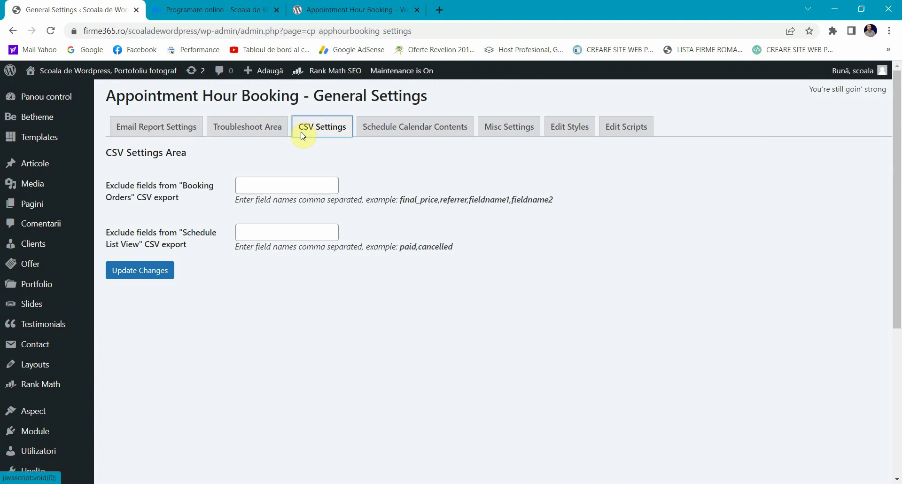
click(502, 130)
click(569, 127)
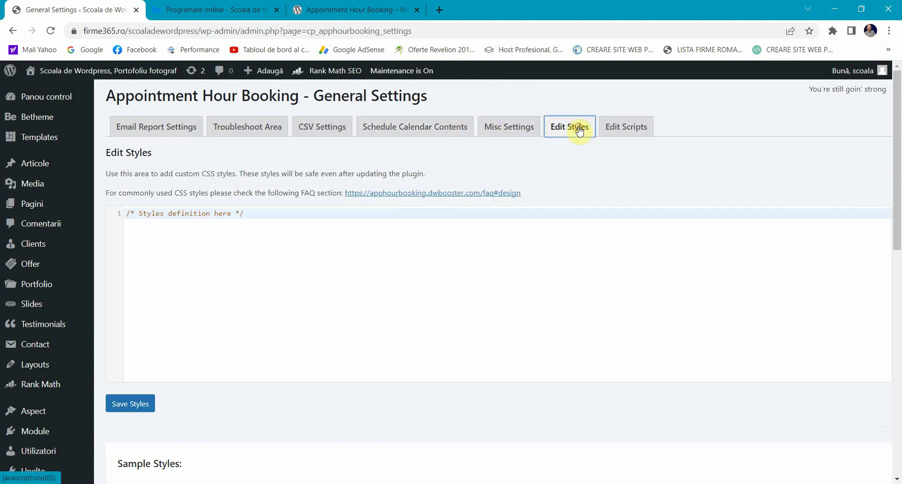
click(308, 229)
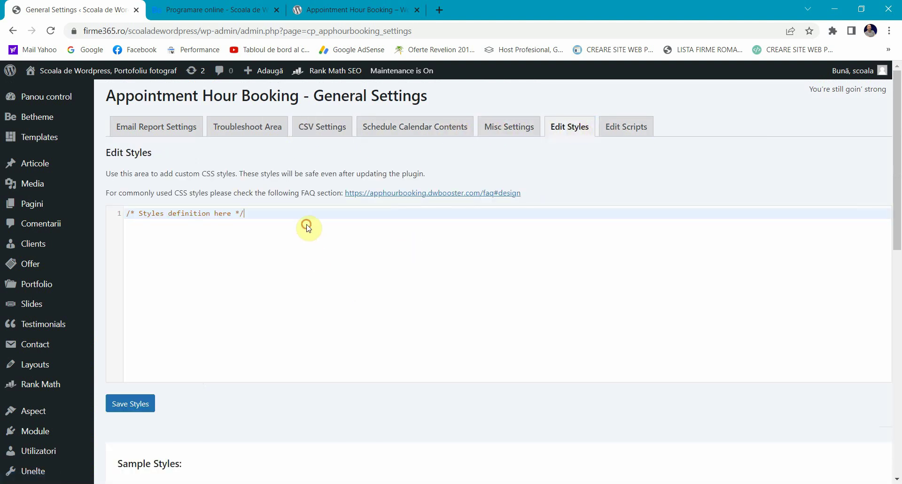
click(634, 126)
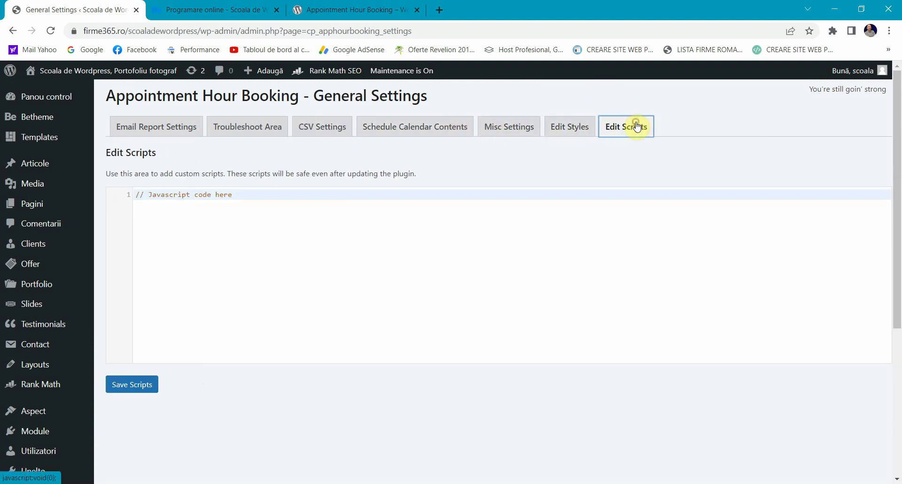
click(151, 134)
scroll(232, 287, down, 5)
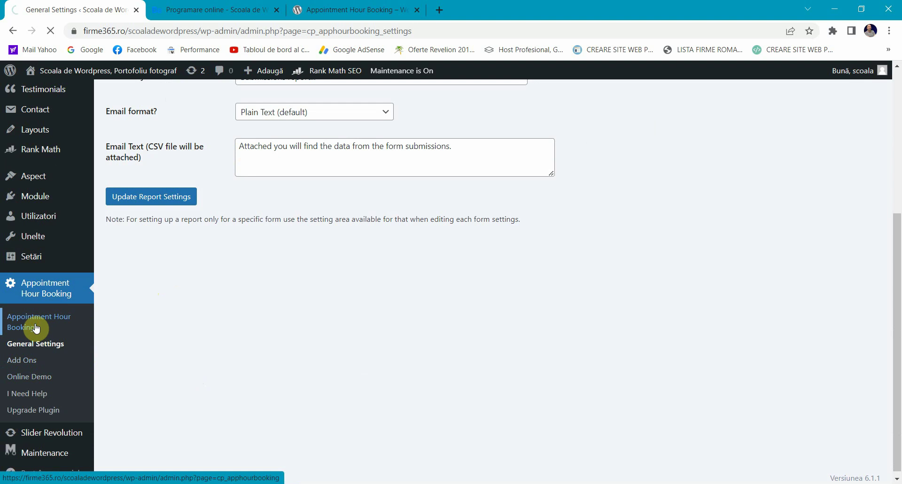
scroll(312, 242, down, 3)
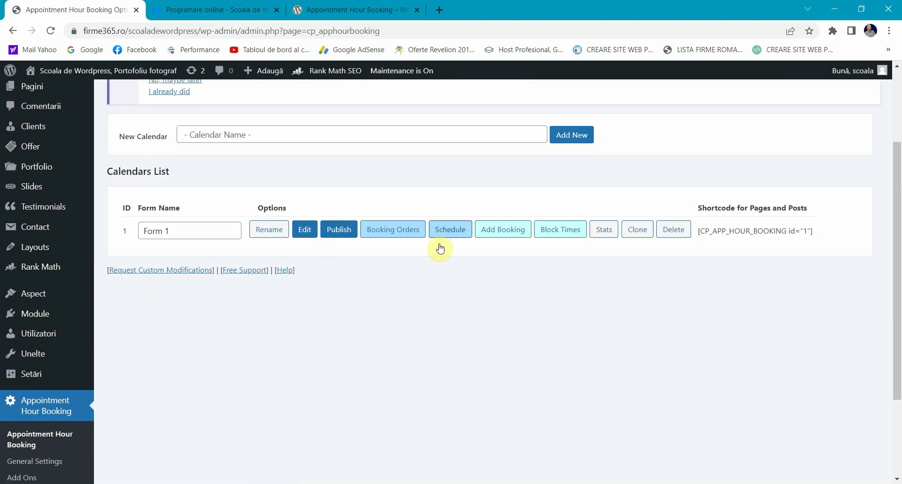
click(403, 238)
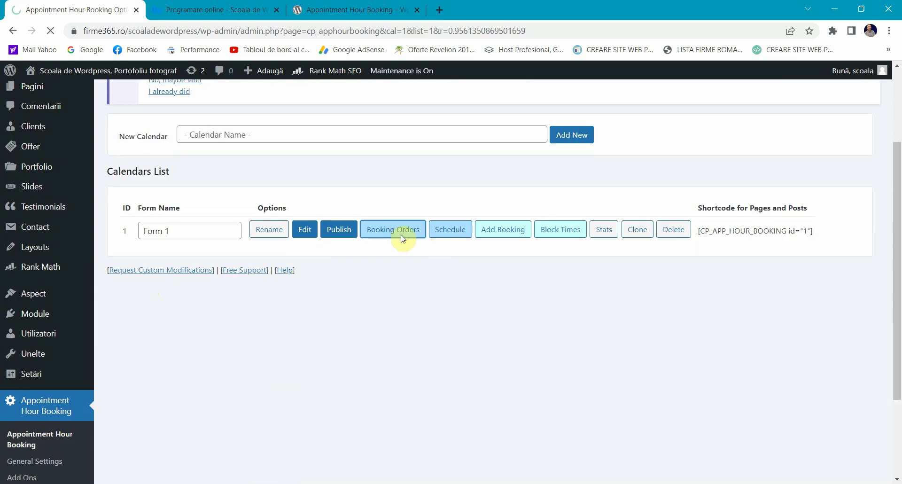
scroll(166, 275, down, 5)
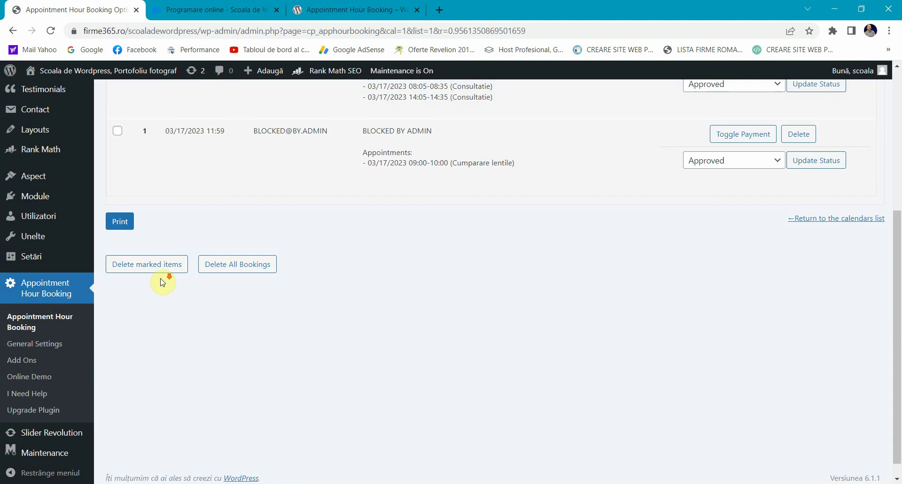
scroll(161, 285, up, 5)
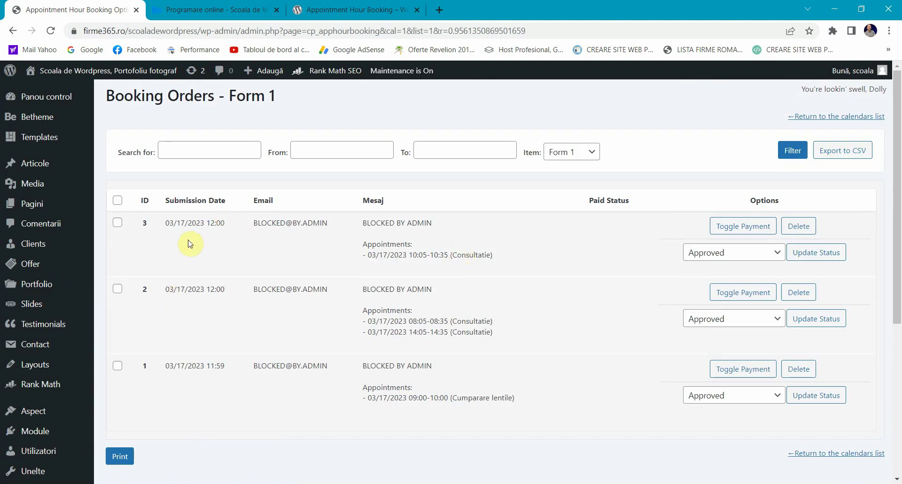
double_click(164, 222)
click(244, 256)
scroll(257, 262, down, 4)
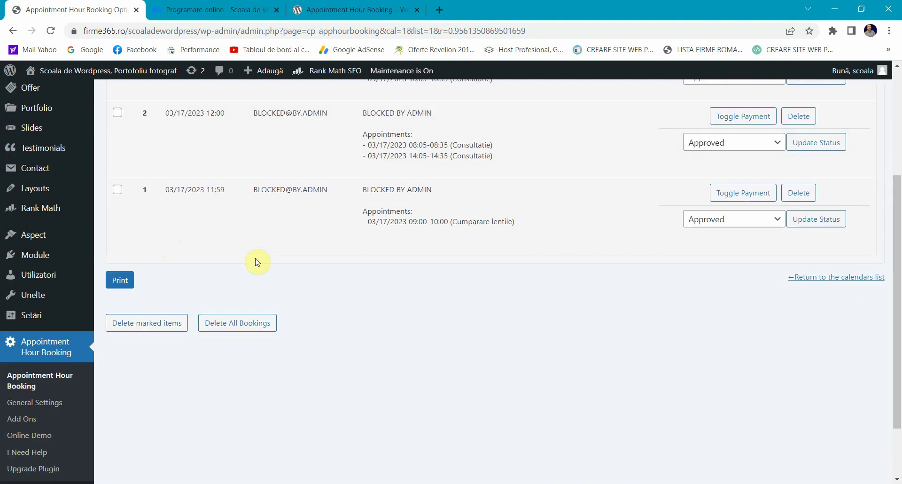
scroll(257, 262, up, 4)
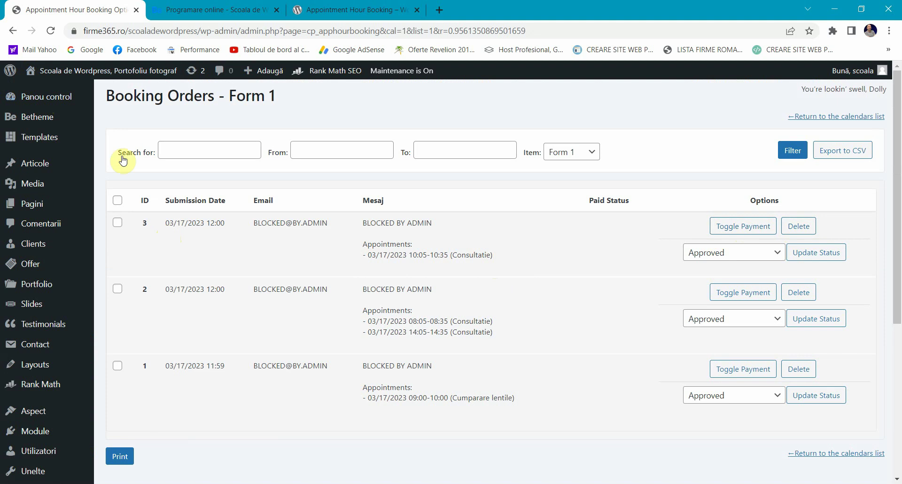
scroll(58, 318, down, 4)
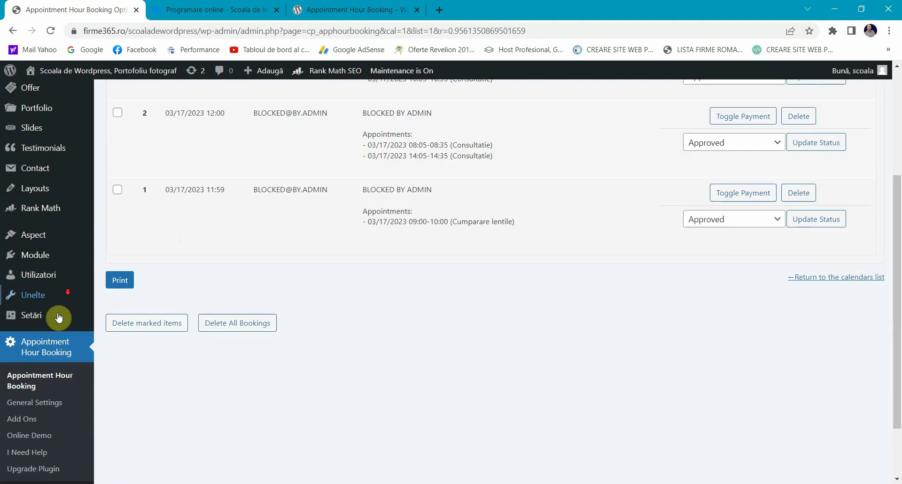
click(41, 386)
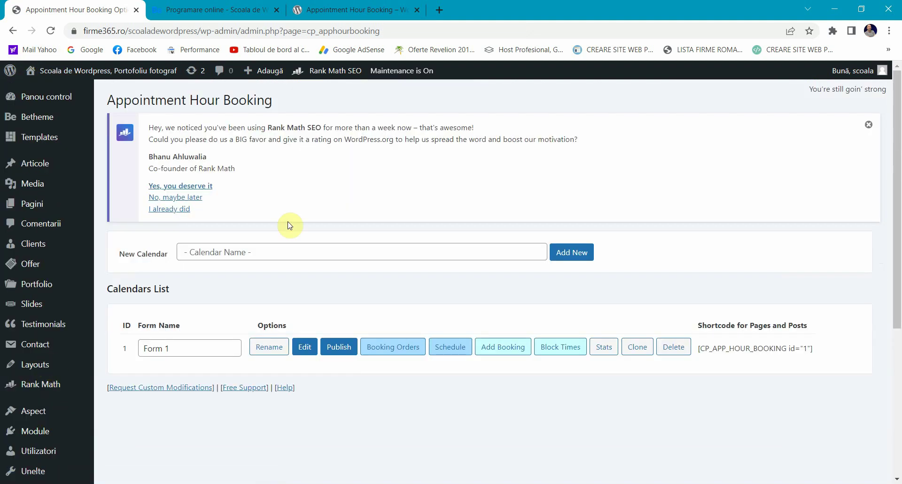
Step: Show Form 1's schedule and switch it to Month view
click(448, 347)
scroll(241, 232, down, 5)
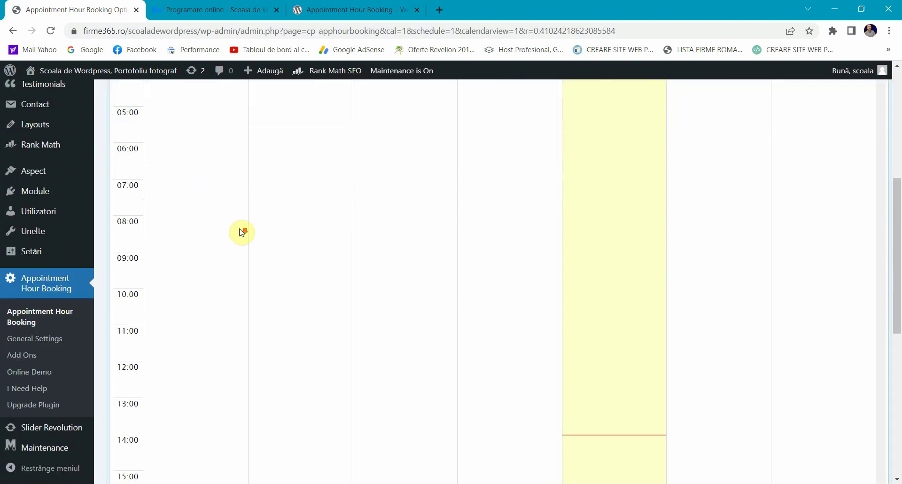
scroll(241, 232, up, 5)
scroll(241, 232, down, 5)
scroll(241, 232, up, 5)
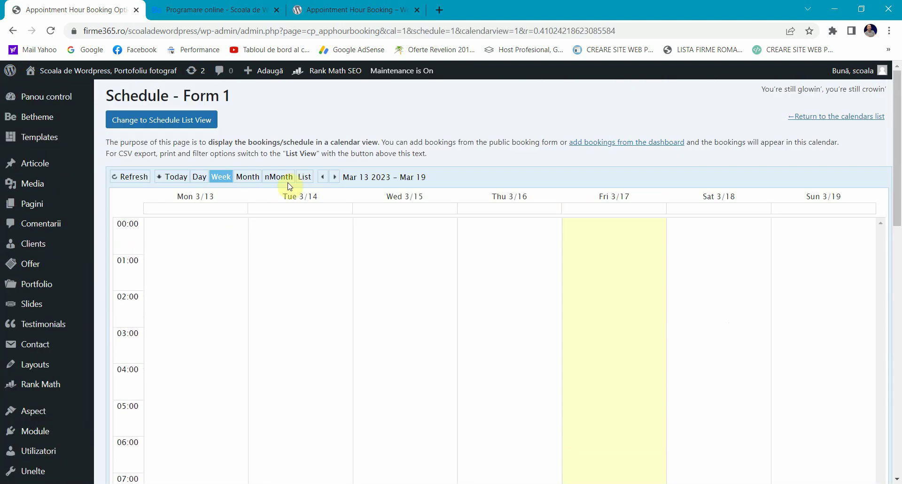
click(246, 178)
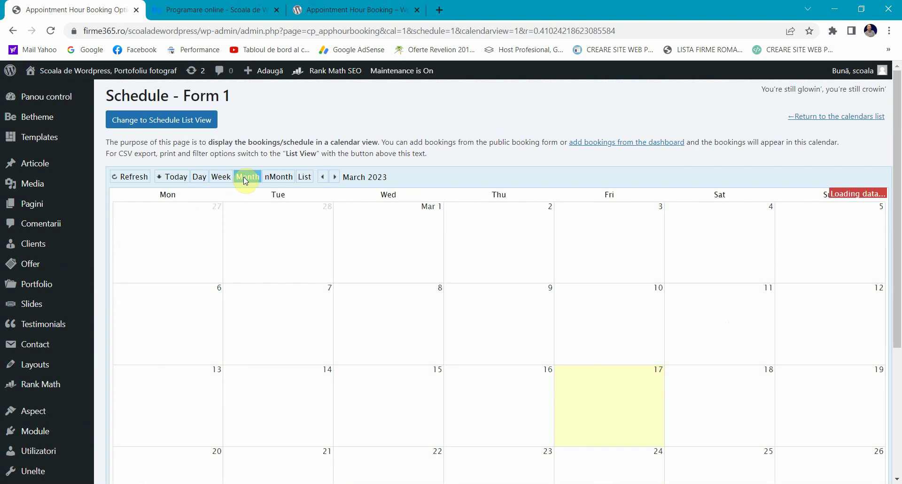
Step: Switch the schedule to the nMonth view spanning March 2023 to February 2024
scroll(625, 346, down, 1)
scroll(625, 346, down, 4)
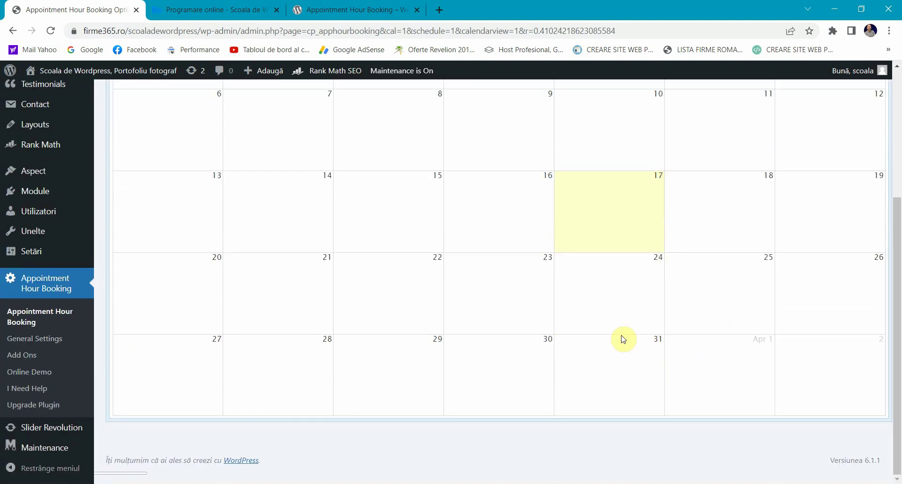
scroll(576, 243, up, 4)
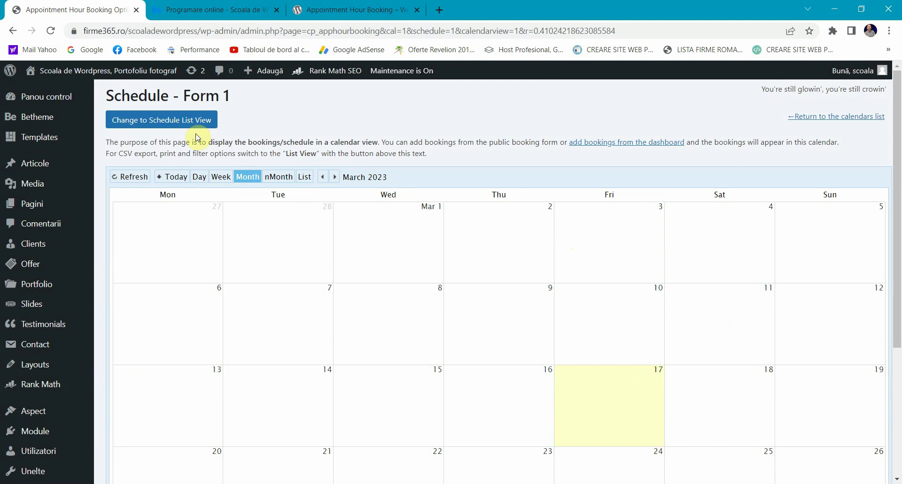
click(272, 177)
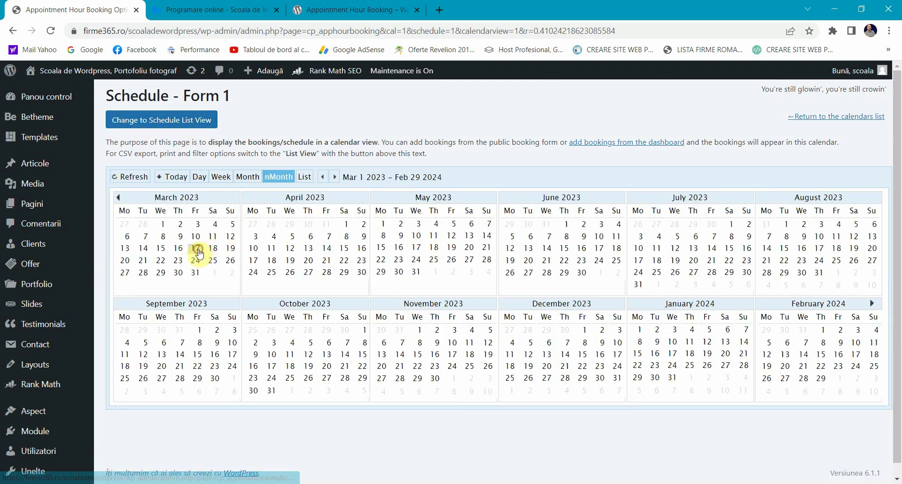
scroll(198, 254, down, 4)
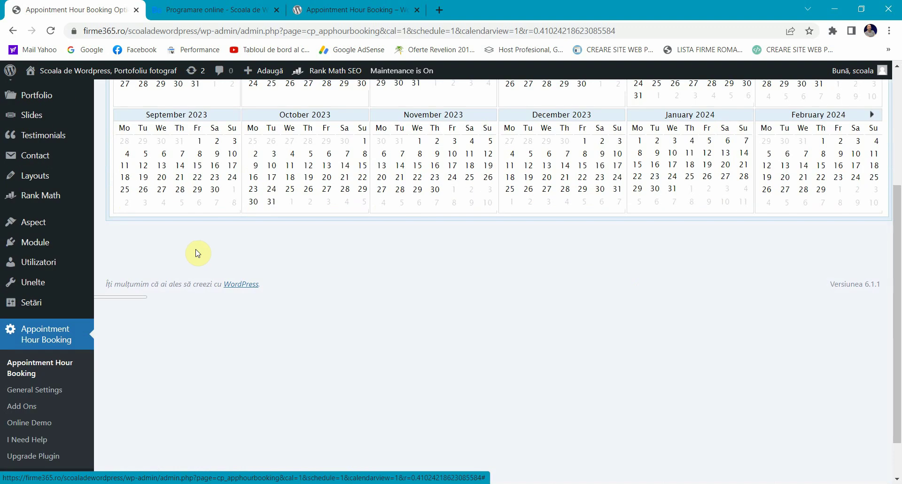
scroll(878, 291, up, 4)
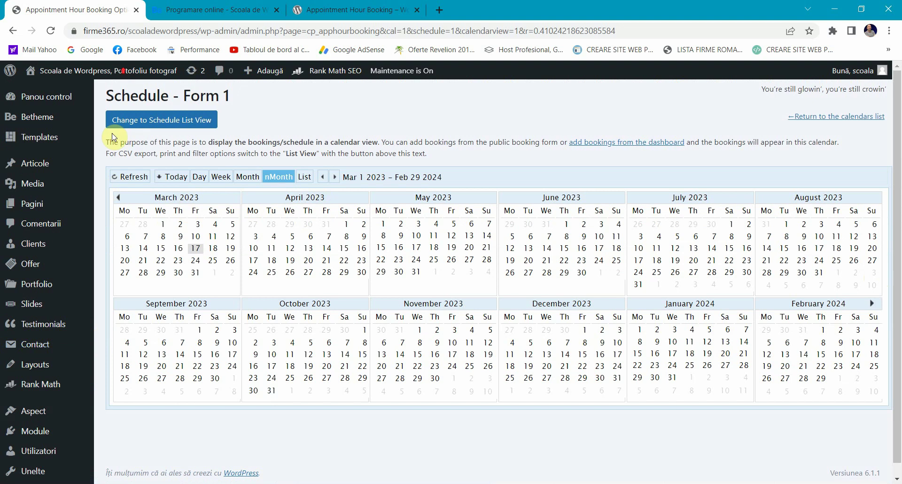
Step: Switch the schedule to list view and filter it from 03/17/2023
click(132, 124)
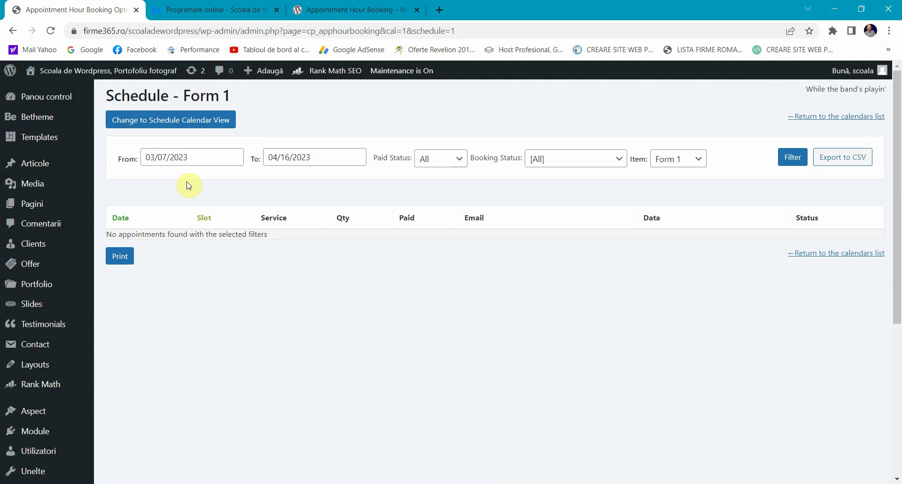
click(198, 158)
click(238, 249)
click(796, 159)
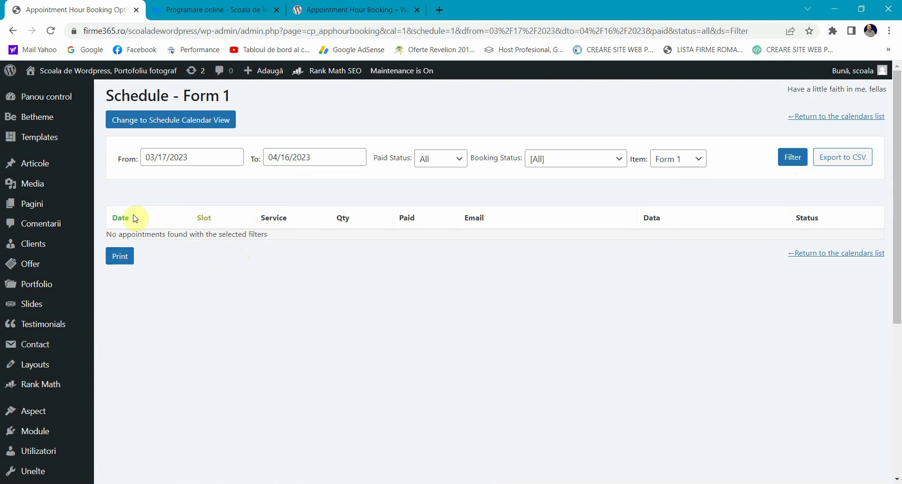
Step: Change the start date to 03/16/2023, keep Paid and Booking Status on All, and filter
click(303, 155)
click(174, 157)
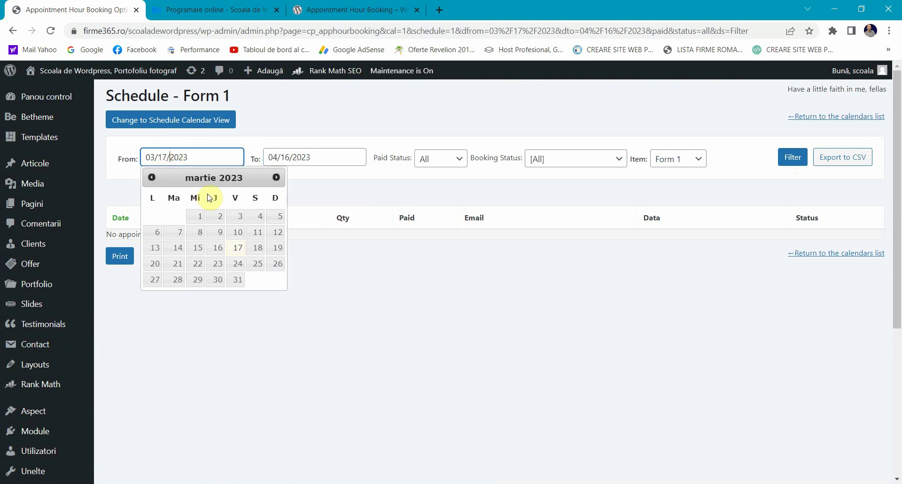
click(217, 247)
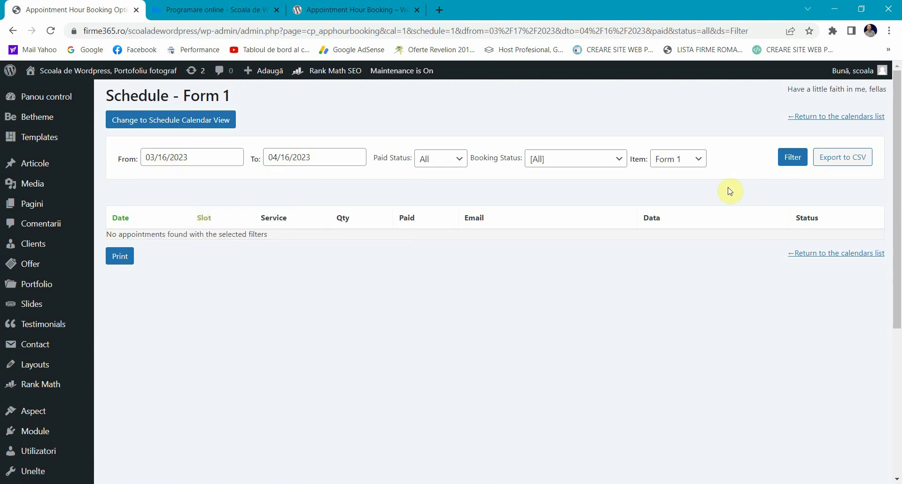
click(456, 166)
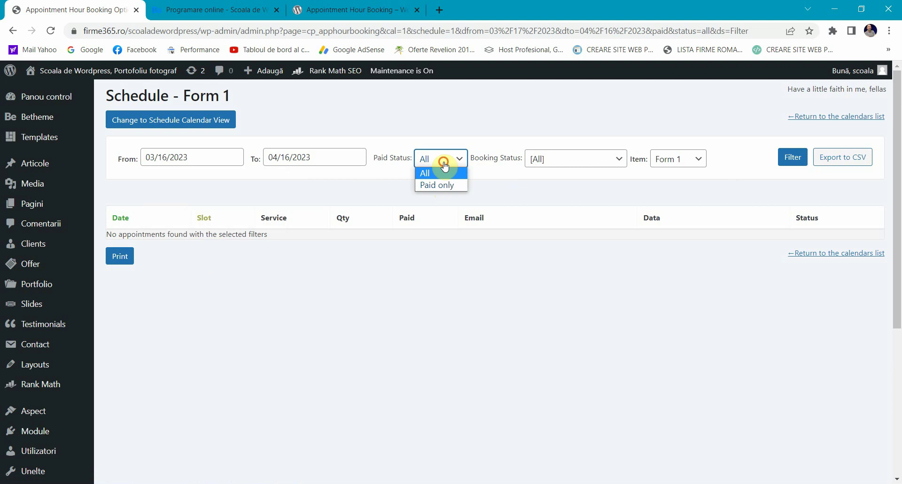
click(441, 173)
click(608, 164)
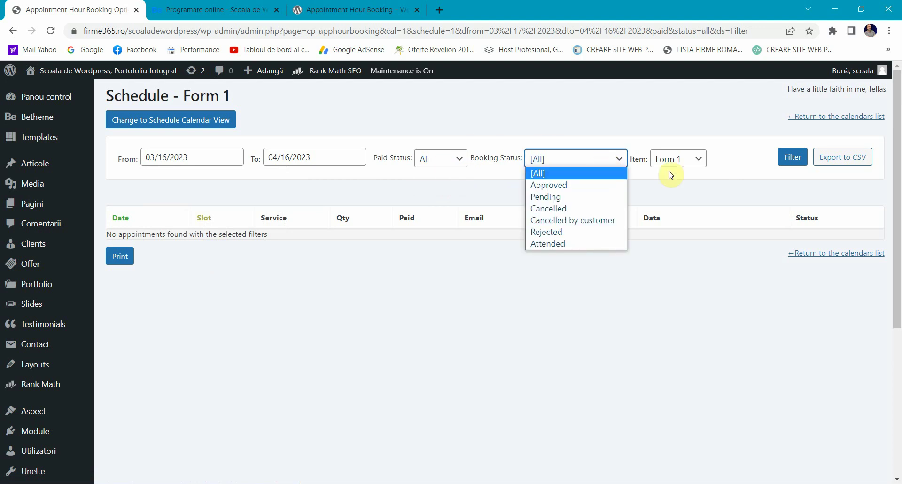
click(686, 171)
click(804, 160)
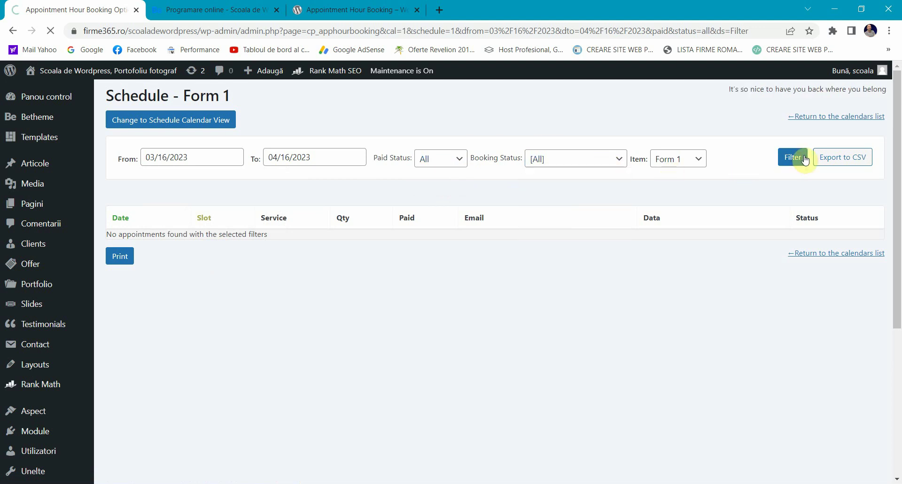
Step: Confirm no appointments were found, keep Paid on All, and return to the calendars list
triple_click(253, 234)
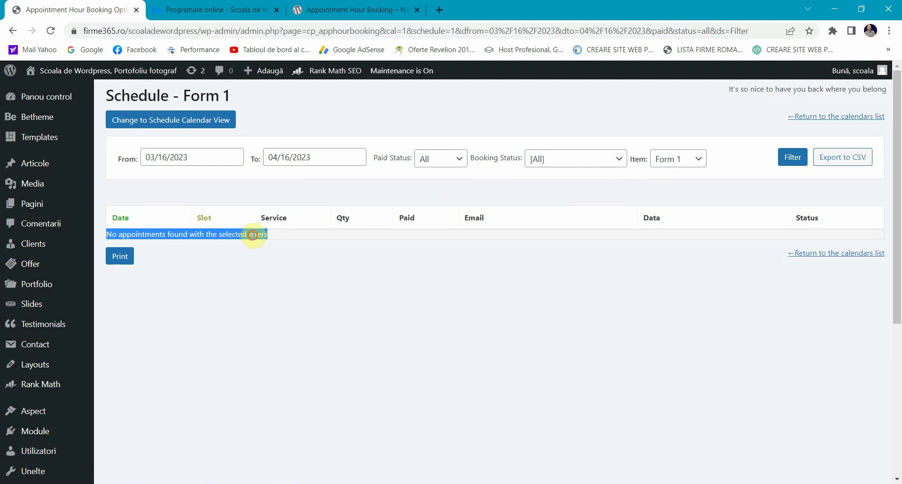
click(365, 279)
click(447, 159)
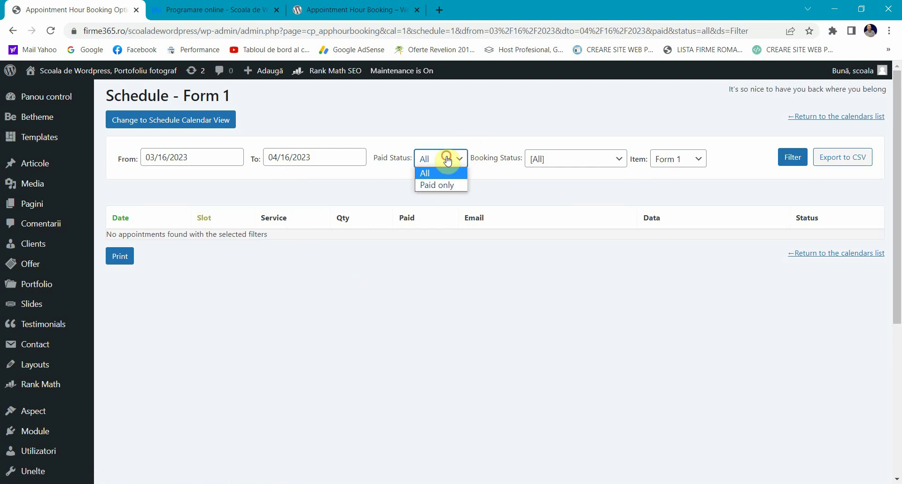
click(353, 306)
scroll(80, 359, down, 3)
click(43, 377)
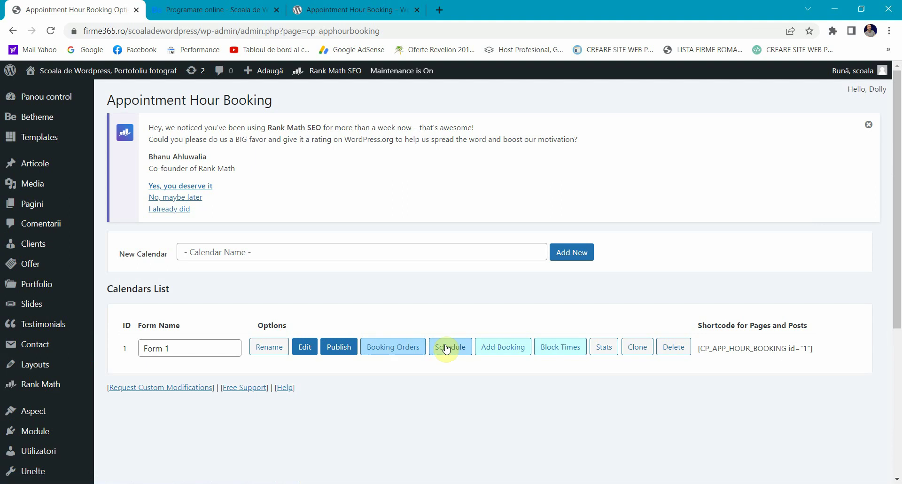
Step: Start an admin booking for Form 1 on 24 March at 08:05-08:35
click(496, 348)
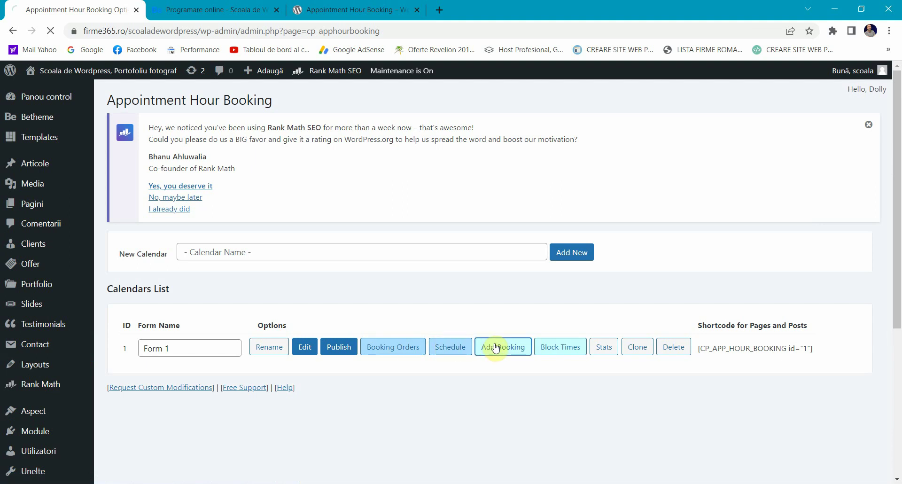
scroll(214, 234, down, 5)
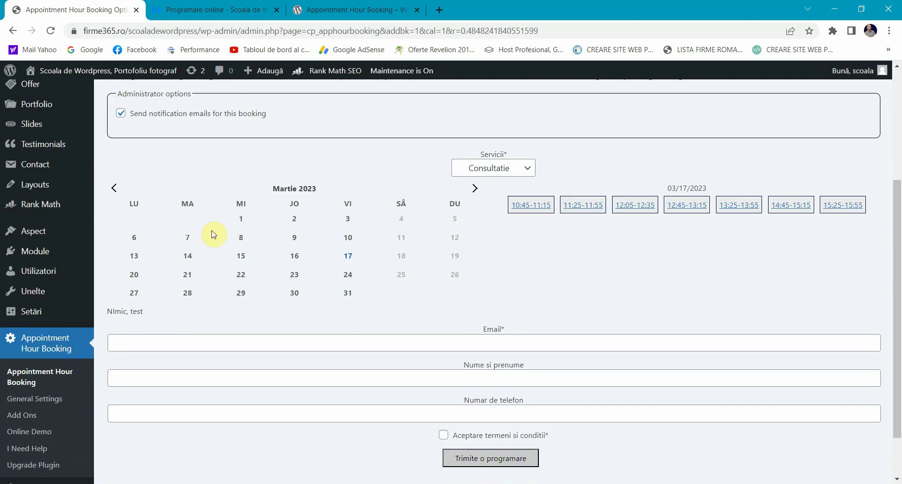
click(332, 291)
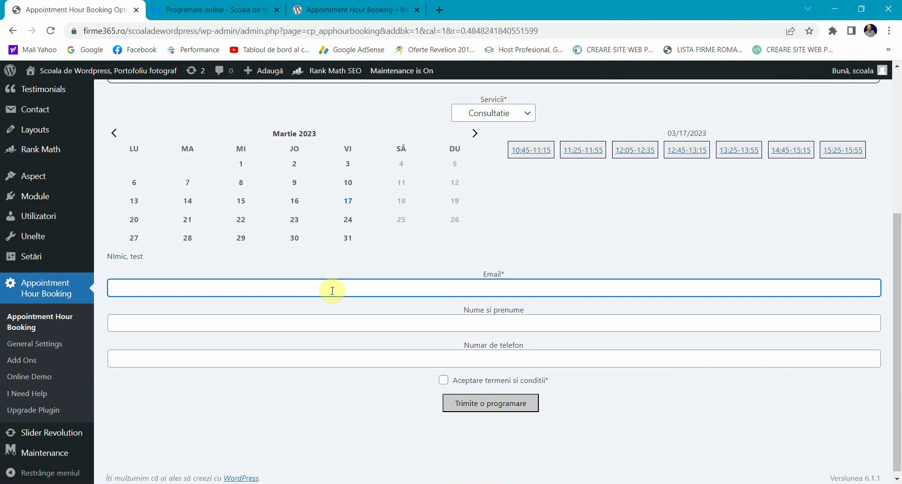
click(347, 221)
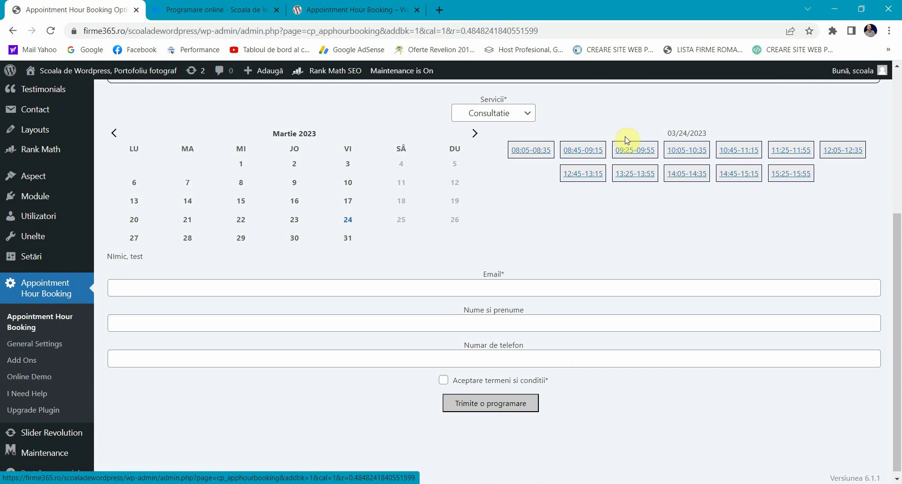
click(515, 155)
Step: Enter the client's e-mail, name and phone, accept the terms, submit, and open the calendars list in a new tab
click(415, 313)
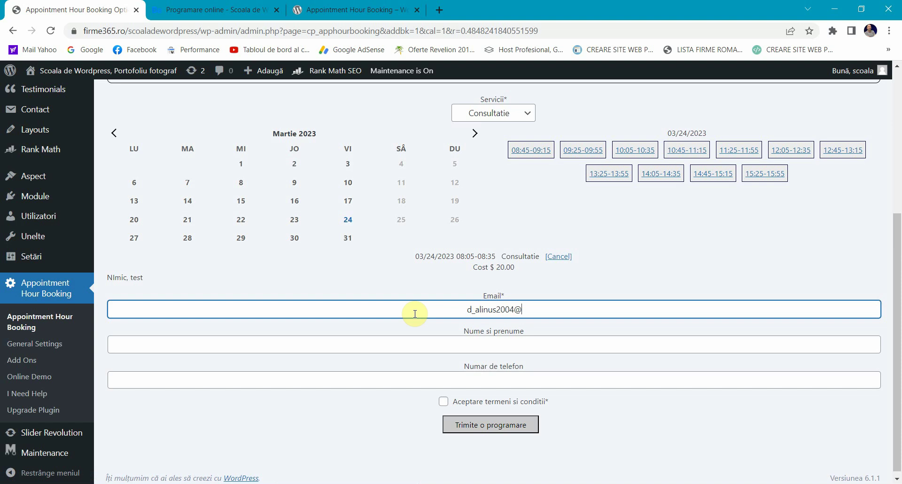
key(Tab)
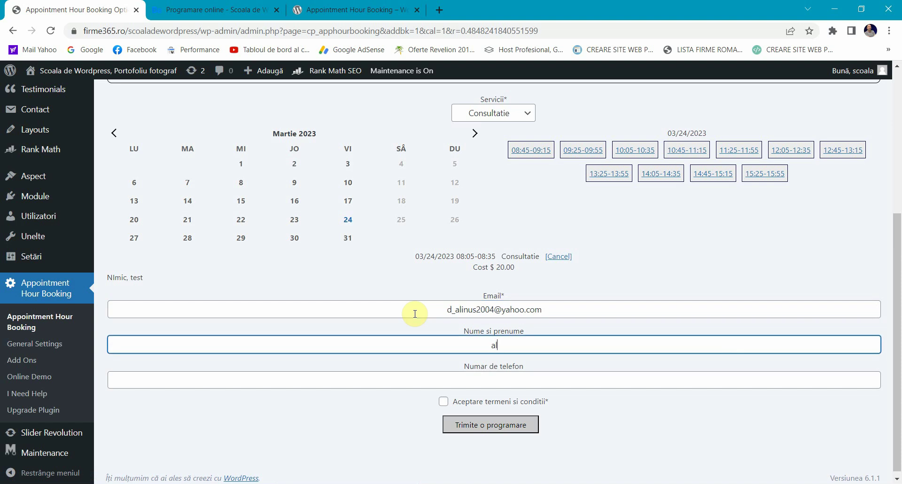
key(Tab)
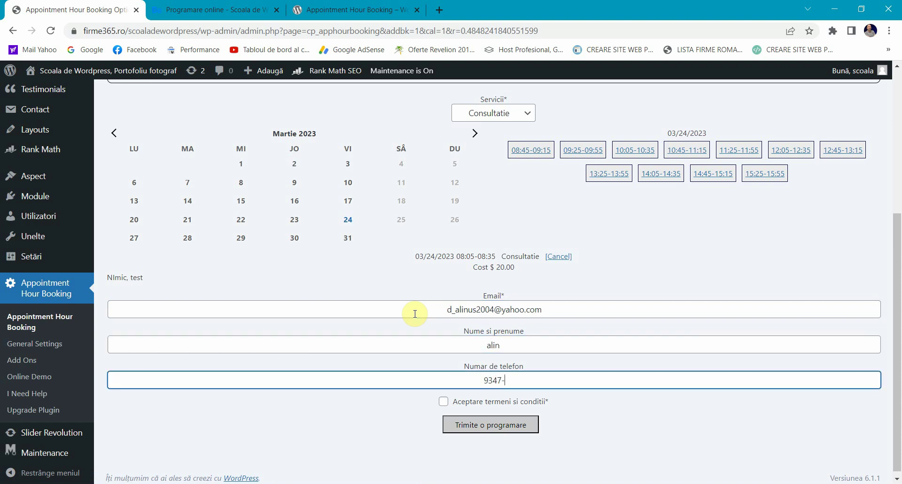
click(443, 401)
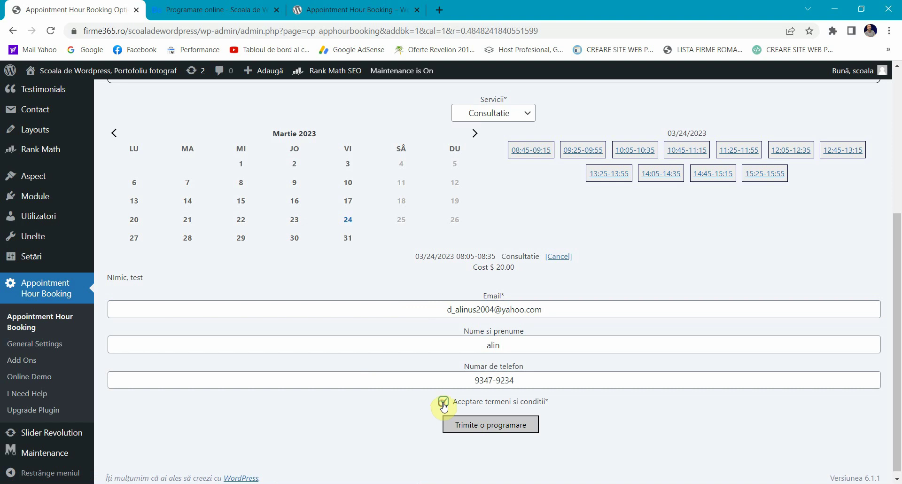
click(455, 425)
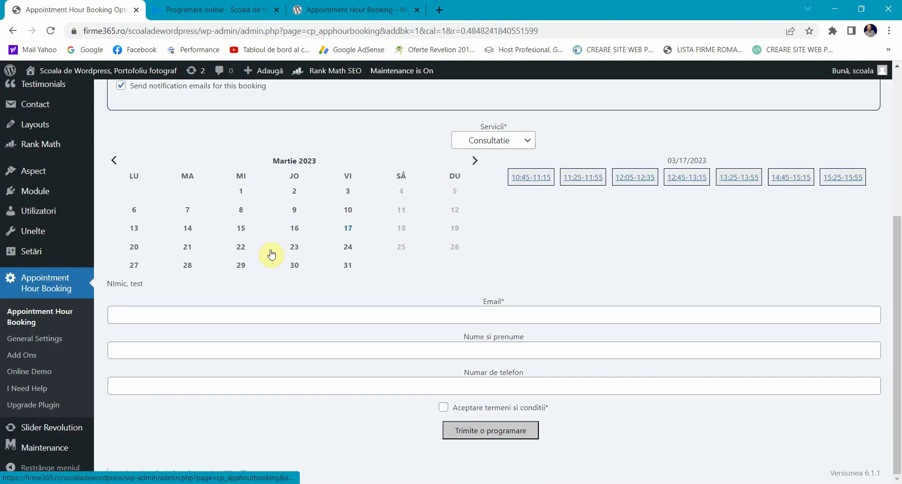
right_click(69, 315)
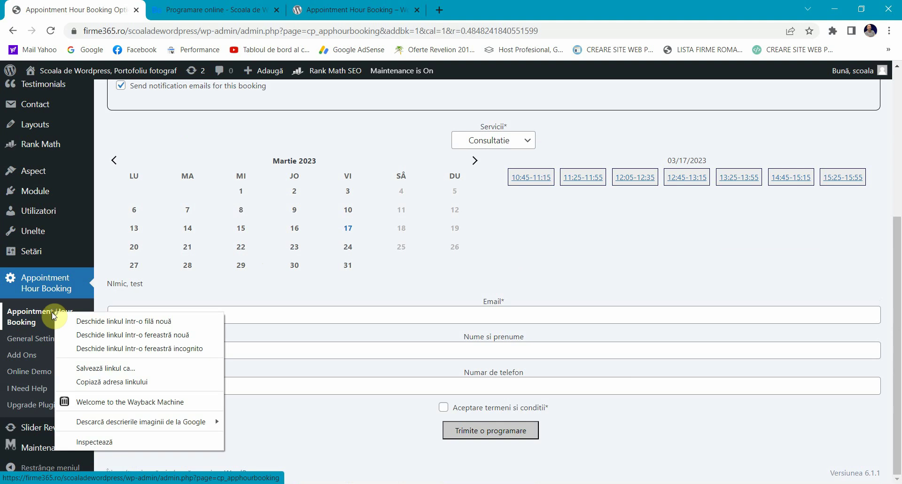
click(93, 319)
Step: In the new tab, check Form 1's Booking Orders for the new Approved order 4, then return to the calendars list
click(237, 9)
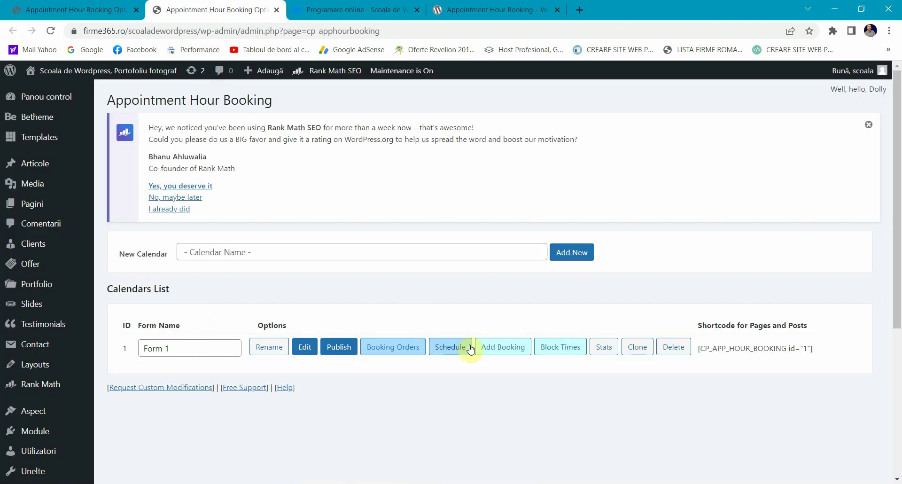
scroll(448, 329, down, 1)
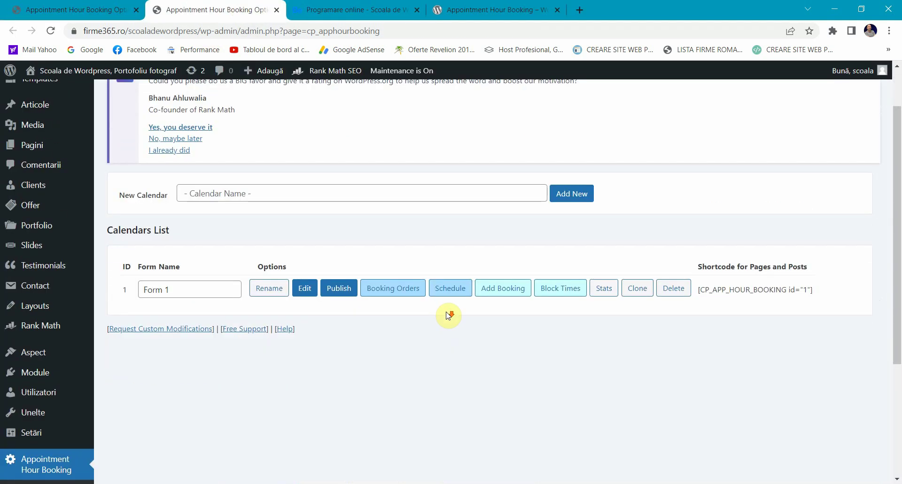
click(387, 298)
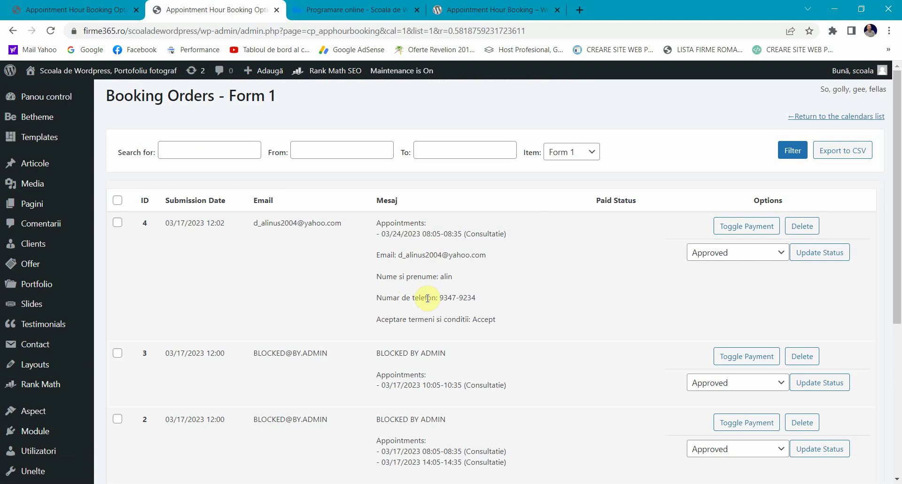
click(276, 10)
key(ctrl+shift+t)
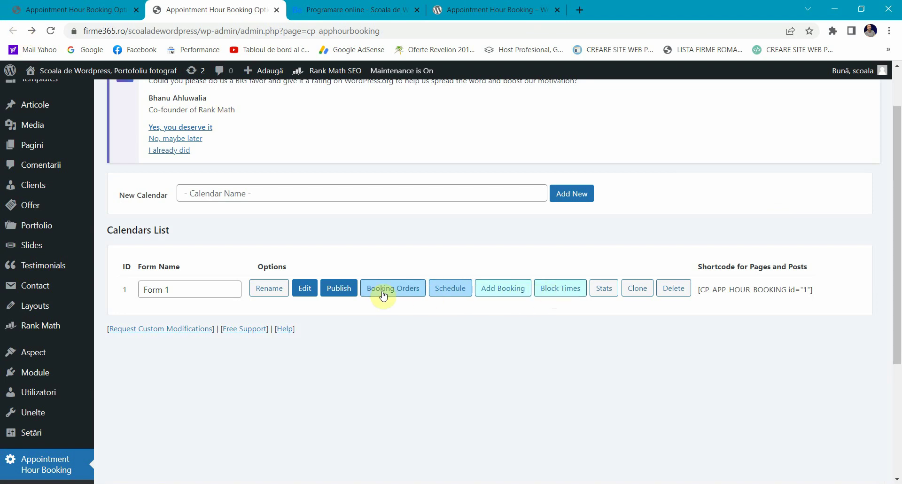
Step: Show Form 1's schedule as twelve months and inspect the 24 March appointment details
click(458, 293)
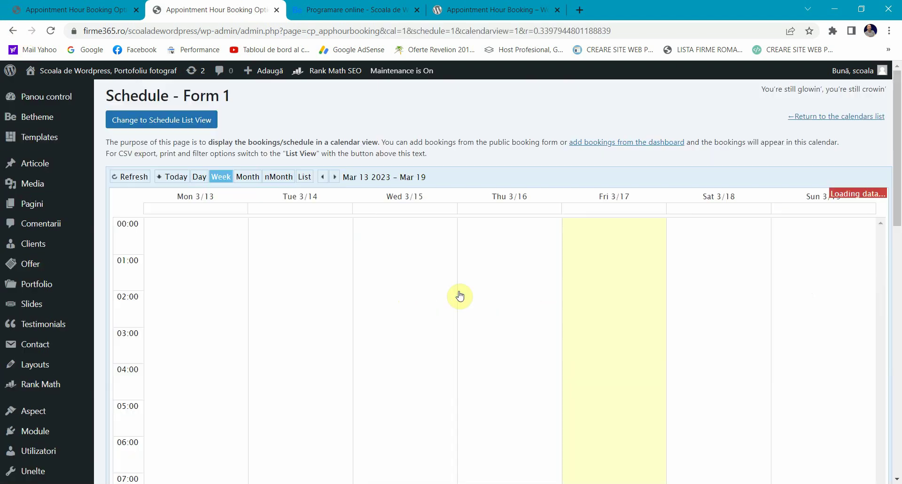
click(281, 177)
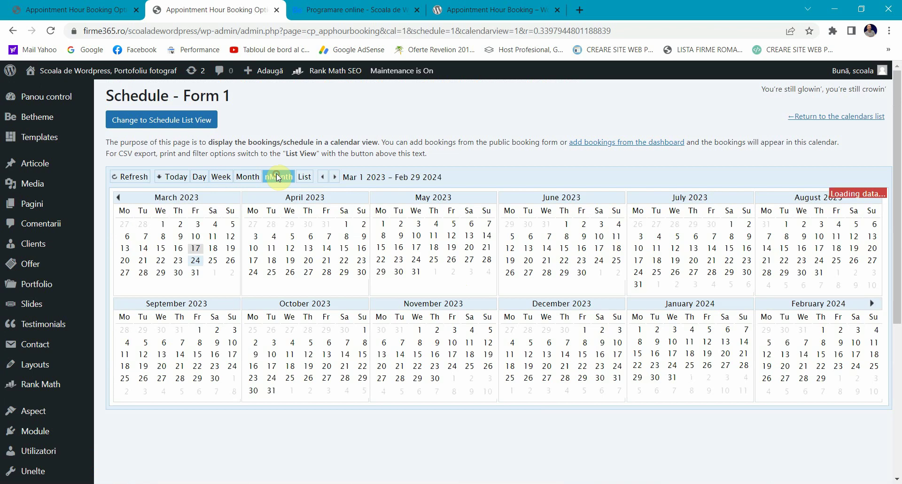
click(196, 261)
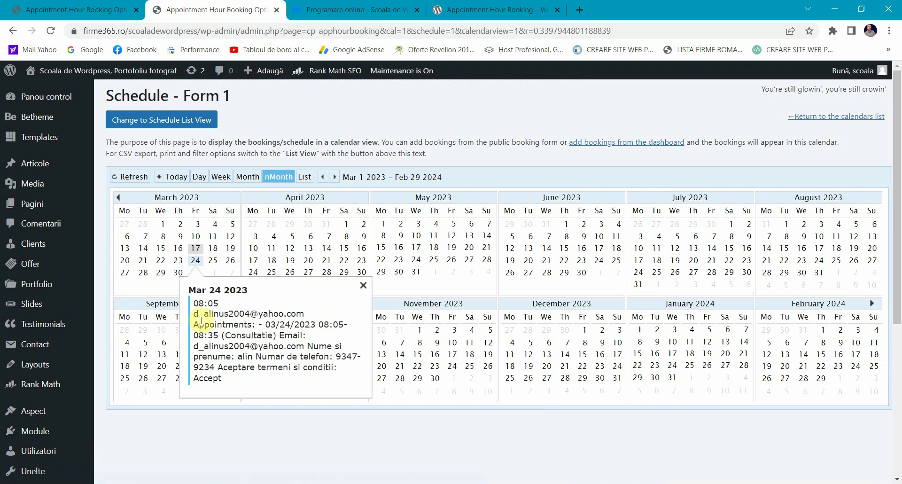
drag(214, 313, 244, 313)
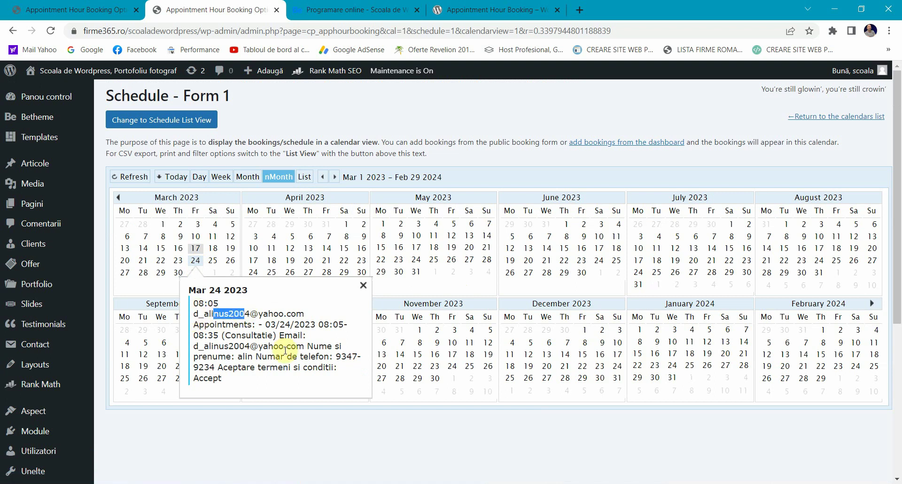
click(241, 360)
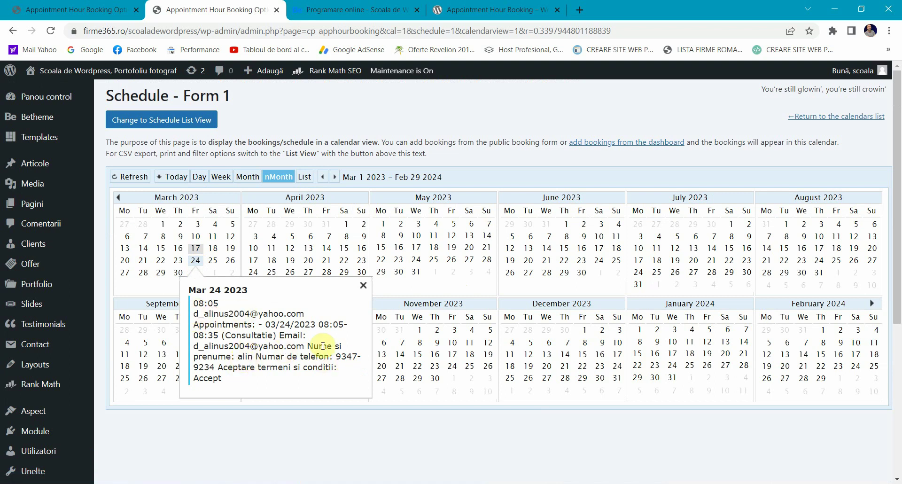
scroll(297, 355, down, 1)
scroll(296, 355, down, 3)
scroll(298, 352, up, 4)
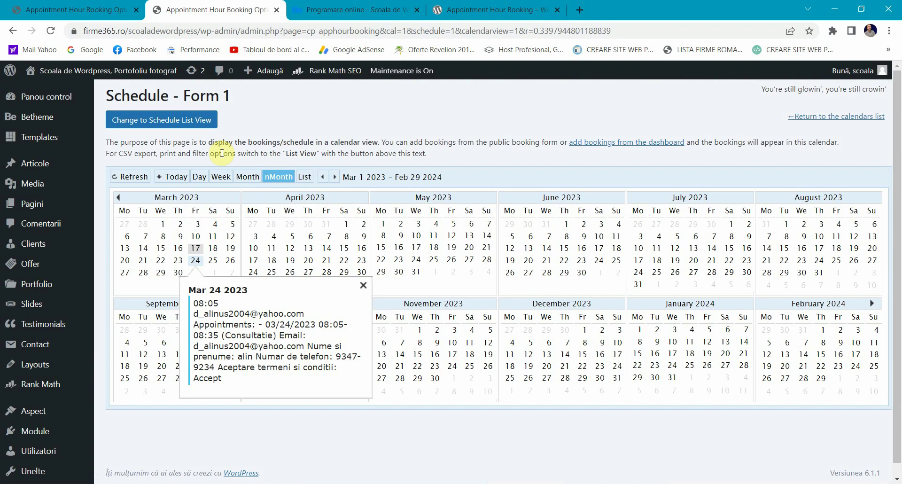
Step: Review the 03/24/2023 Consultatie booking in list view, then return to calendar view
click(164, 122)
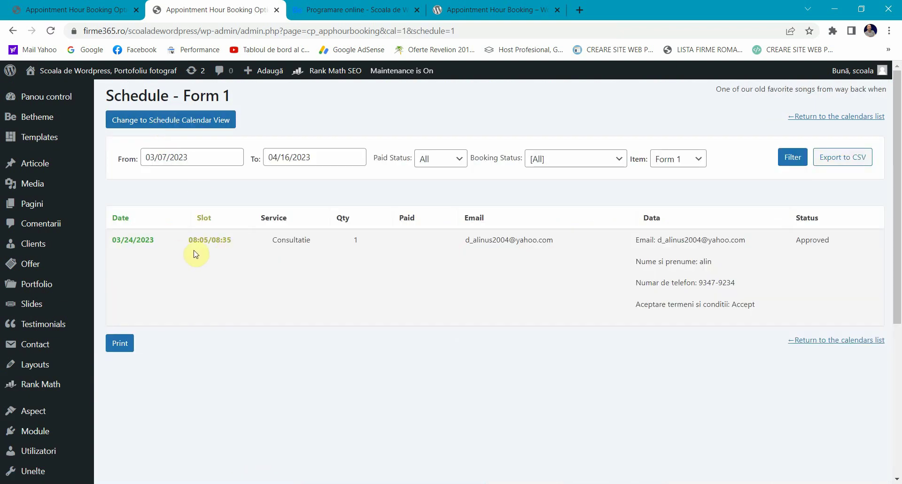
click(136, 244)
double_click(493, 240)
drag(493, 240, 623, 241)
click(662, 261)
double_click(670, 304)
click(683, 357)
click(113, 120)
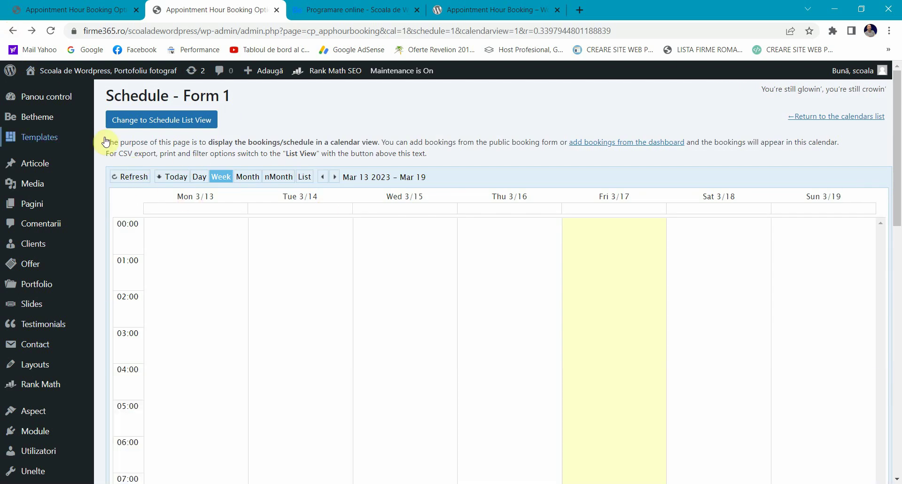
Step: Check Form 1's blocked times for March 24, then go back to the calendars list
click(13, 30)
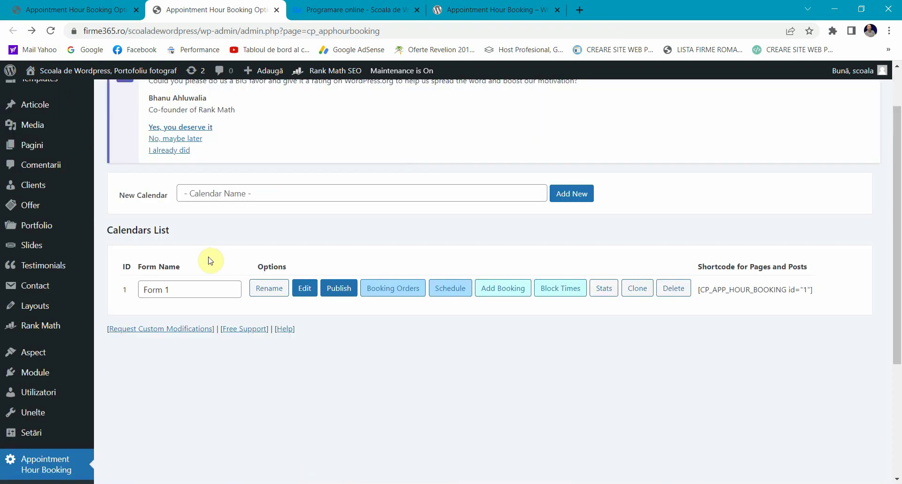
click(550, 291)
scroll(412, 304, down, 2)
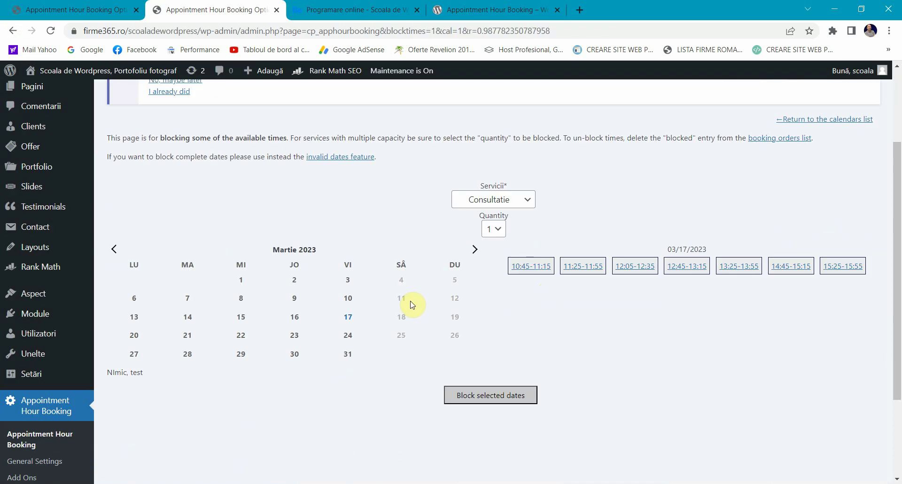
click(351, 335)
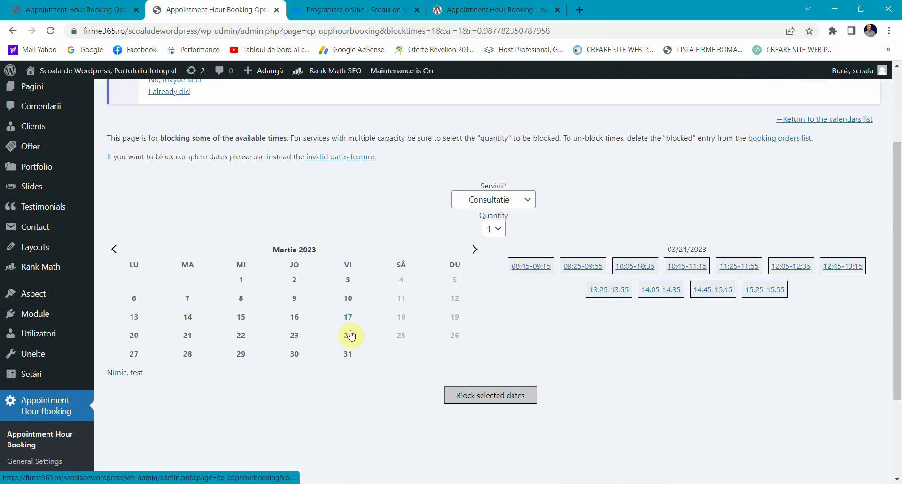
scroll(267, 346, down, 2)
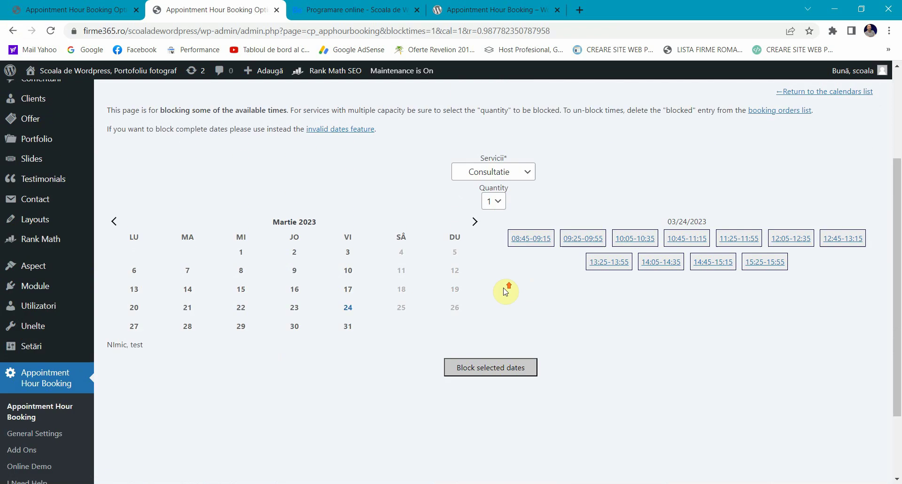
scroll(505, 291, up, 1)
scroll(357, 204, down, 3)
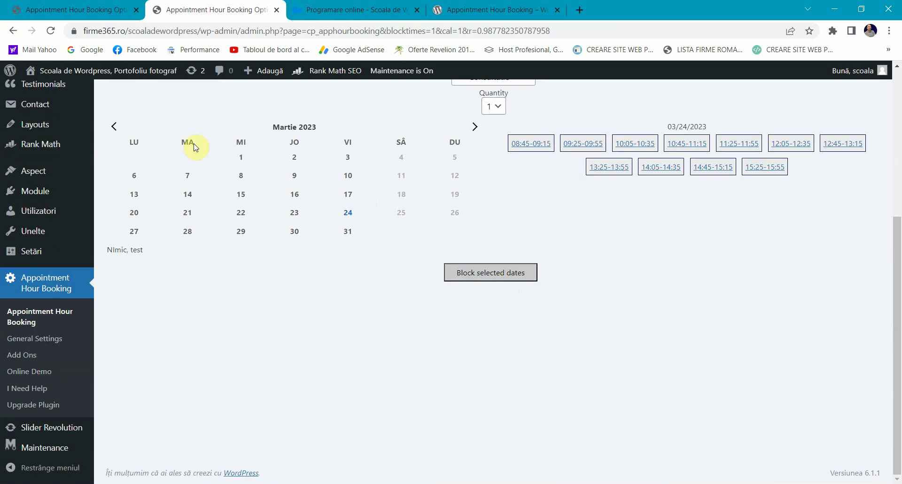
click(11, 31)
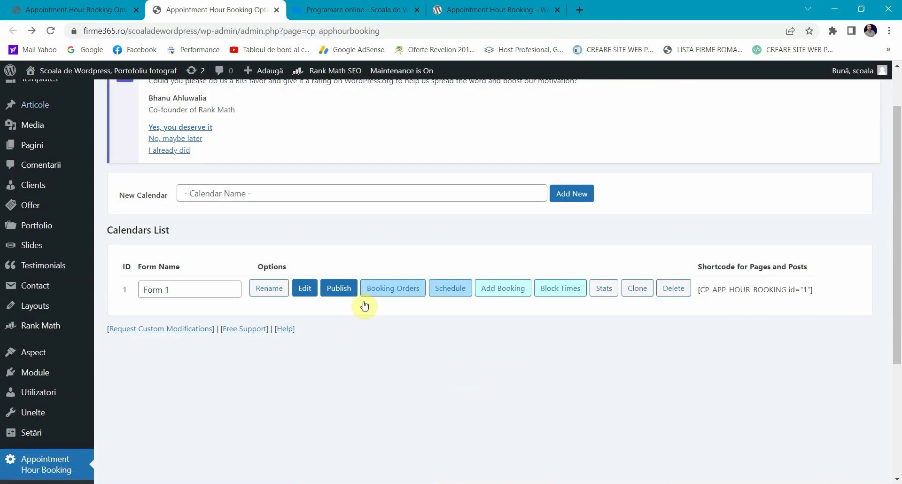
Step: View Form 1's Stats showing 4 submissions on 2023-03-17, then return to the calendars list
click(601, 288)
scroll(292, 284, down, 5)
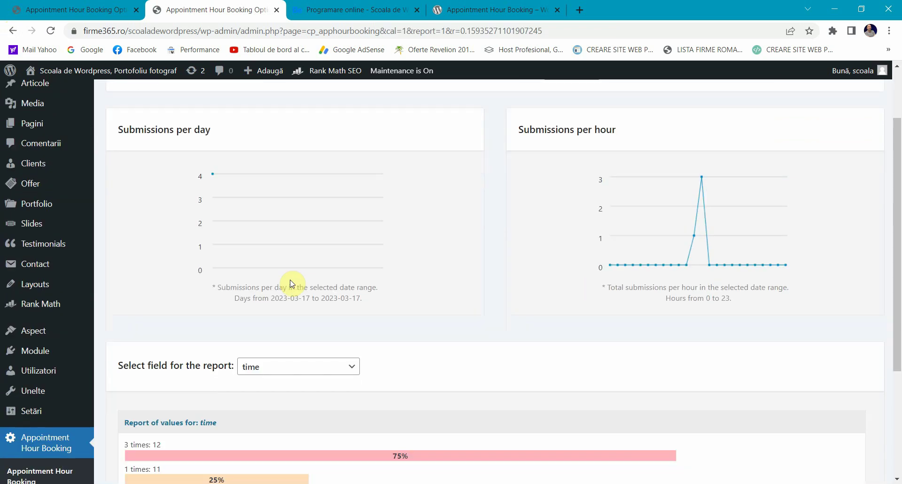
scroll(293, 282, up, 5)
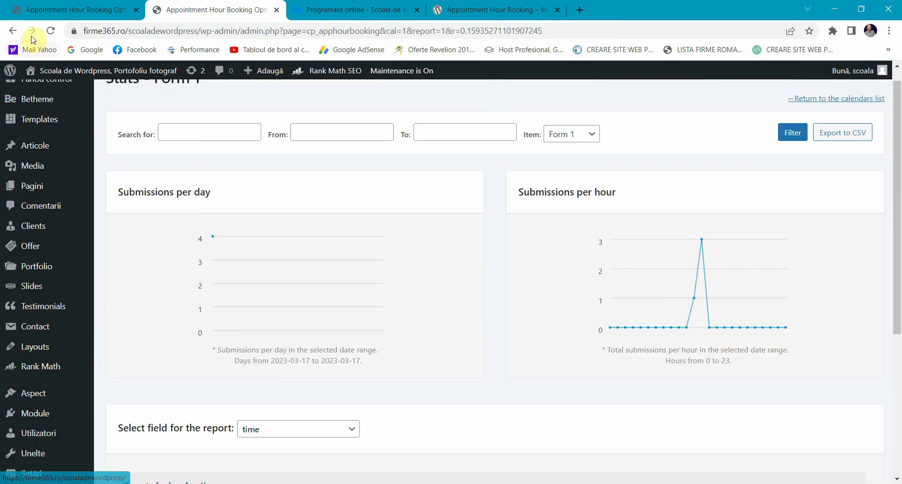
click(14, 32)
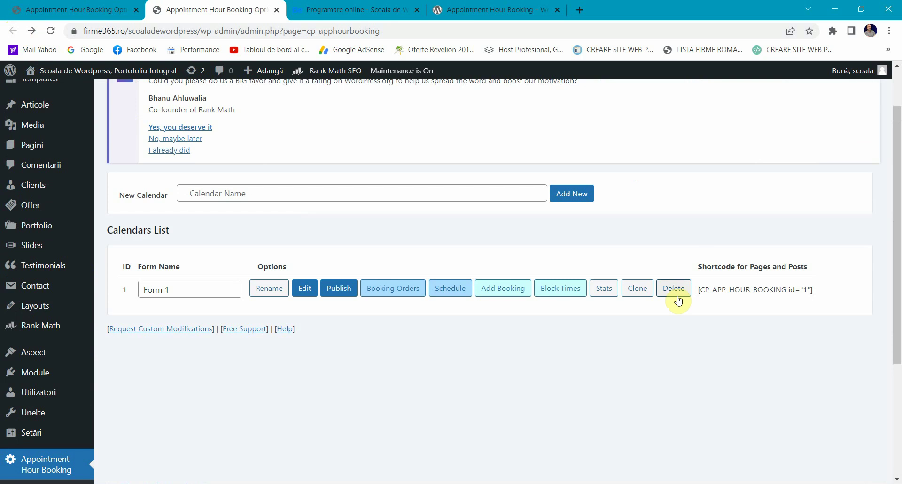
click(167, 288)
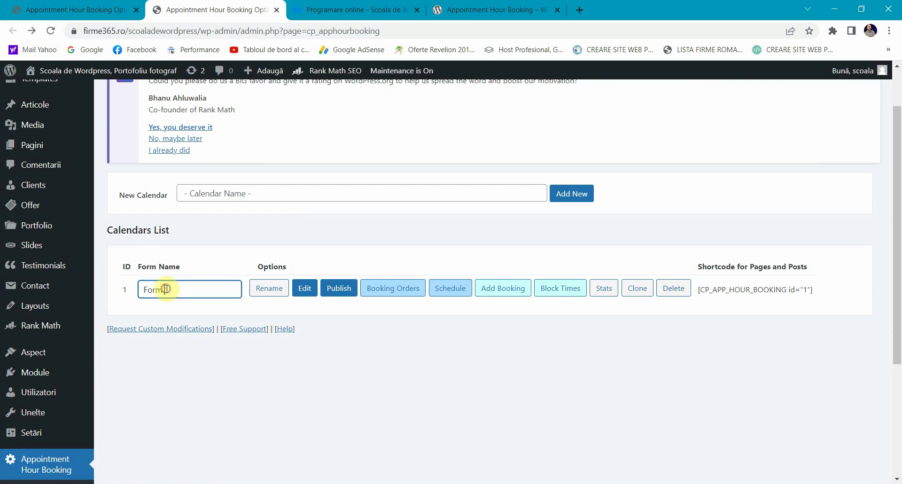
click(454, 378)
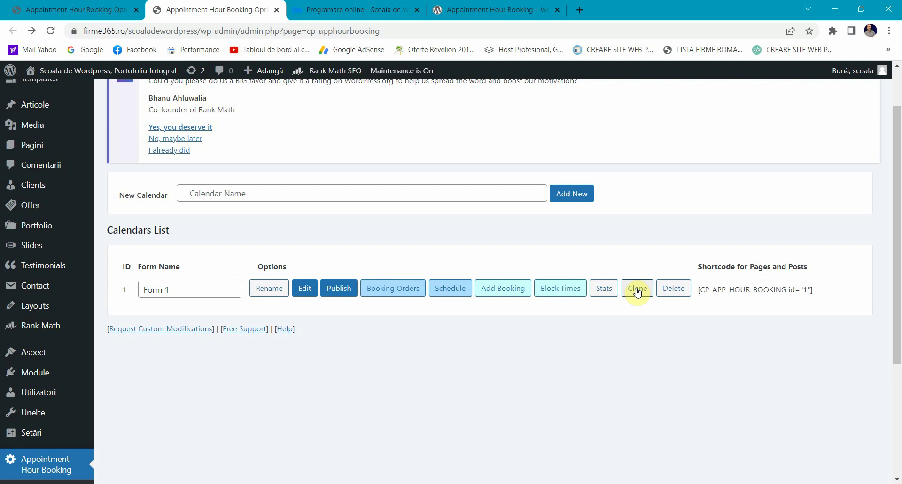
Step: On the public Programare online page, check the Consultatie time slots for March 23 and March 22, 2023
click(357, 9)
scroll(368, 202, up, 7)
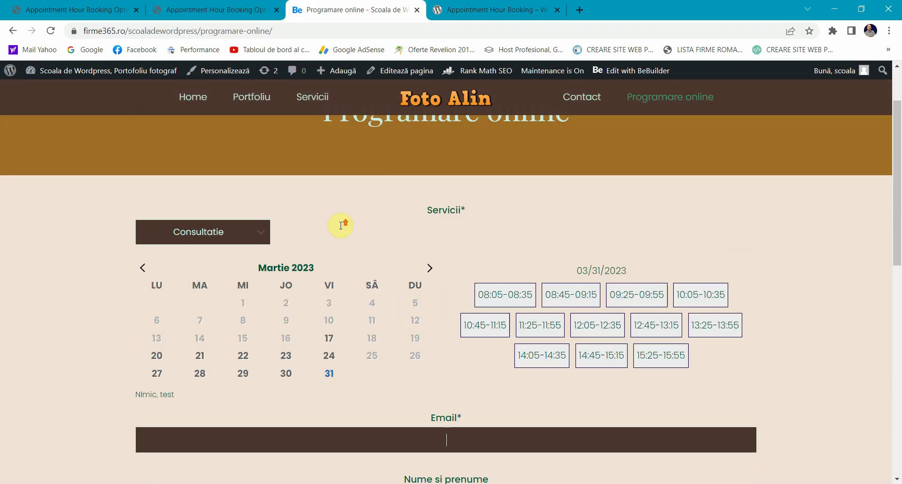
scroll(342, 227, down, 1)
click(290, 319)
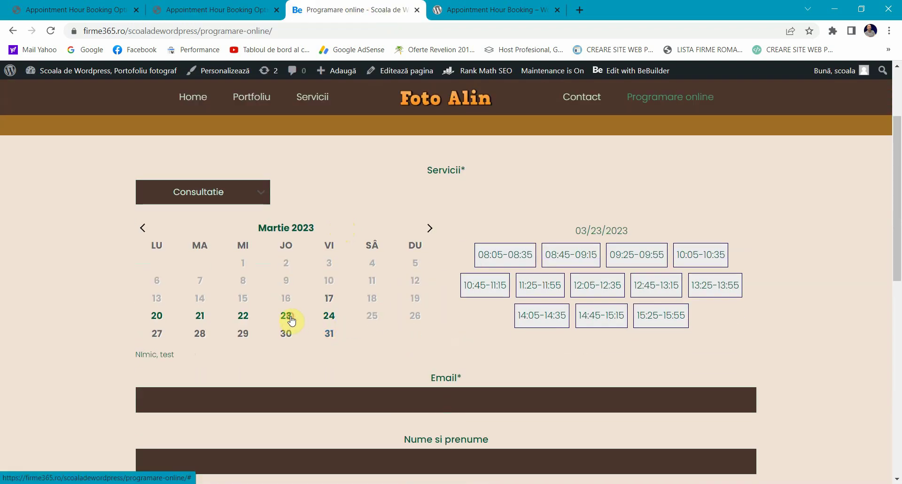
click(243, 316)
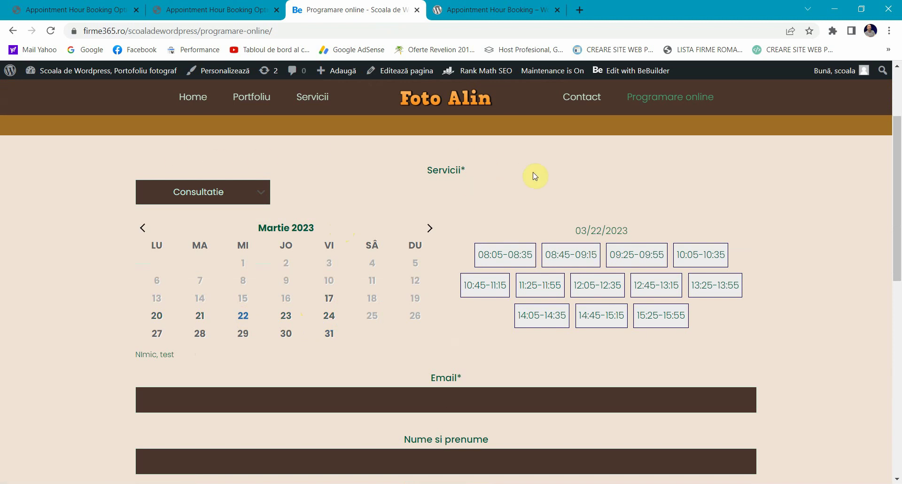
scroll(439, 201, down, 6)
scroll(374, 312, up, 7)
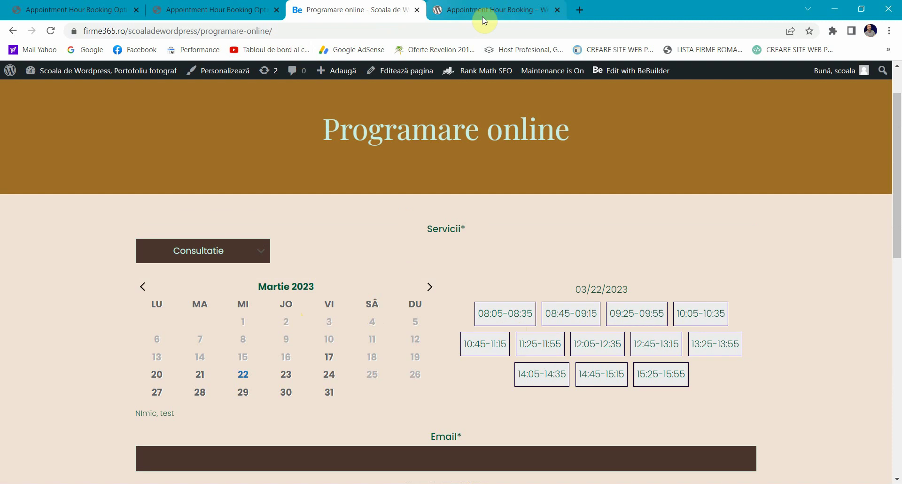
Step: Go back and review the booking plugin's admin page, briefly glancing at the public page in between
click(245, 10)
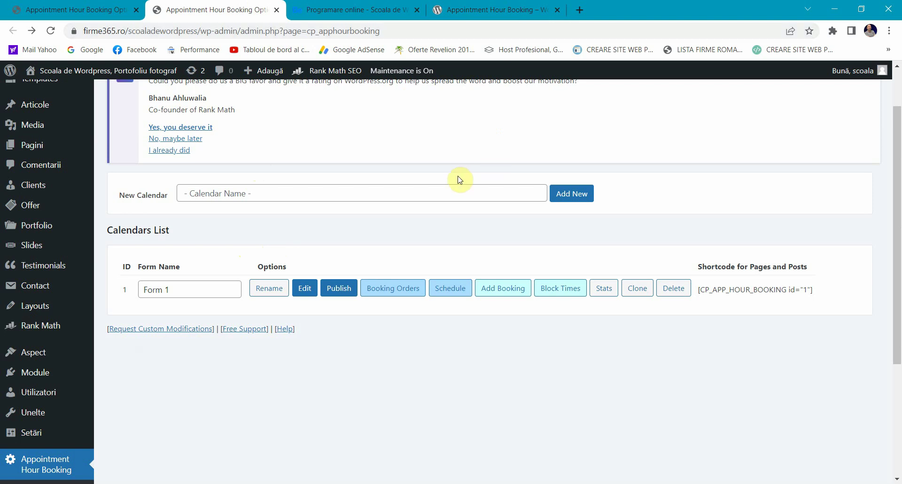
scroll(393, 303, up, 2)
scroll(394, 303, down, 4)
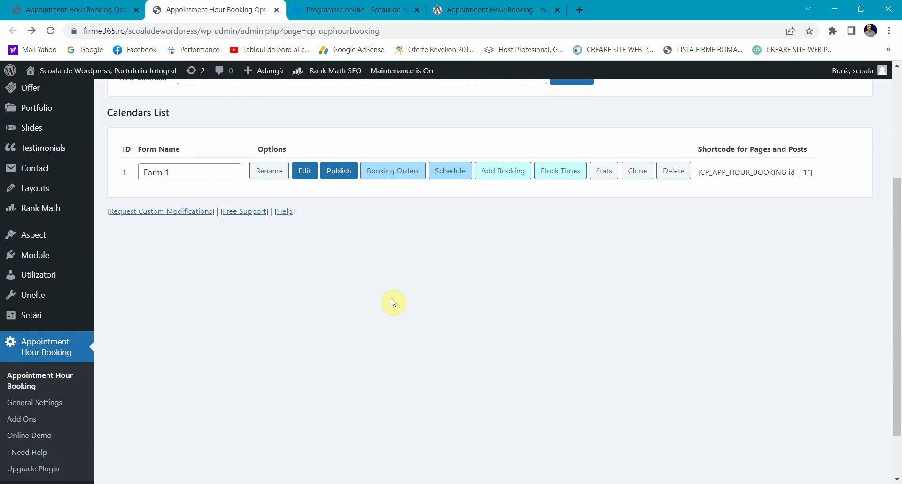
scroll(394, 303, up, 4)
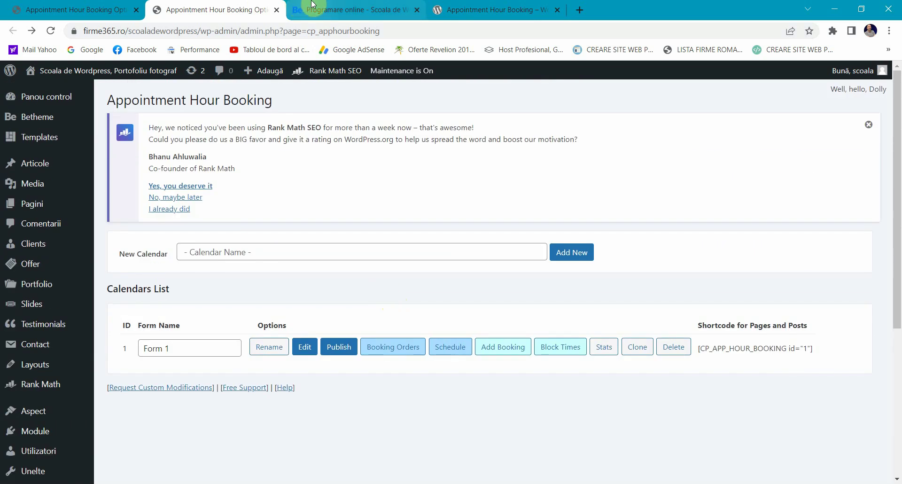
click(313, 6)
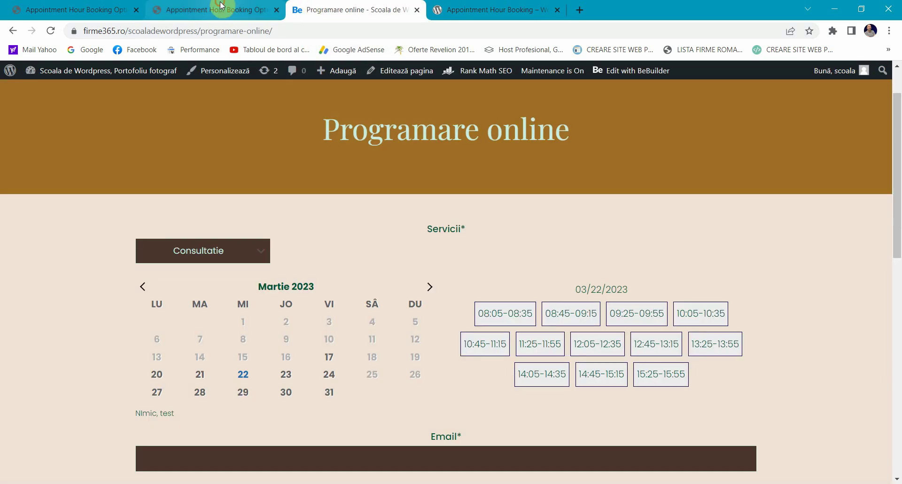
click(235, 9)
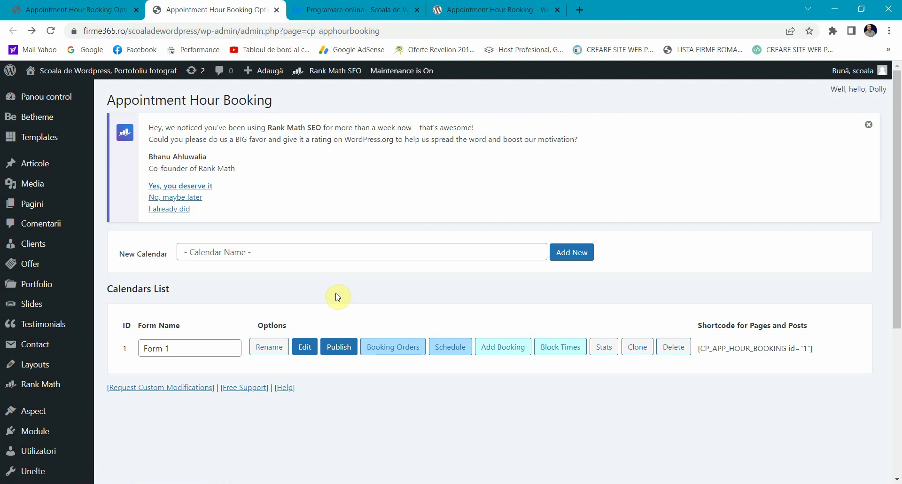
scroll(336, 292, down, 5)
scroll(335, 289, up, 5)
Step: Recheck the March 23 slots on the public booking page, then reload it
click(346, 4)
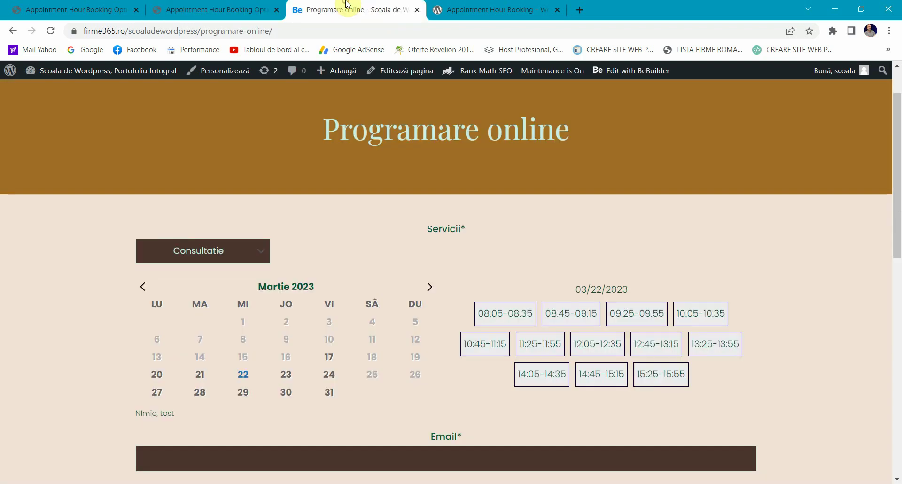
scroll(258, 216, down, 2)
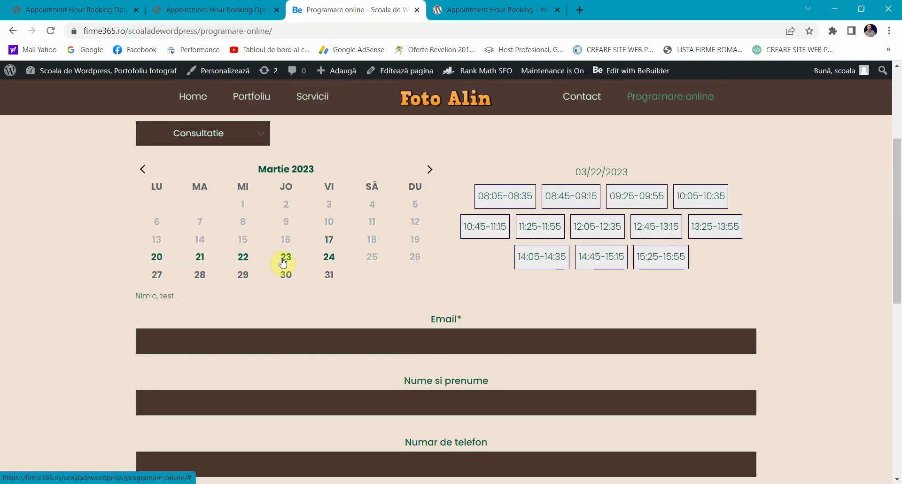
click(284, 257)
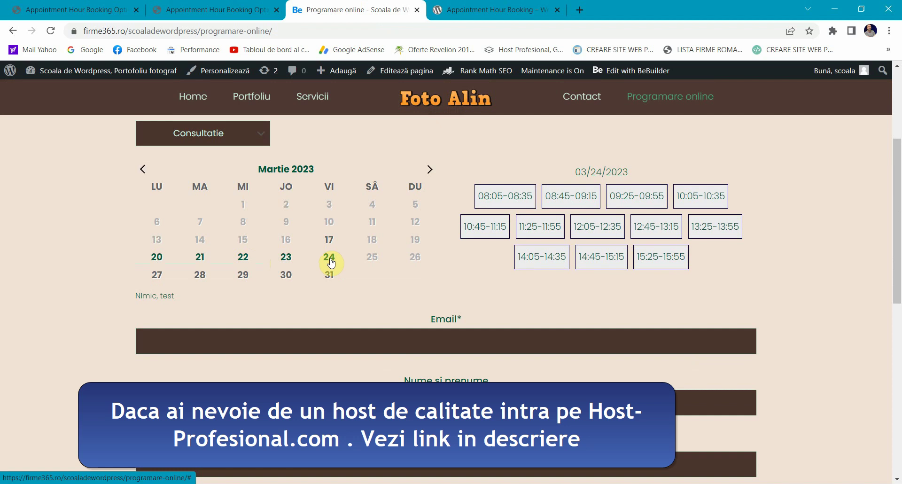
click(51, 31)
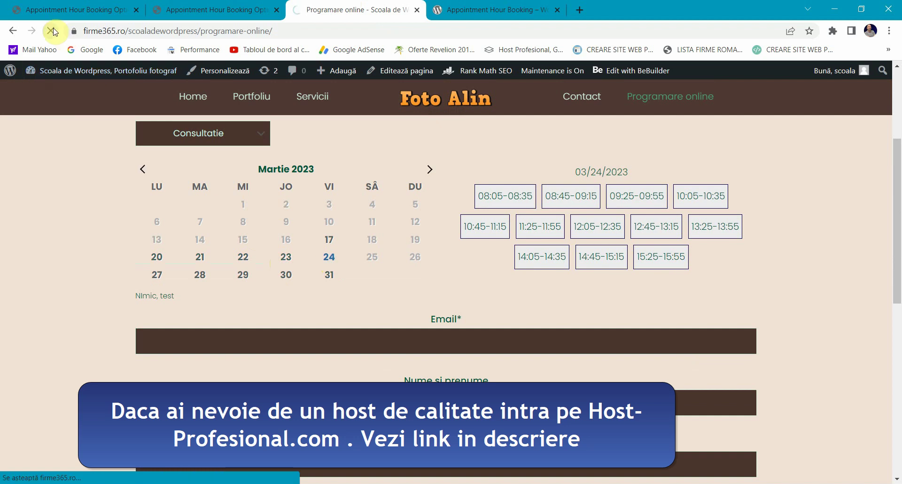